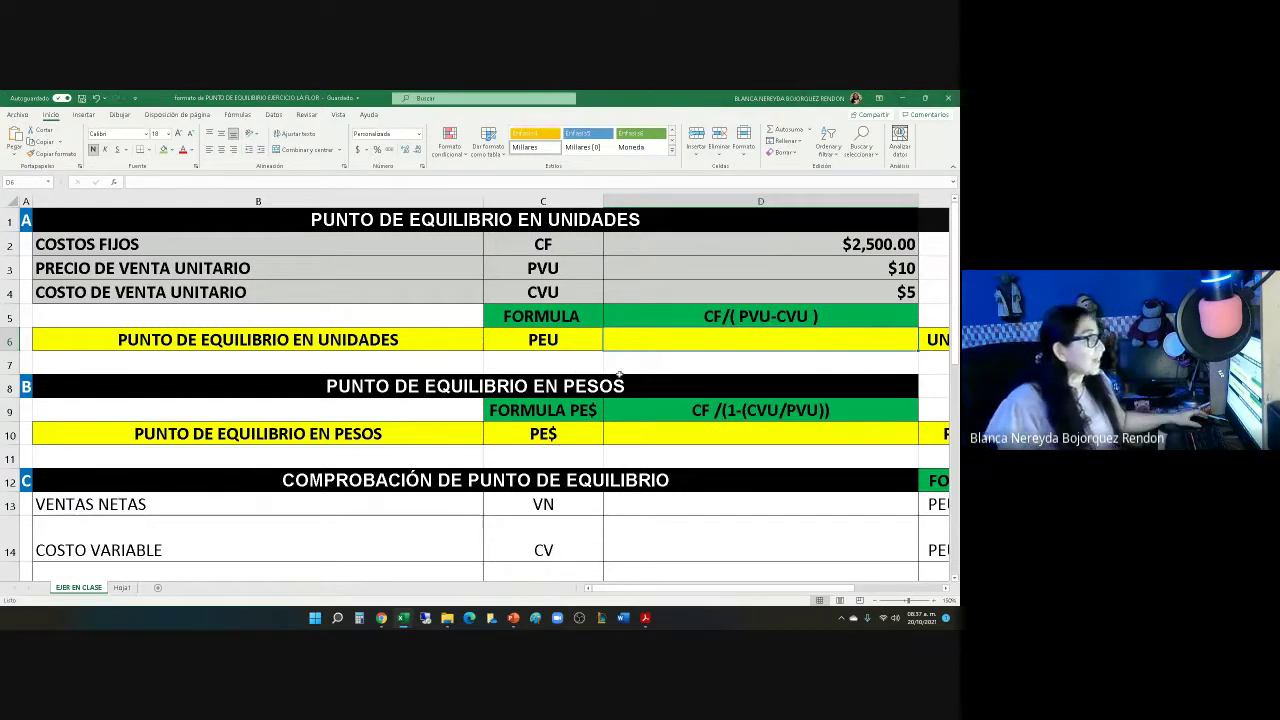
# Write the worked substitution 2500 /(10 -5) as text in cell D7, under the break-even in units row.
pyautogui.click(663, 364)
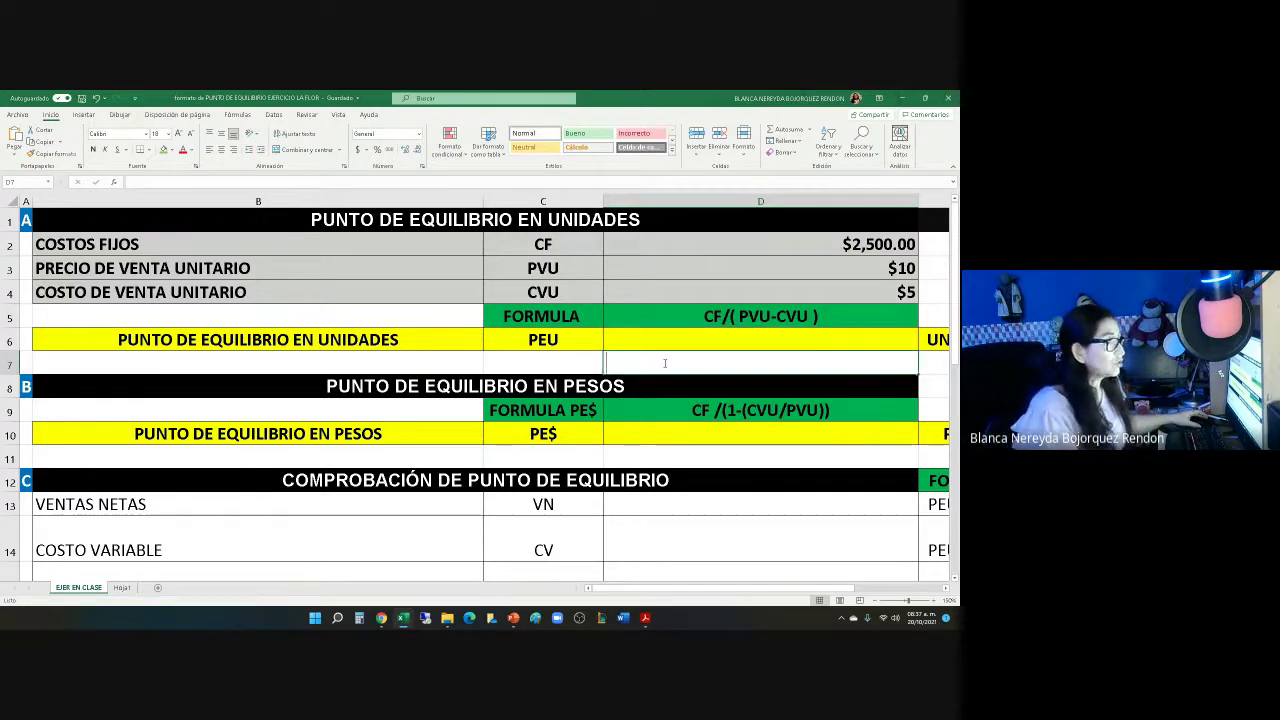
pyautogui.write('2500')
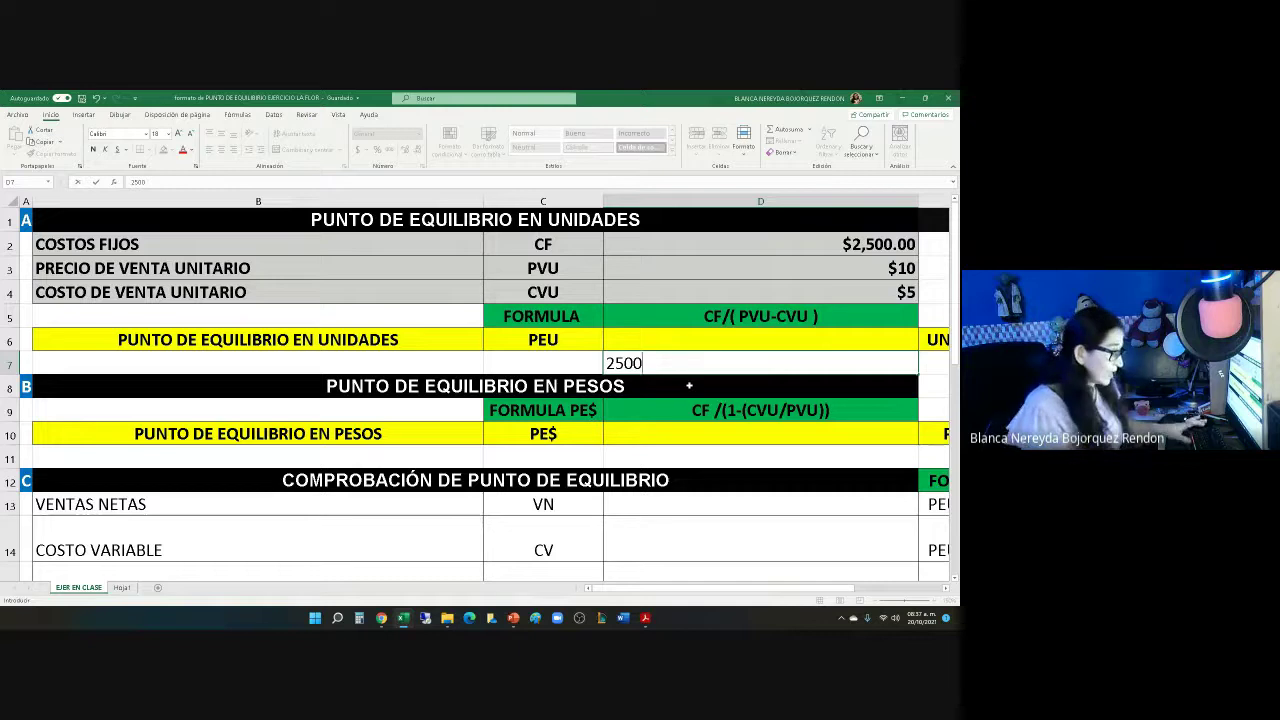
pyautogui.write(' /(')
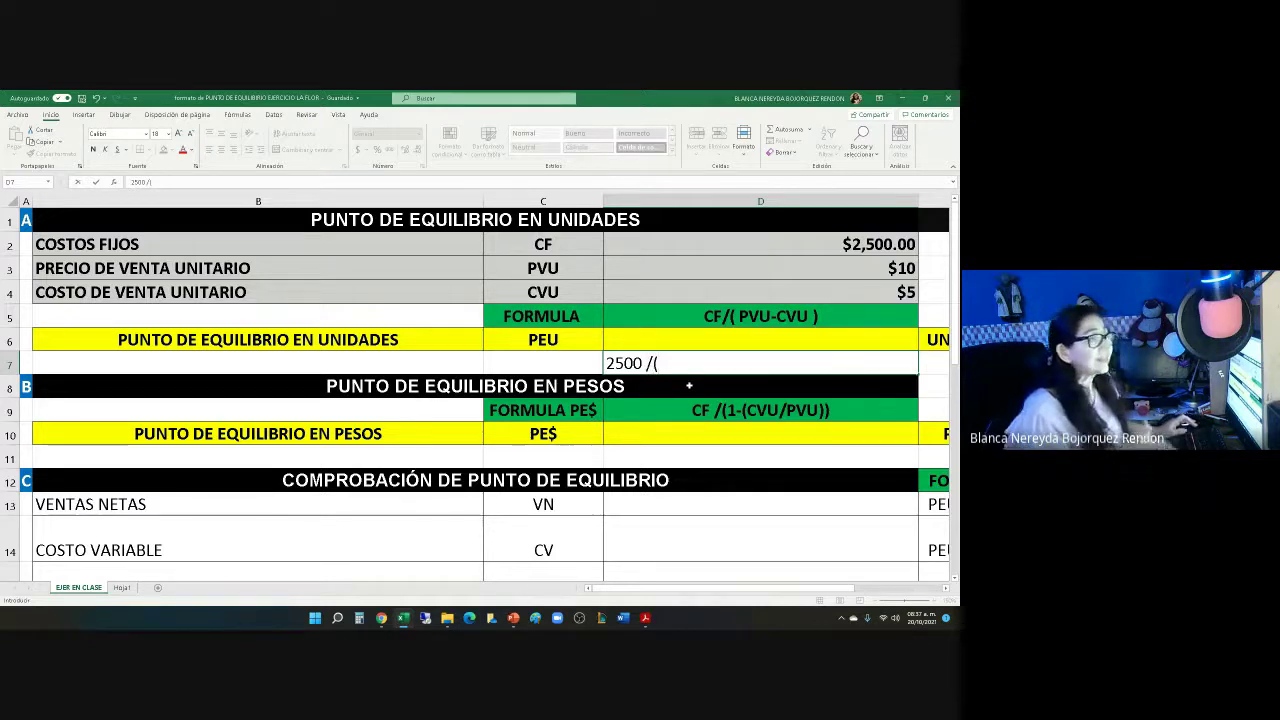
pyautogui.write('10')
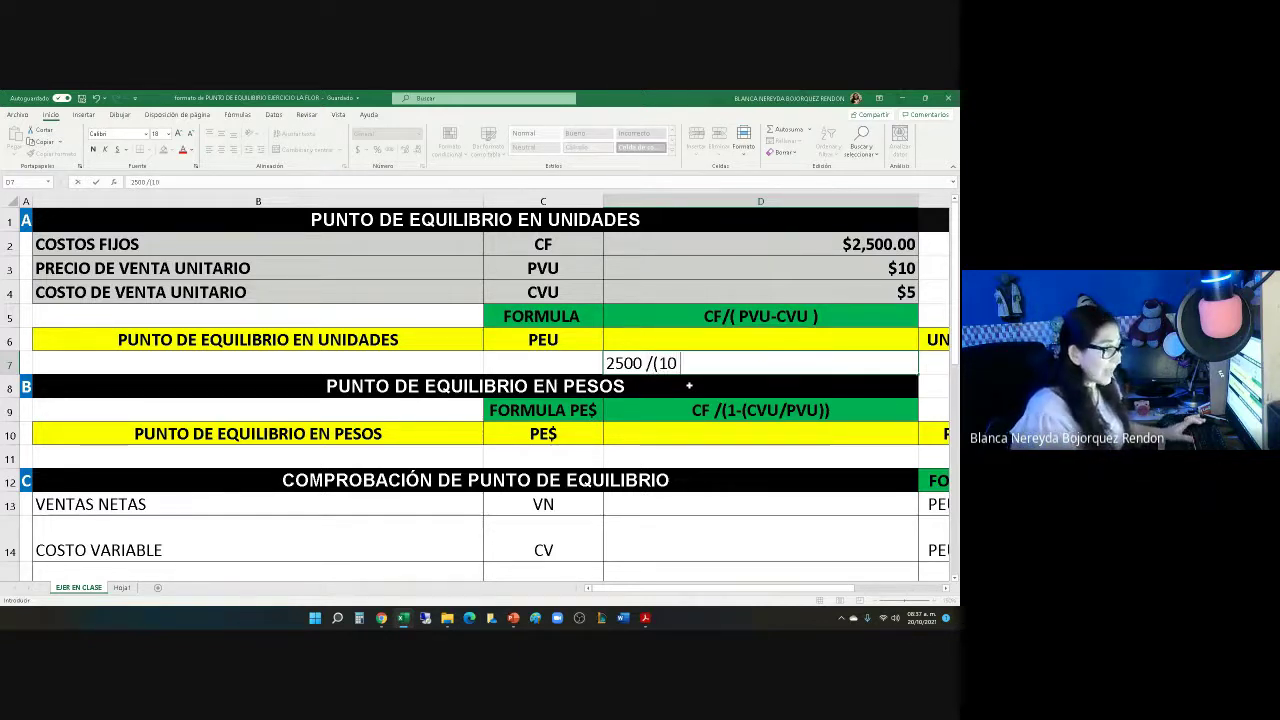
pyautogui.write(' -5)')
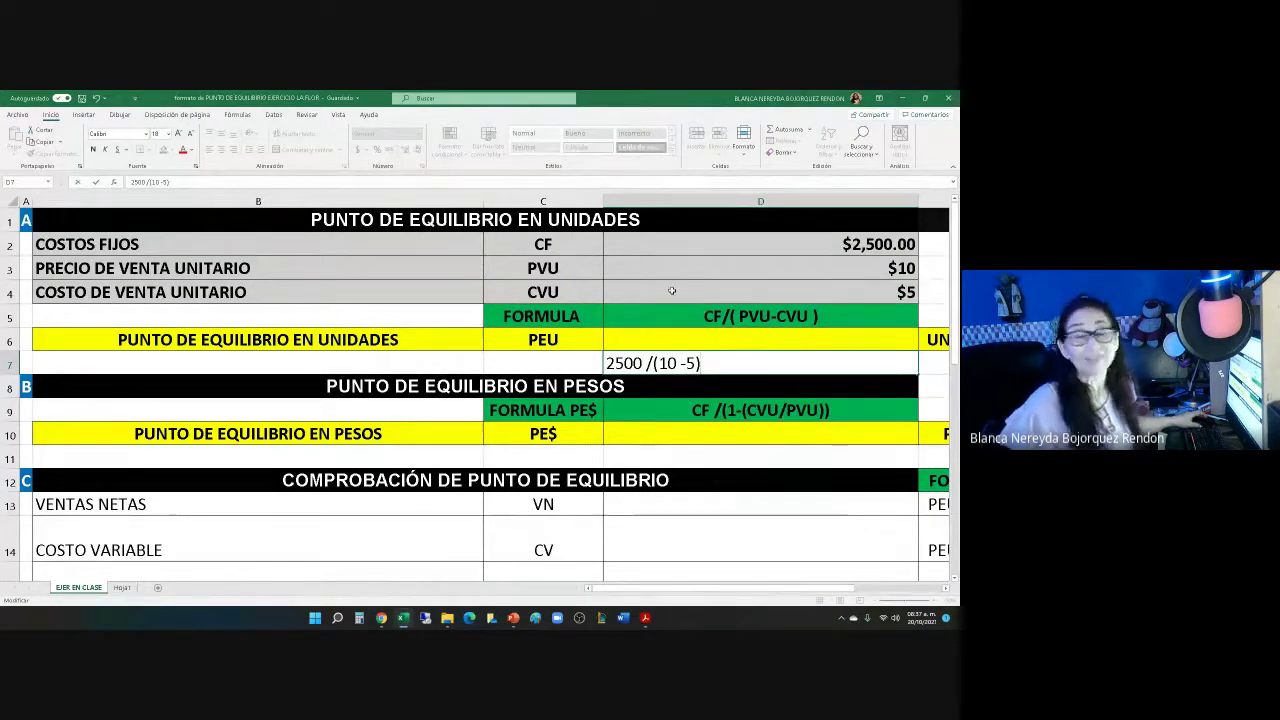
# Calculate the break-even point in units in cell D6 with the formula =D2/(D3-D4).
pyautogui.click(650, 340)
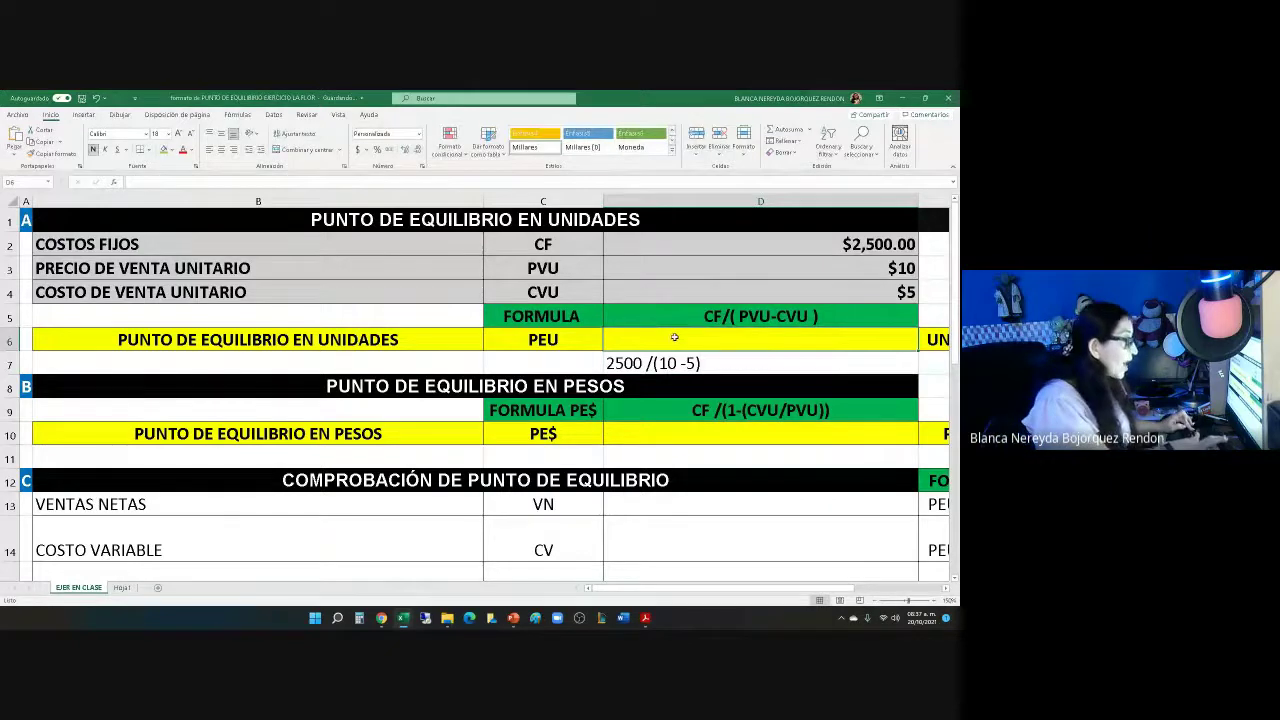
pyautogui.write('=')
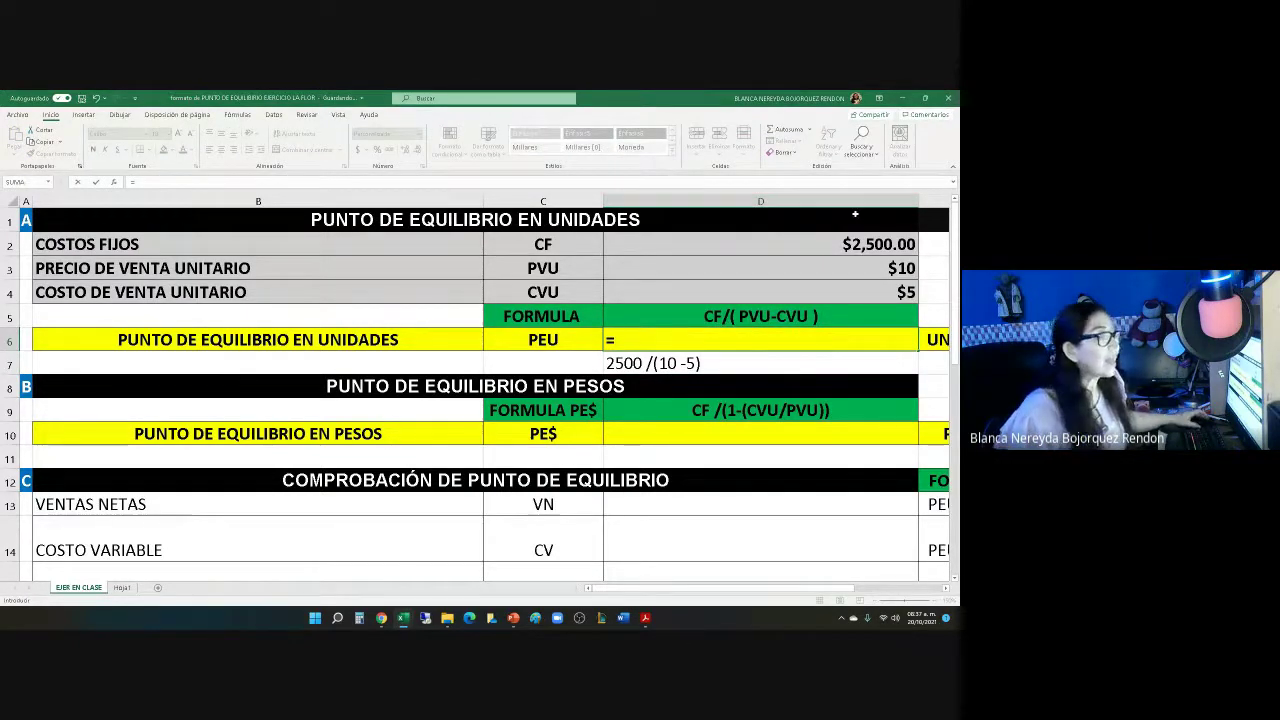
pyautogui.click(829, 247)
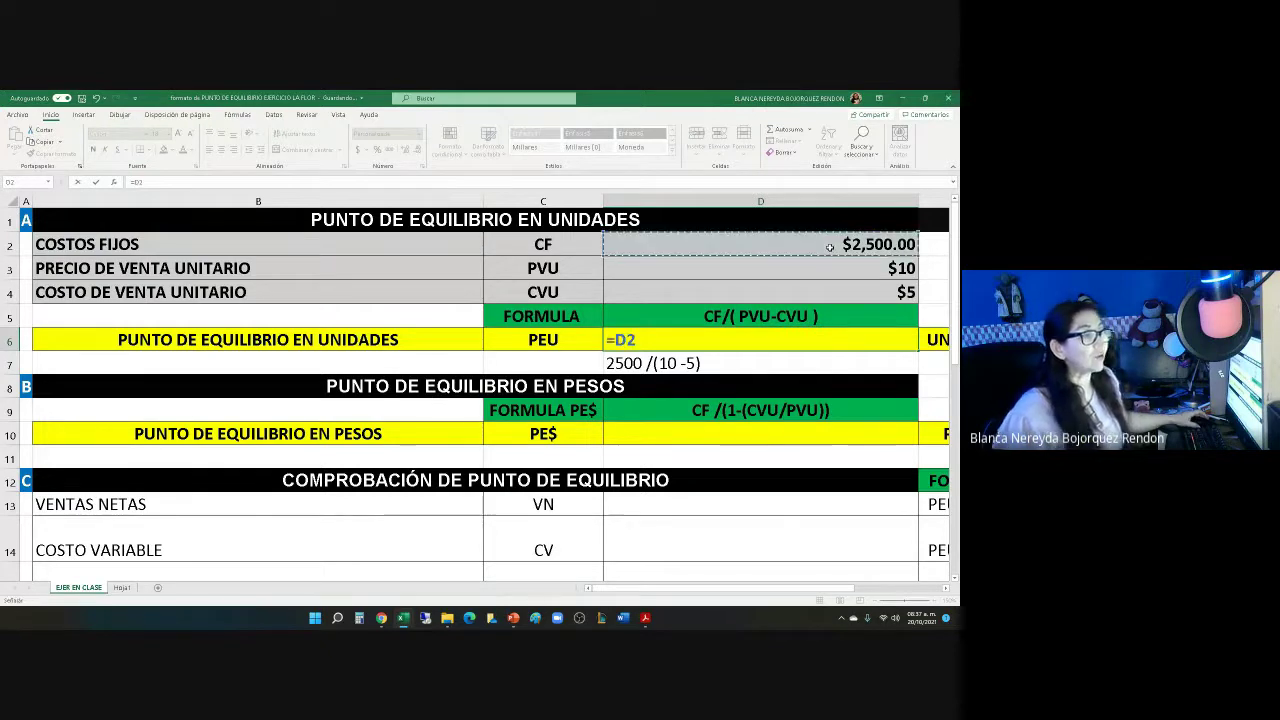
pyautogui.write('/(')
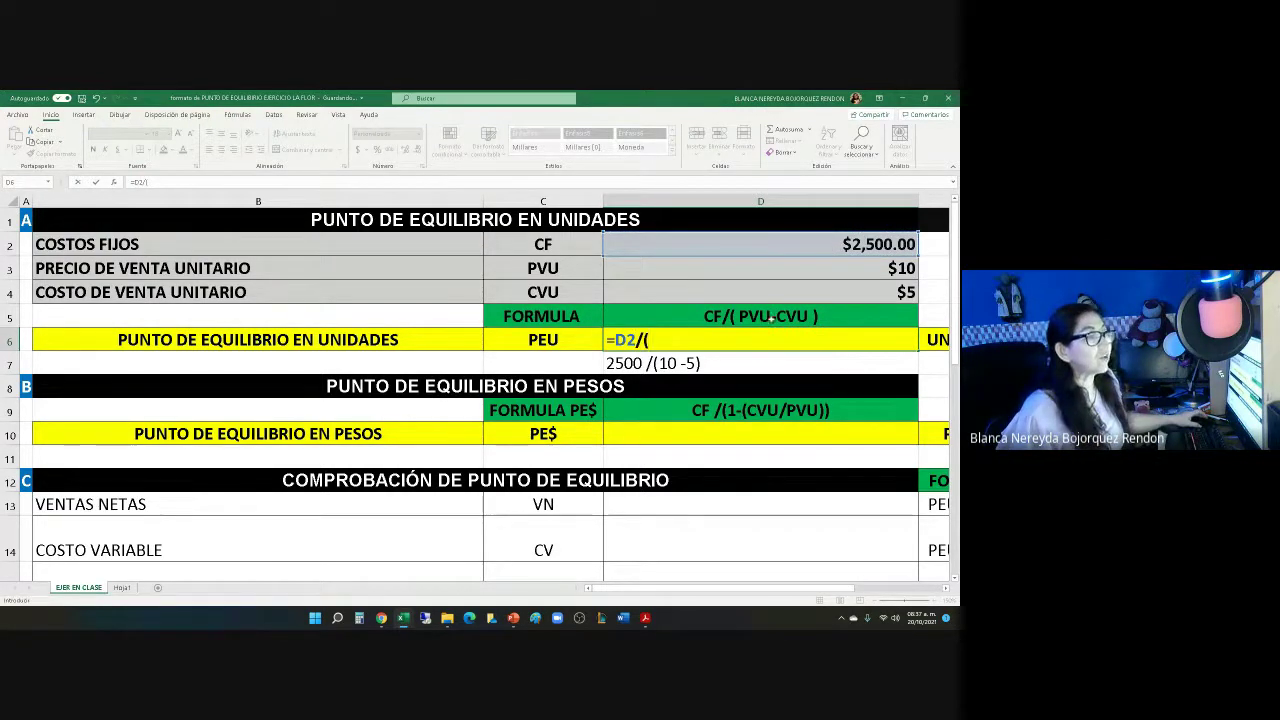
pyautogui.click(842, 268)
pyautogui.write('-')
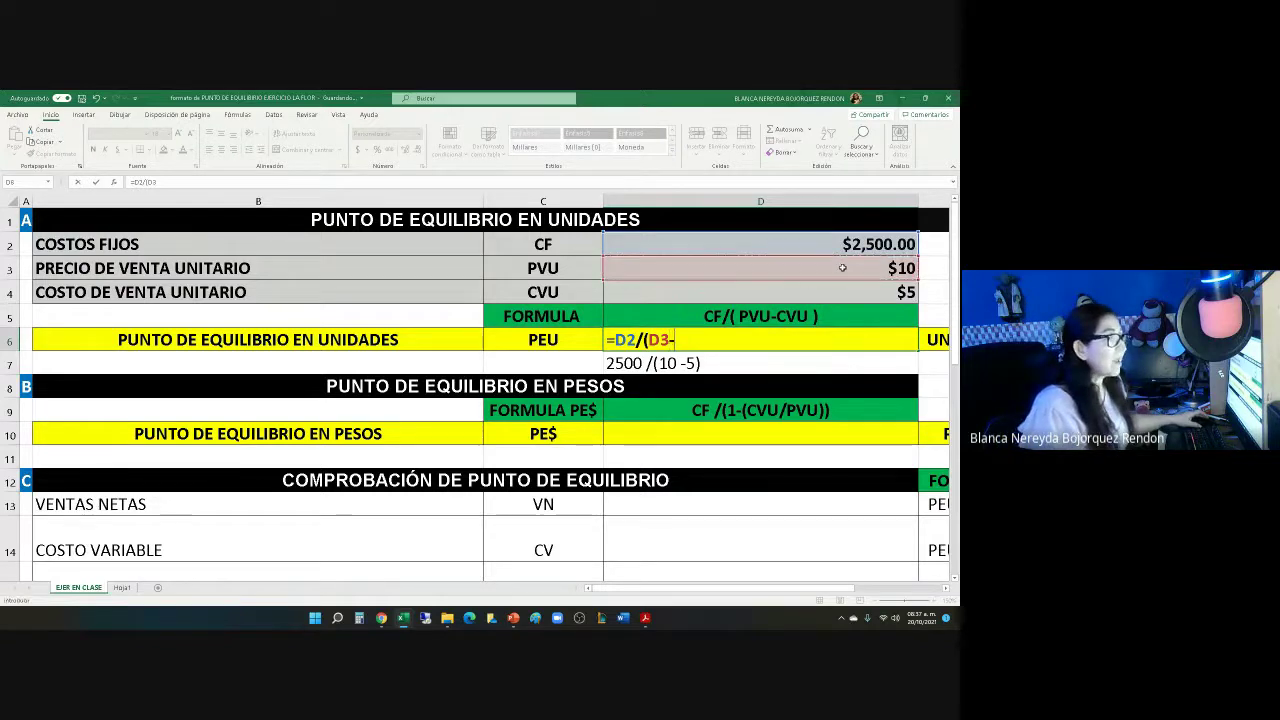
pyautogui.click(857, 294)
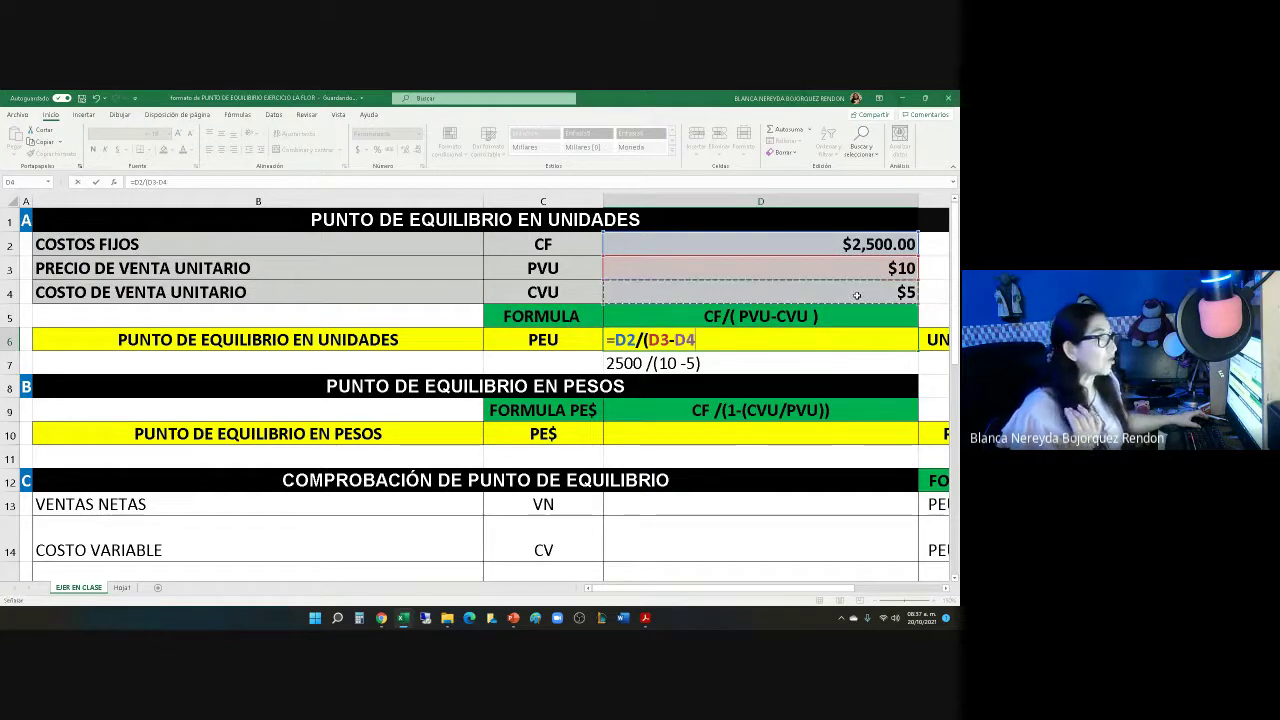
pyautogui.press('Return')
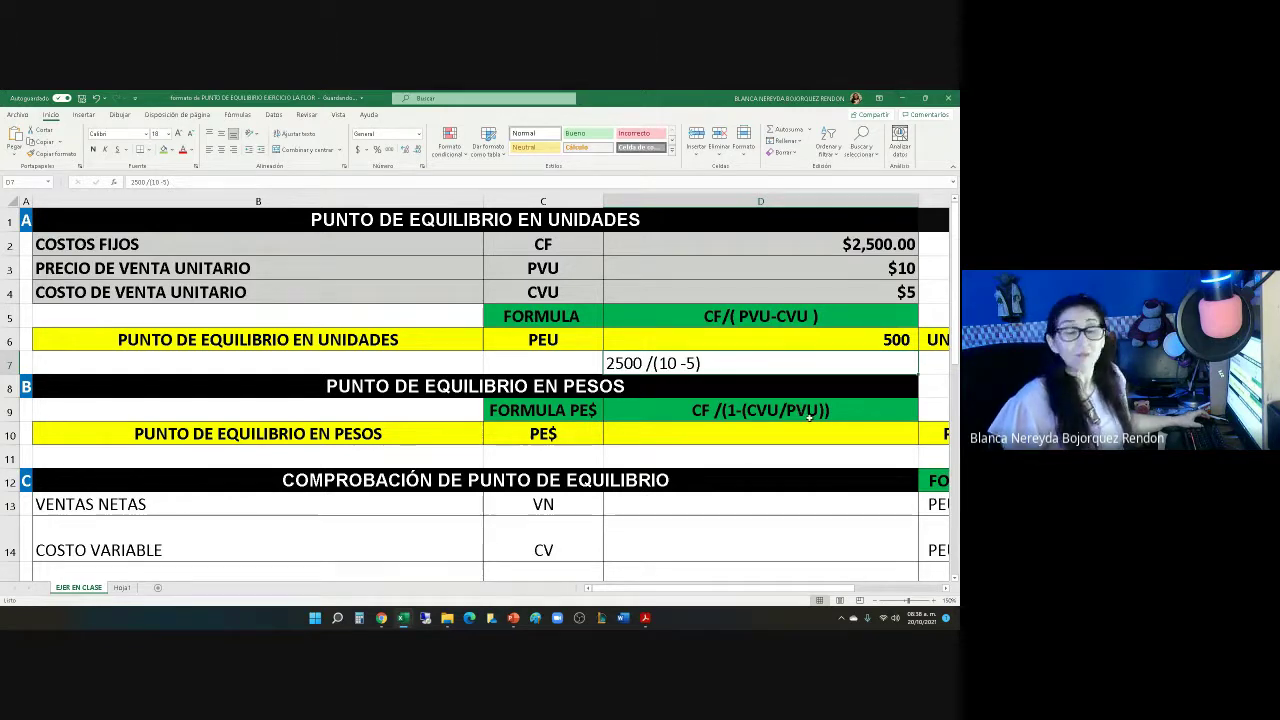
# Write the worked substitution 2500/(1-(5/10)) as text in cell D11, under the break-even in pesos row.
pyautogui.click(672, 454)
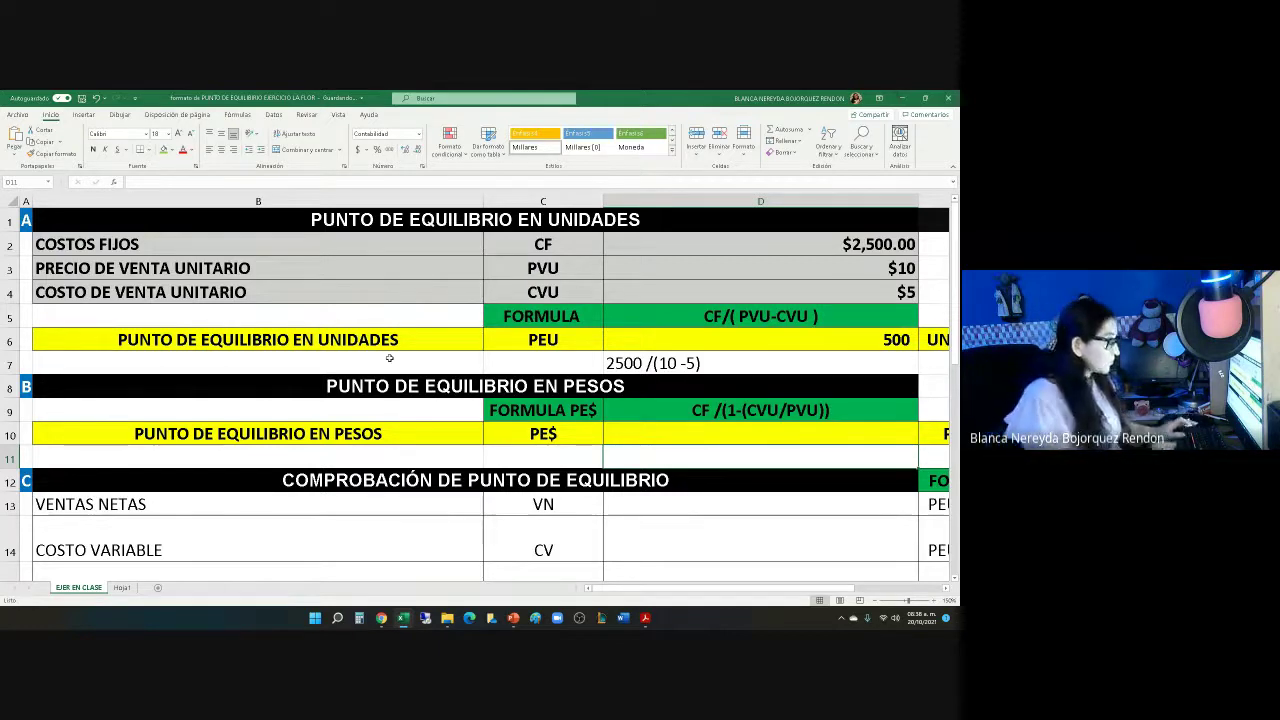
pyautogui.write('250')
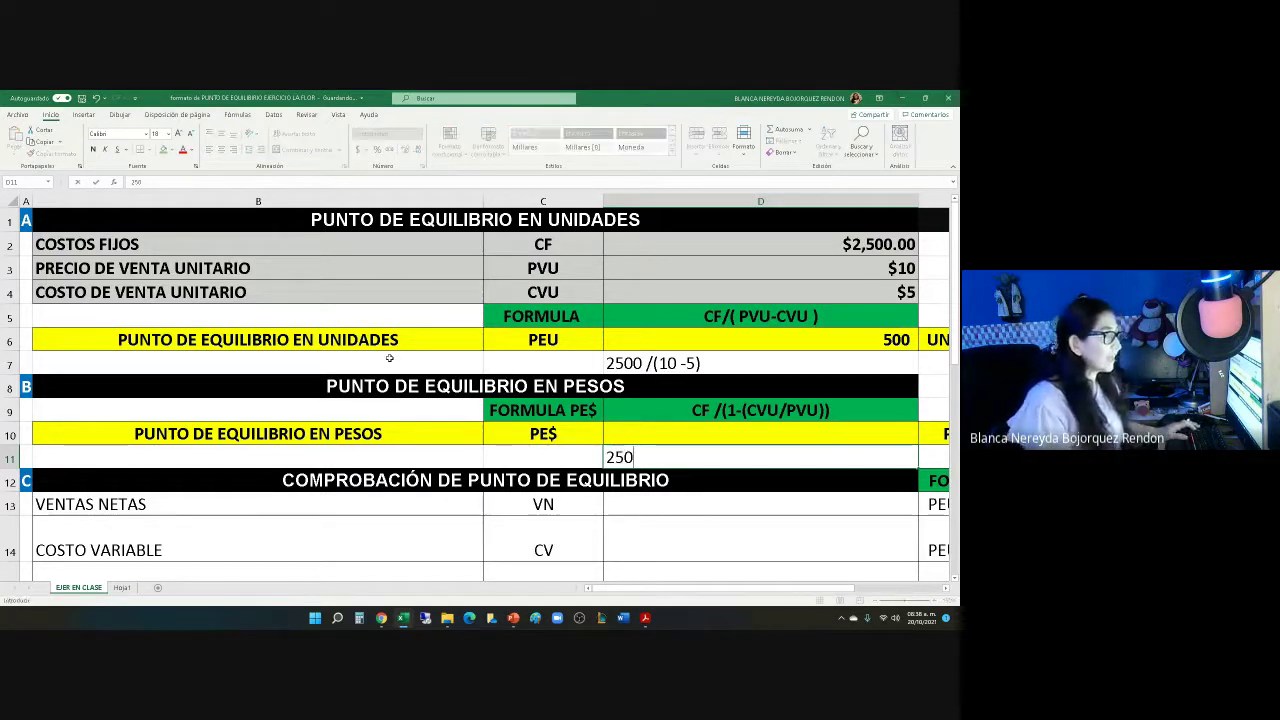
pyautogui.write('0')
pyautogui.write('/')
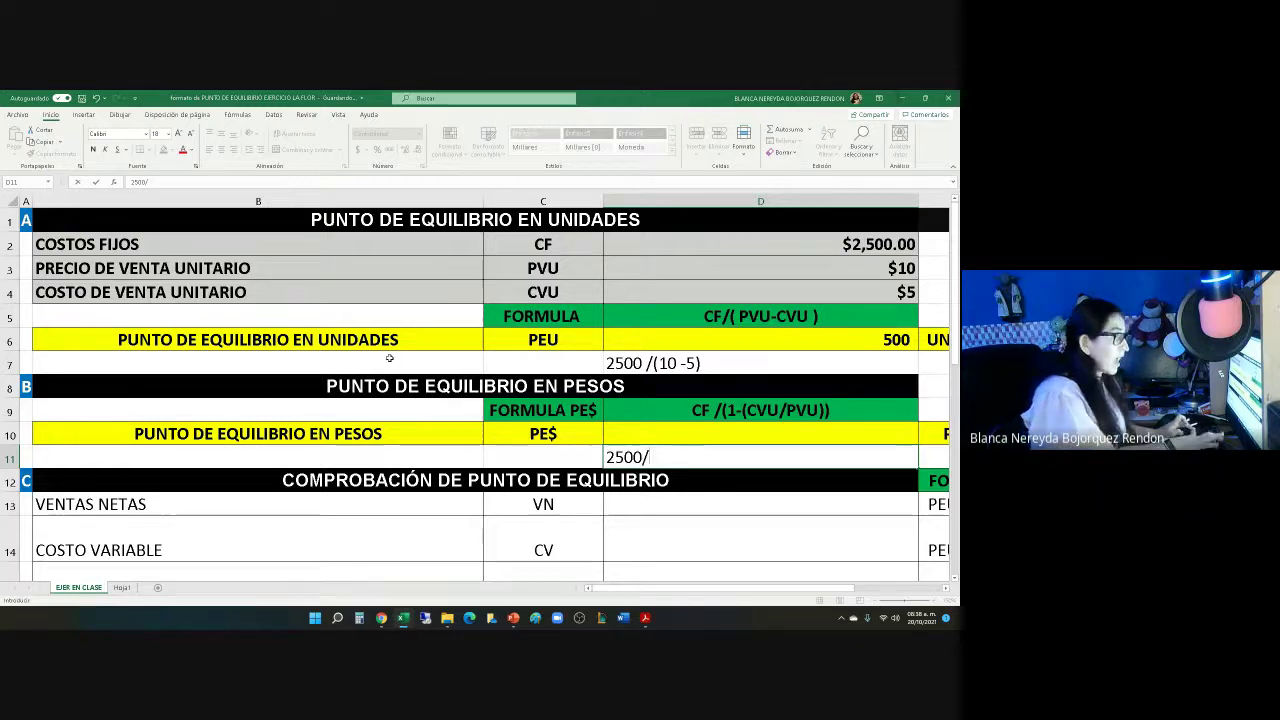
pyautogui.write('(1-')
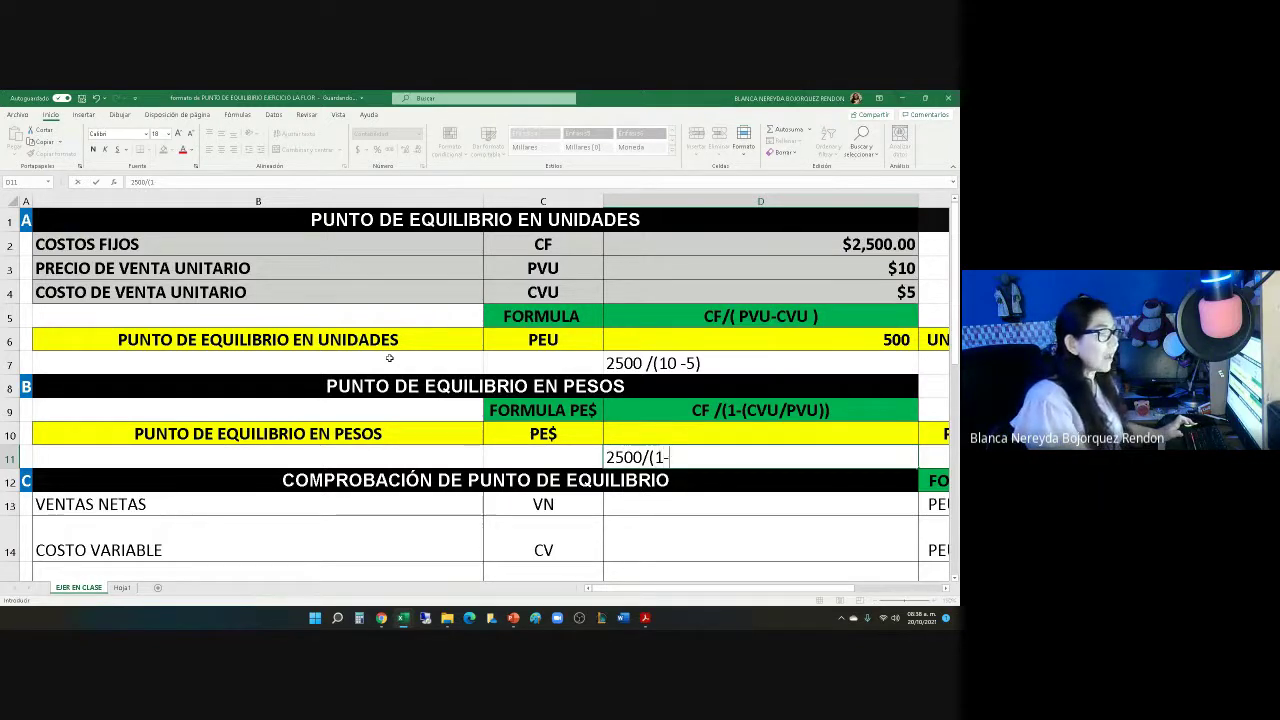
pyautogui.write('(')
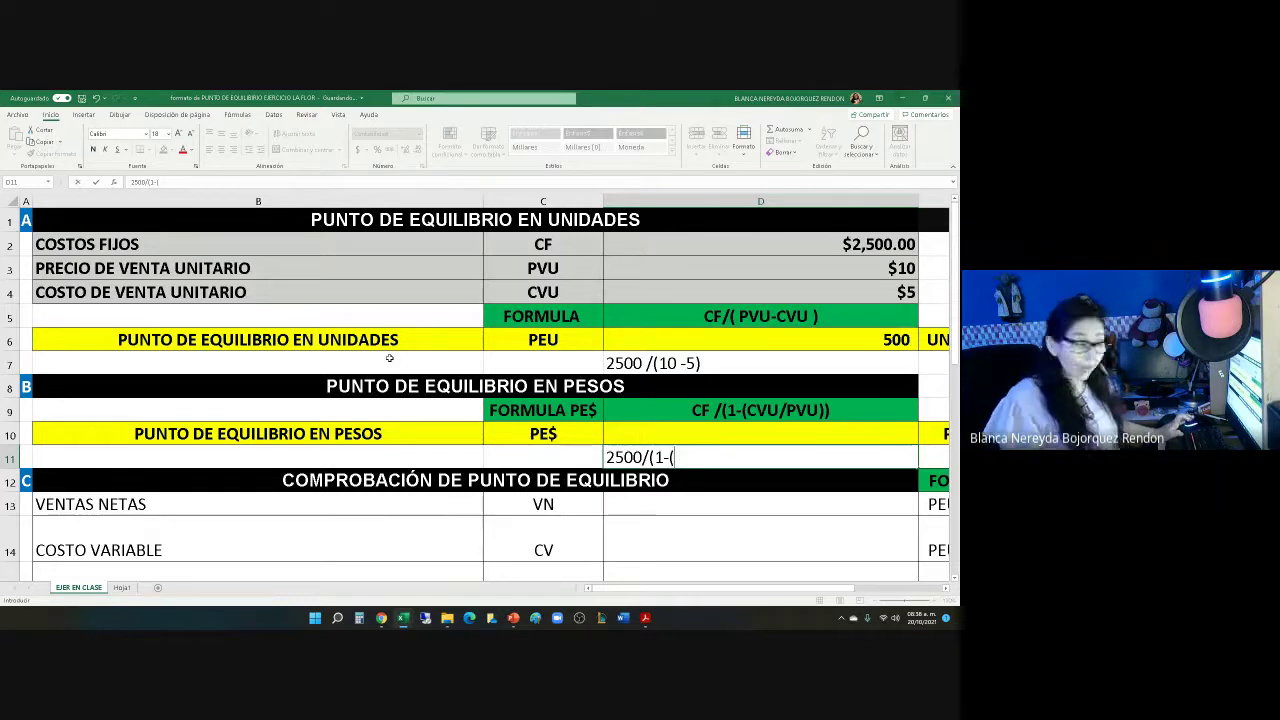
pyautogui.write('5/')
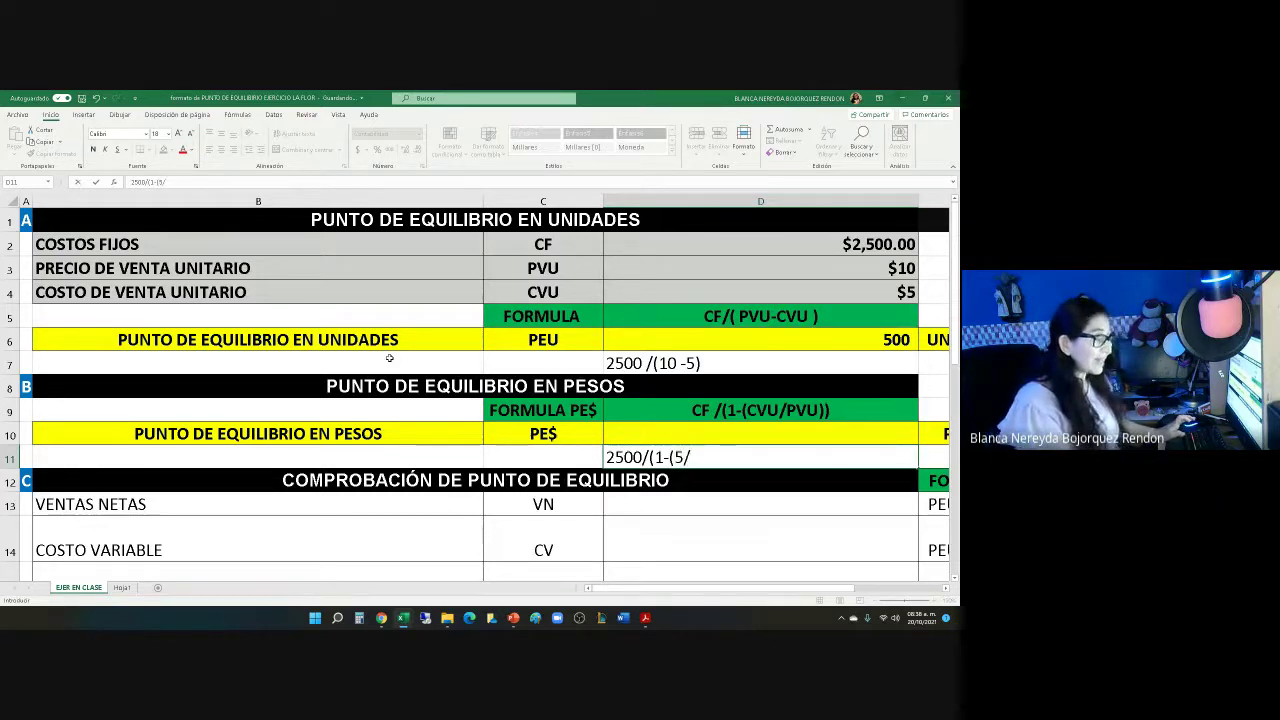
pyautogui.write('10')
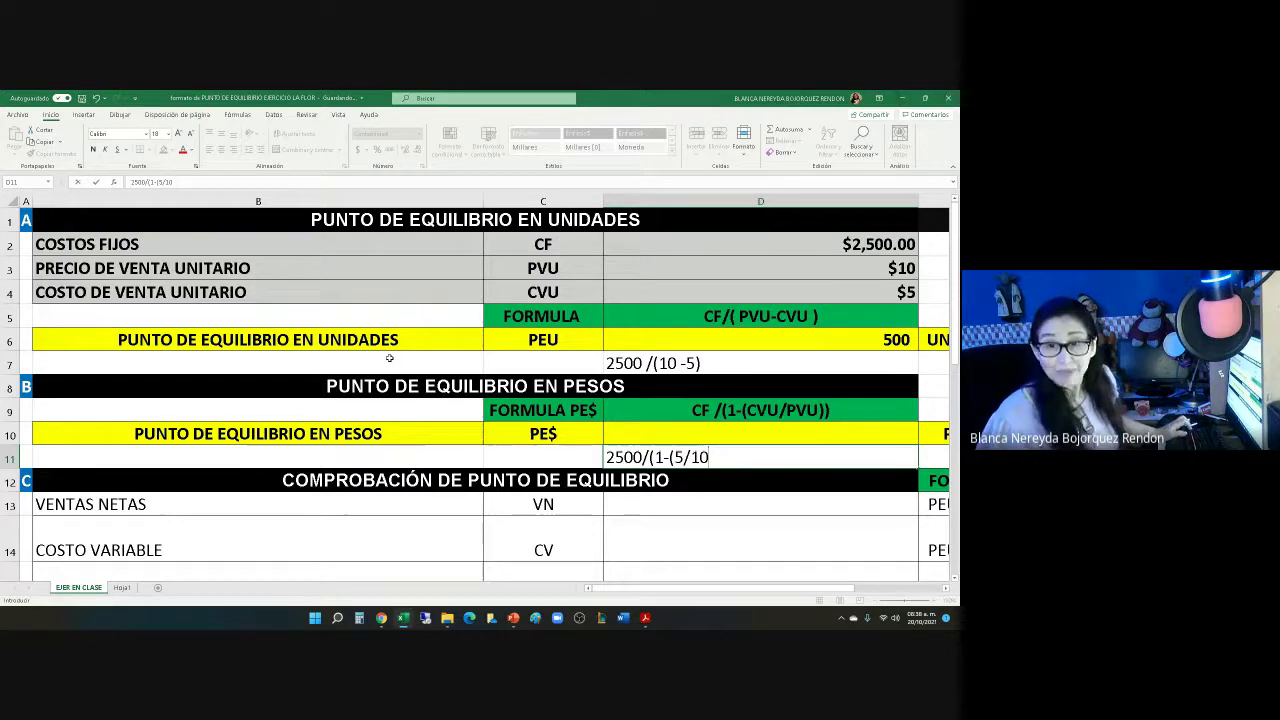
pyautogui.write(')')
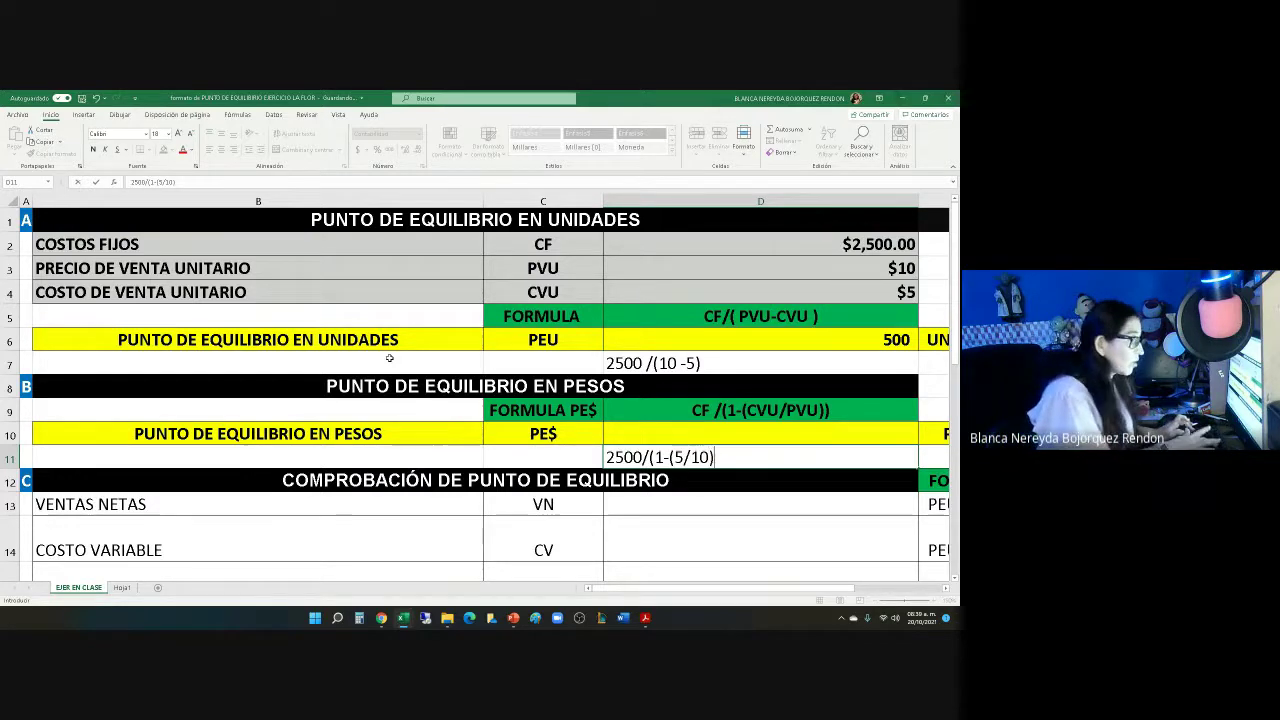
pyautogui.write(')')
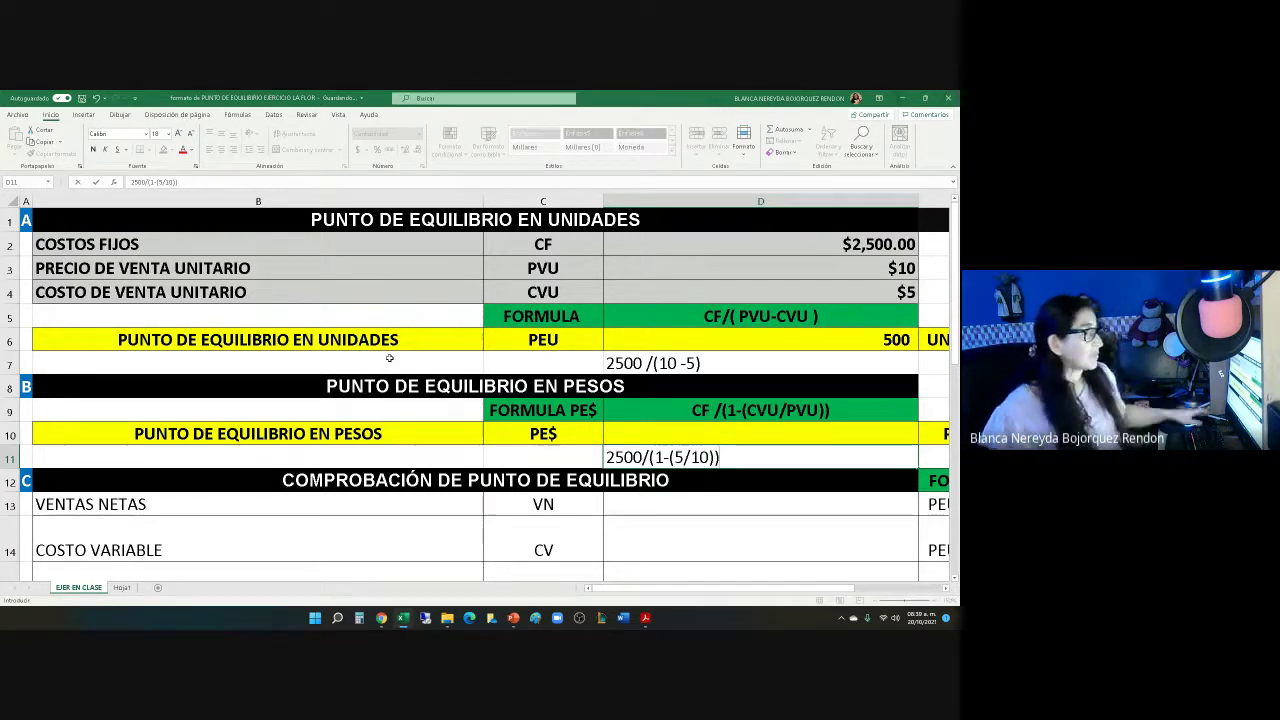
# Calculate the break-even point in pesos in cell D10 with the formula =D2/(1-(D4/D3)).
pyautogui.click(738, 429)
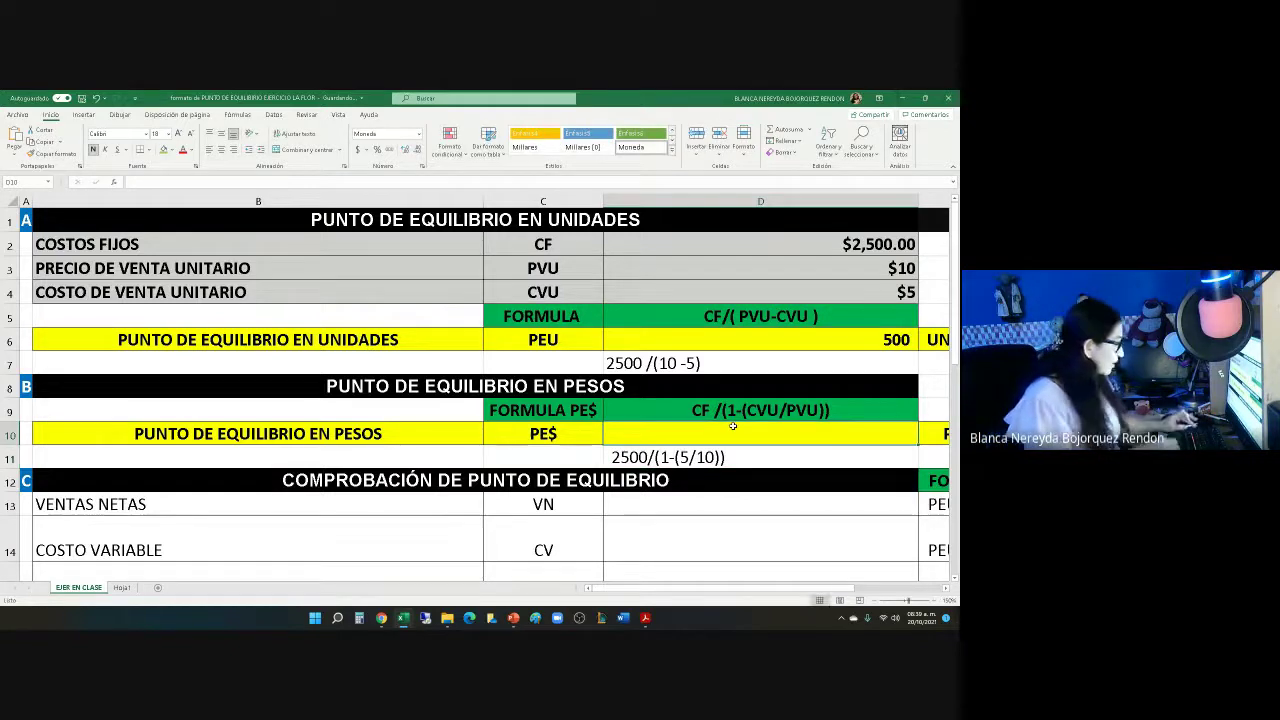
pyautogui.write('=')
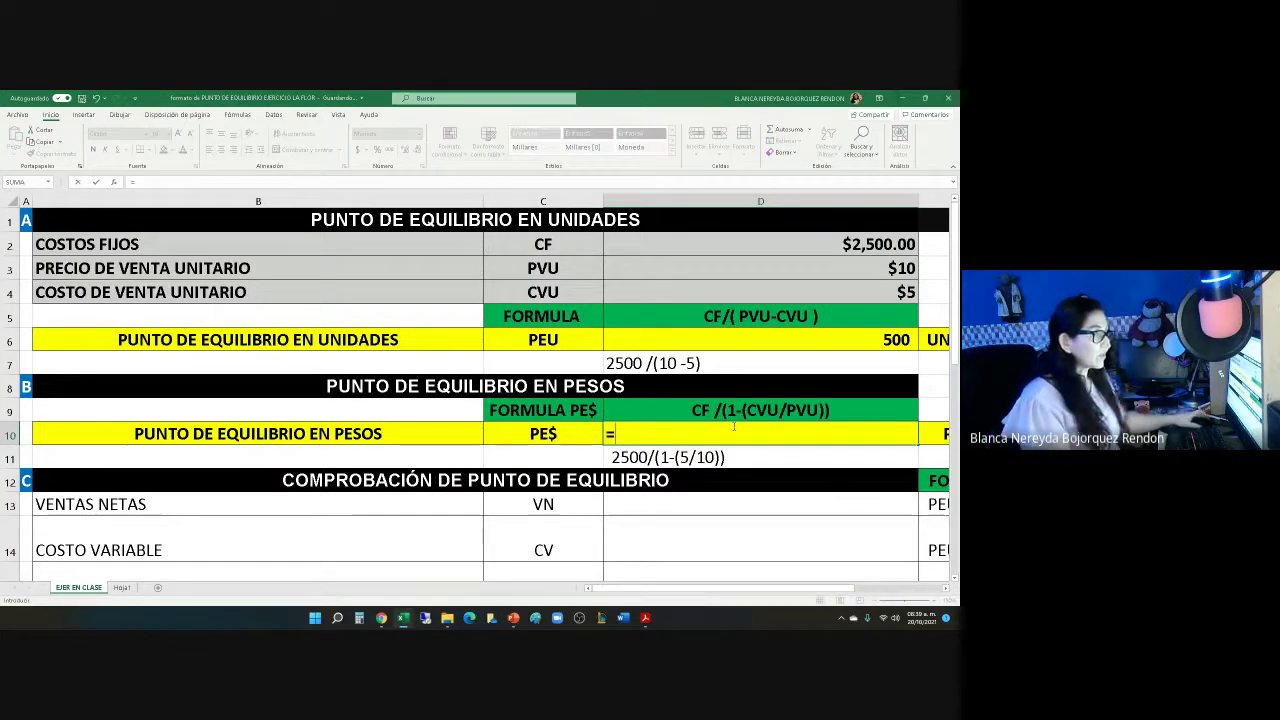
pyautogui.click(840, 244)
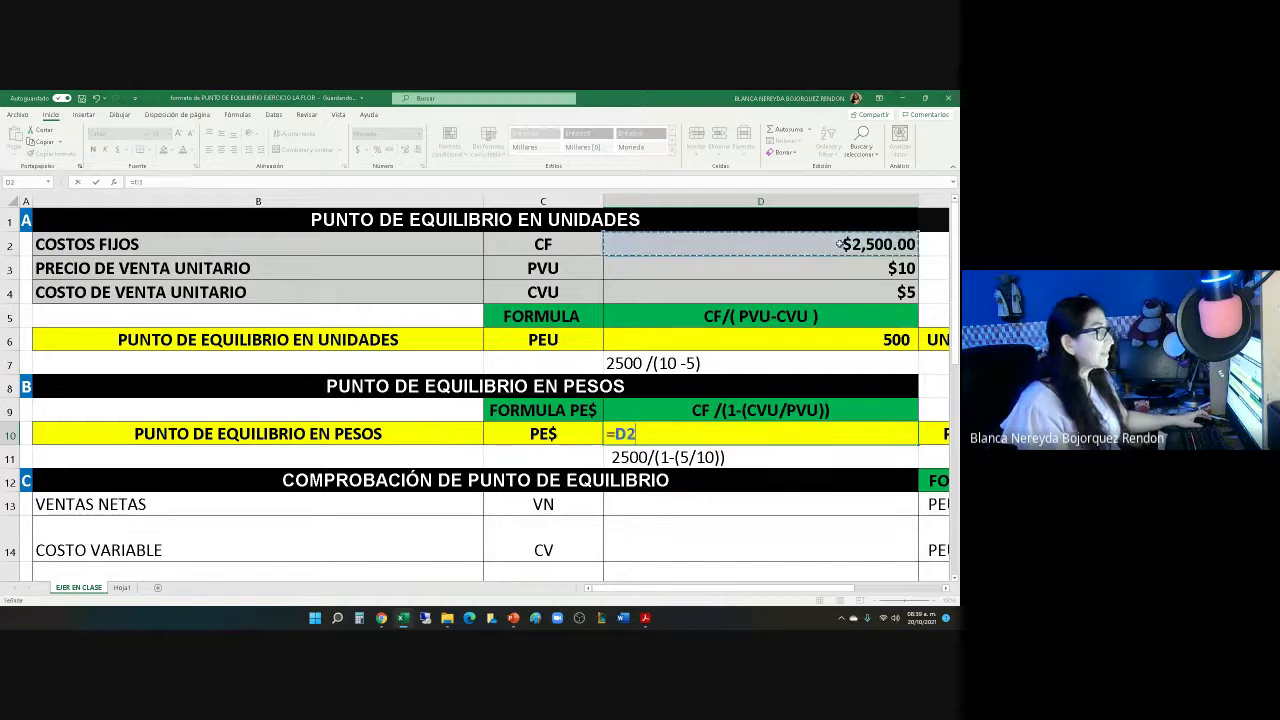
pyautogui.write('/')
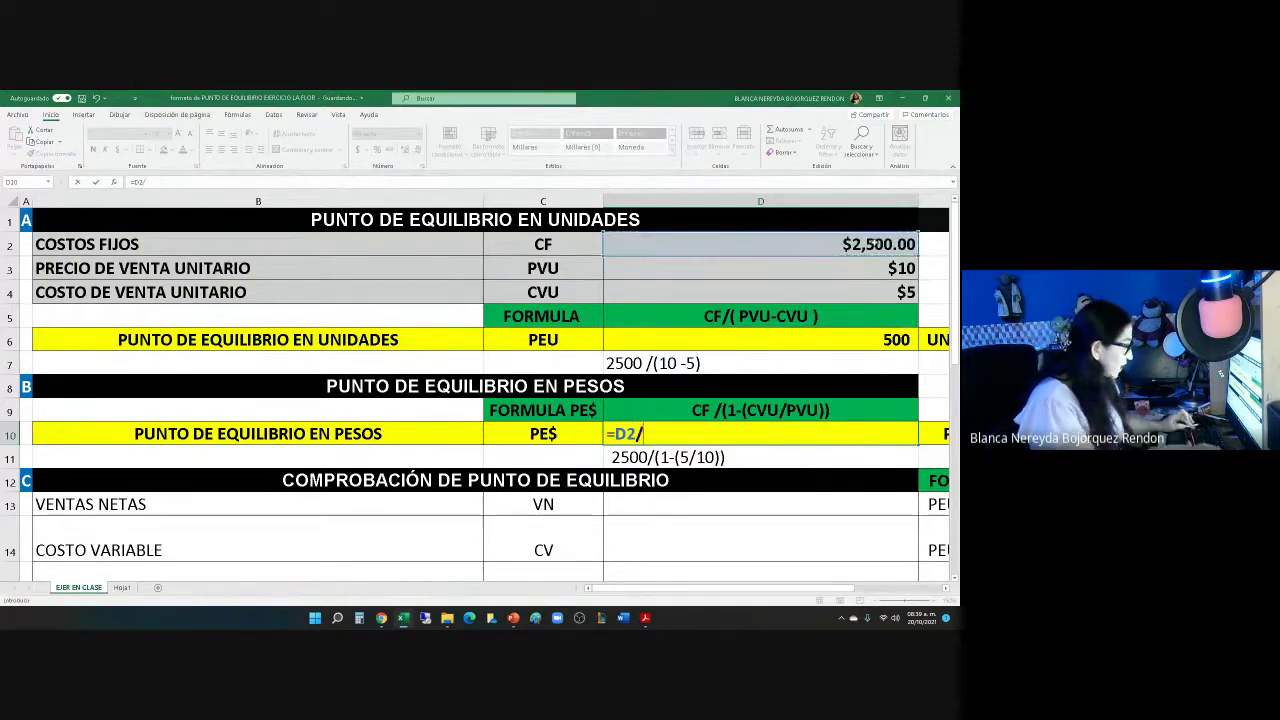
pyautogui.write('(1')
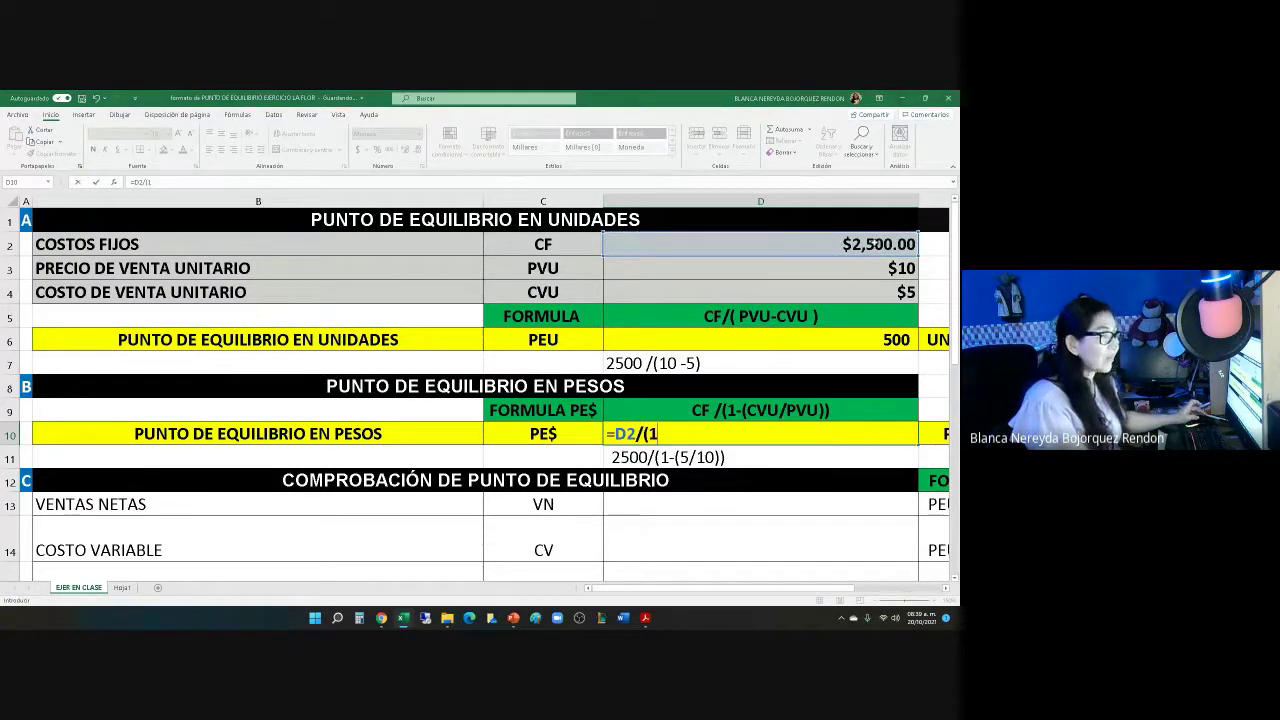
pyautogui.write('-(')
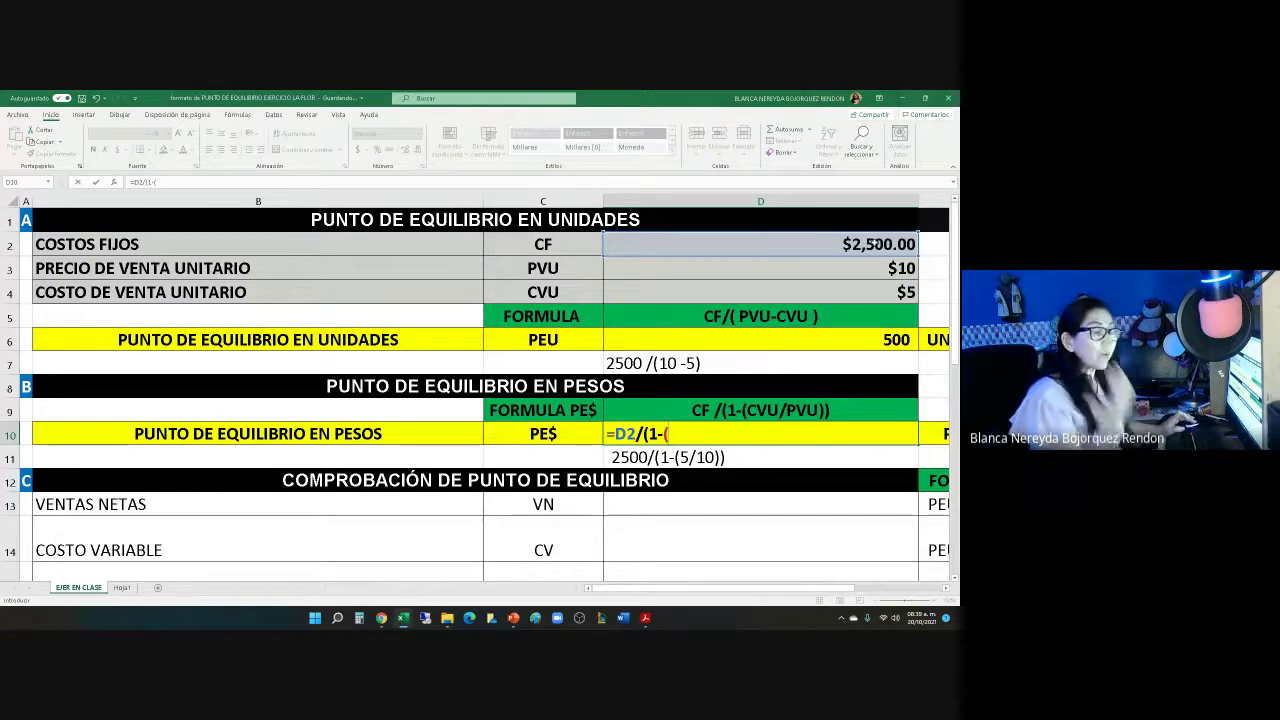
pyautogui.click(875, 287)
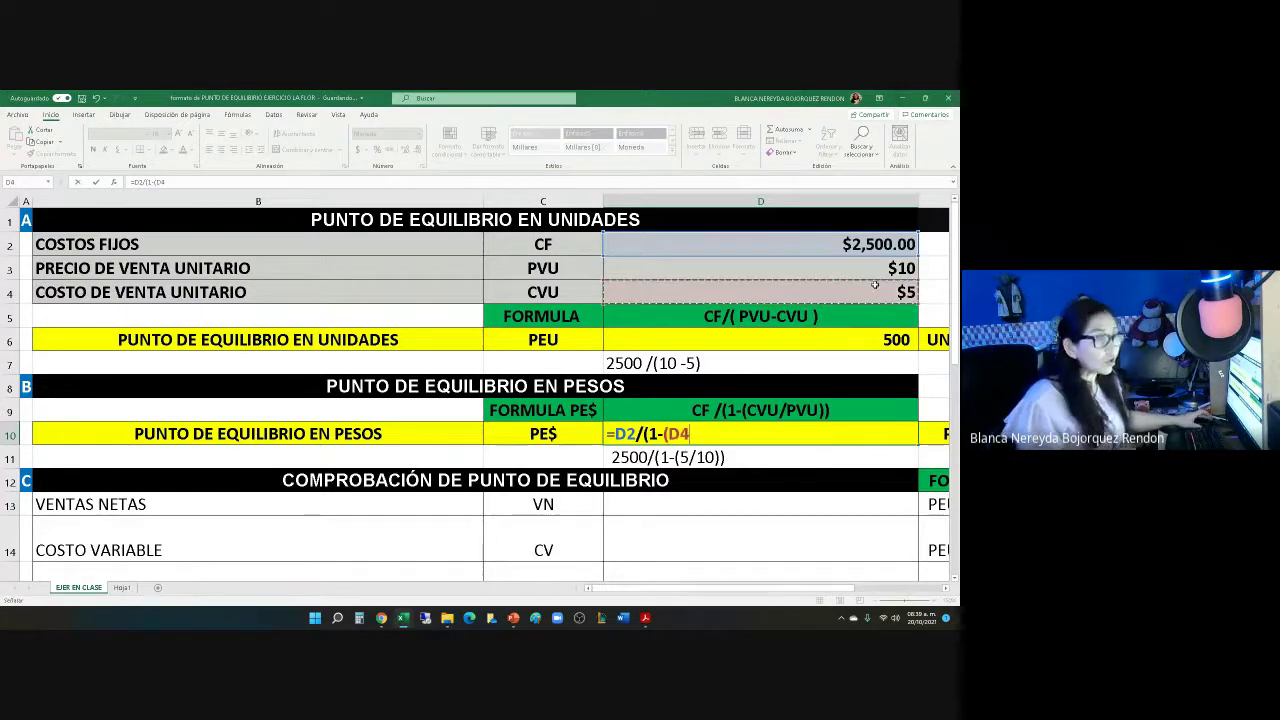
pyautogui.write('/')
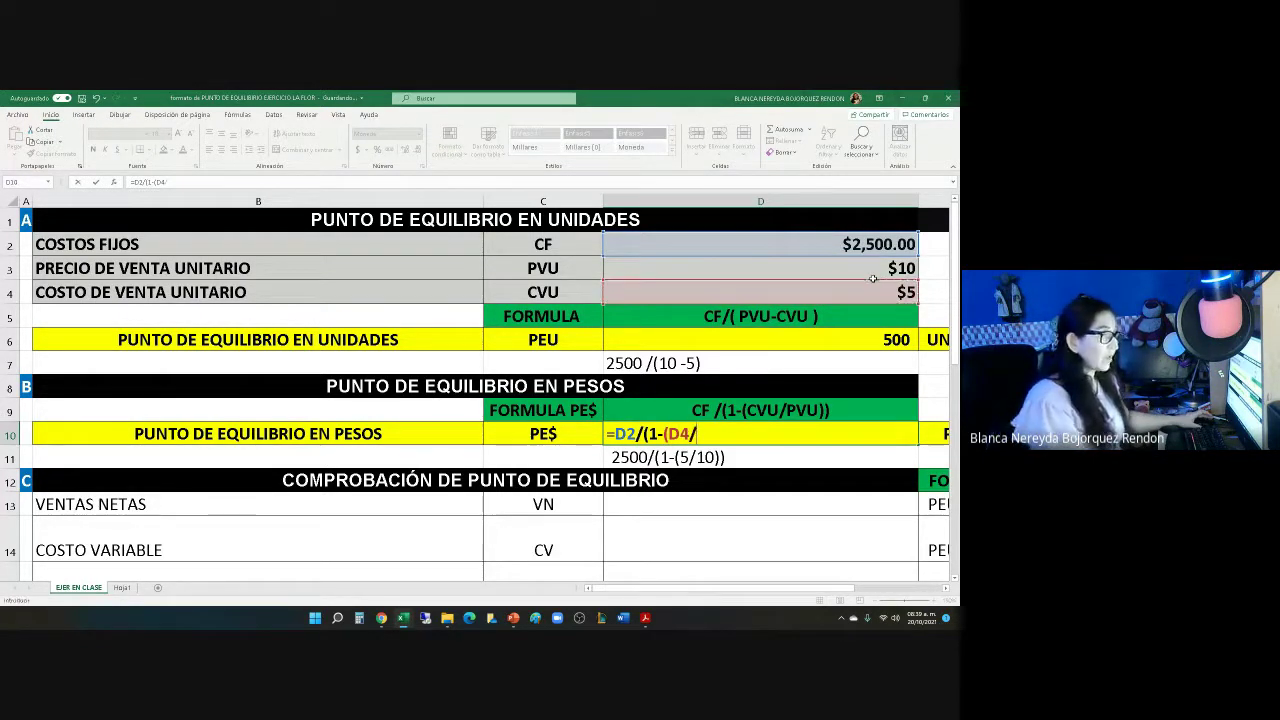
pyautogui.click(868, 270)
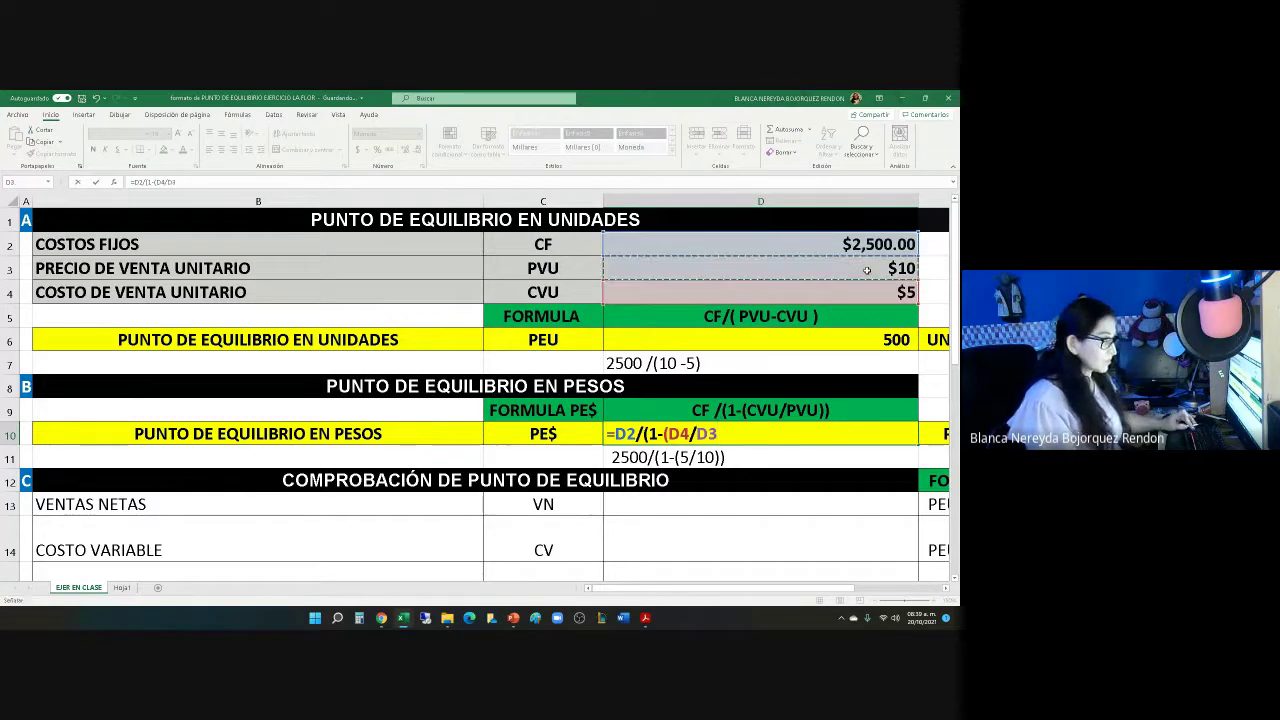
pyautogui.write('))')
pyautogui.press('Return')
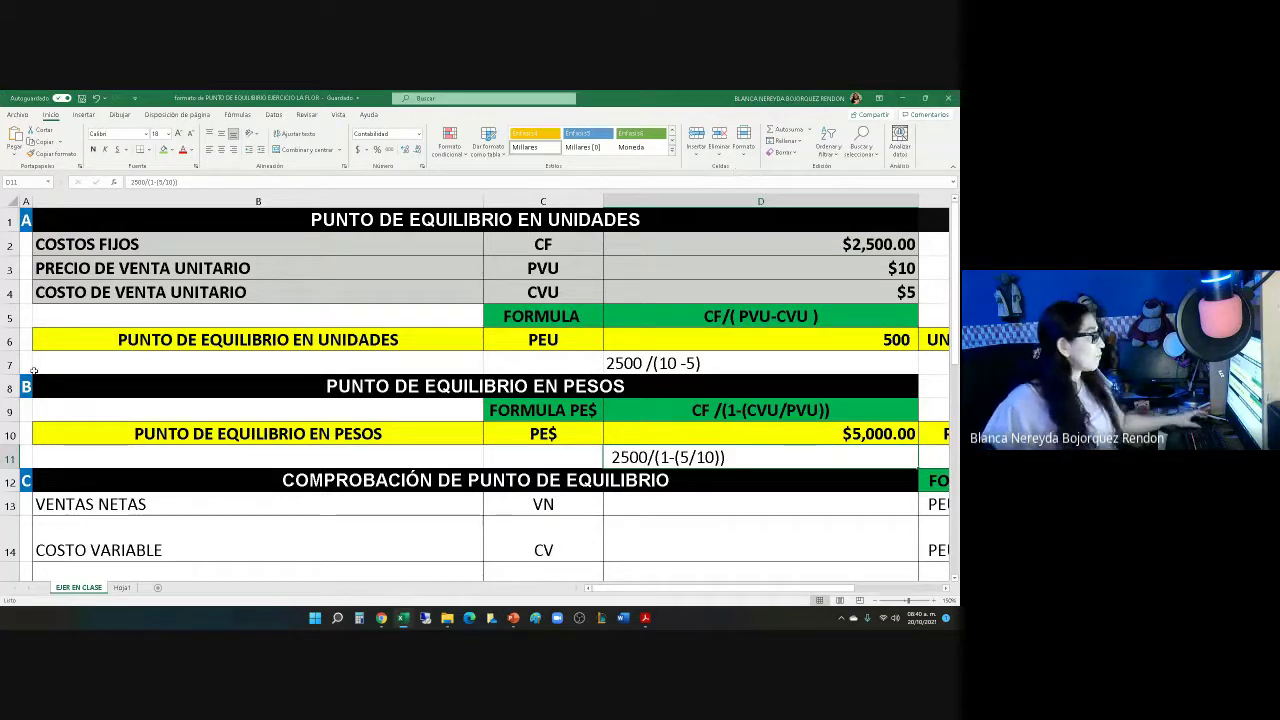
# Narrow column B to roughly two thirds of its width so column E fits fully in view.
pyautogui.click(475, 196)
pyautogui.moveTo(475, 196); pyautogui.dragTo(347, 200)
# Append the substitution 500 U X $10 to the VENTAS NETAS label in cell B13.
pyautogui.scroll(-1, 345, 218)
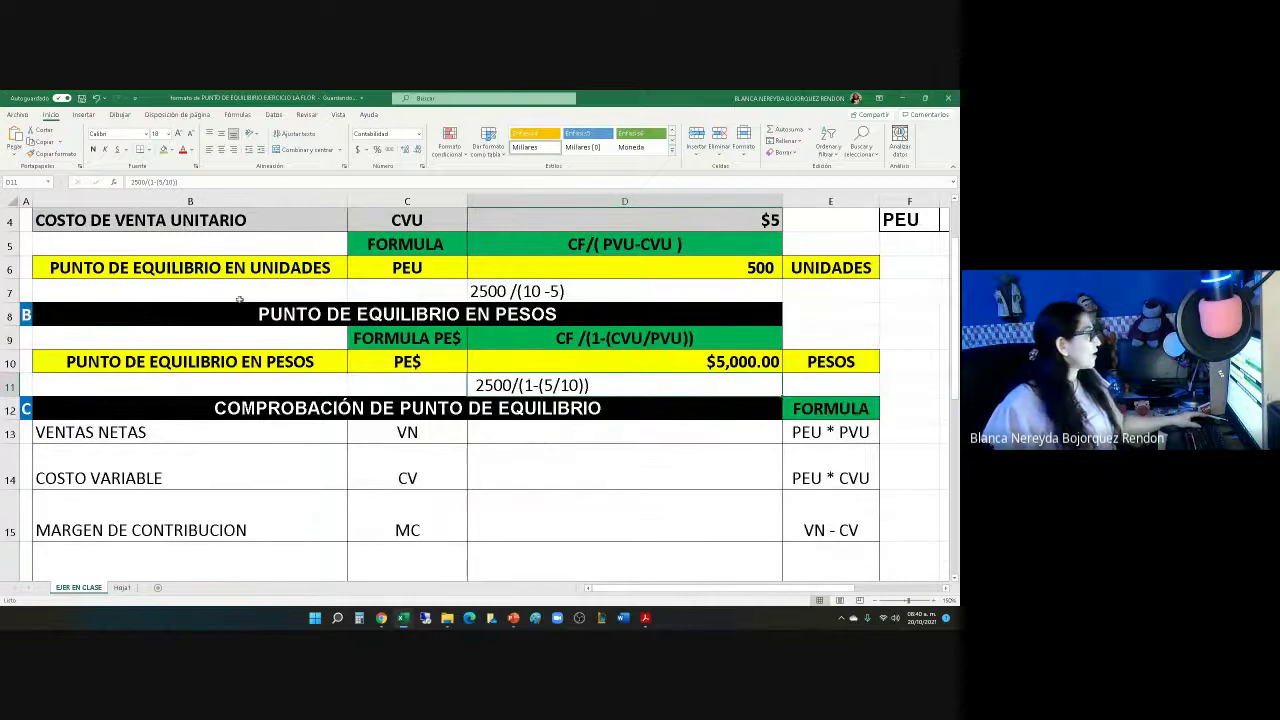
pyautogui.click(248, 434)
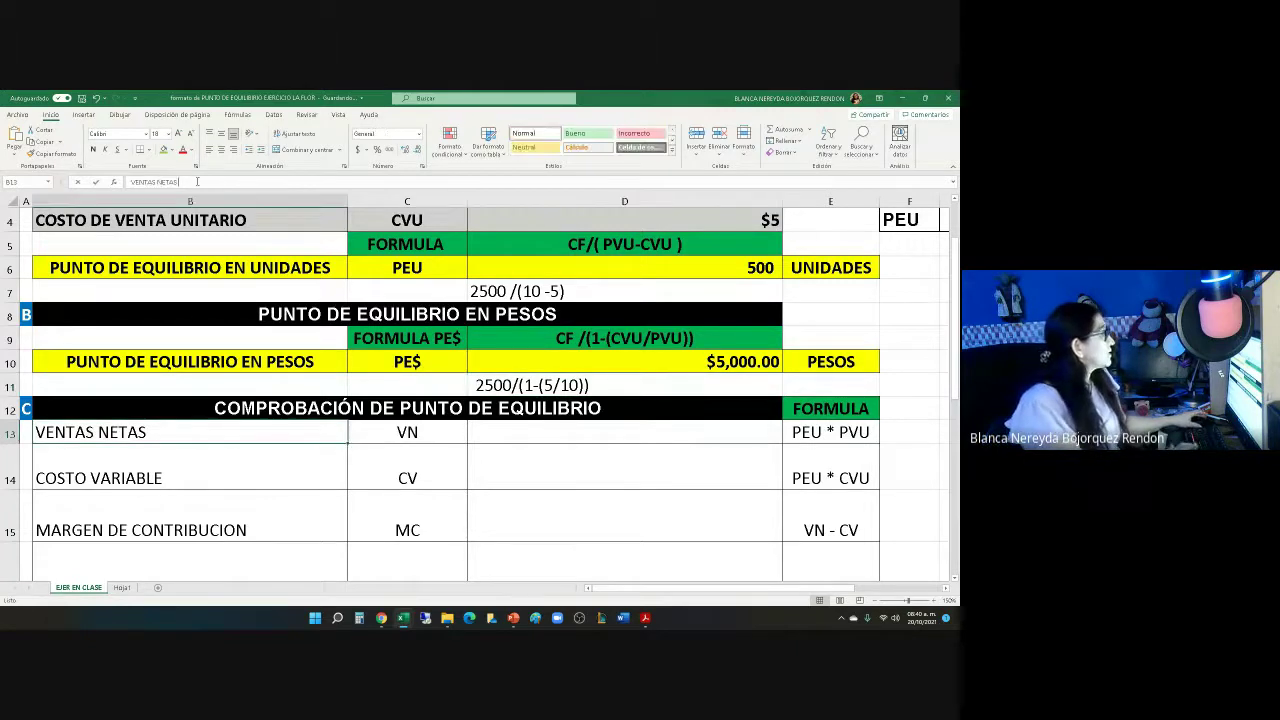
pyautogui.click(197, 181)
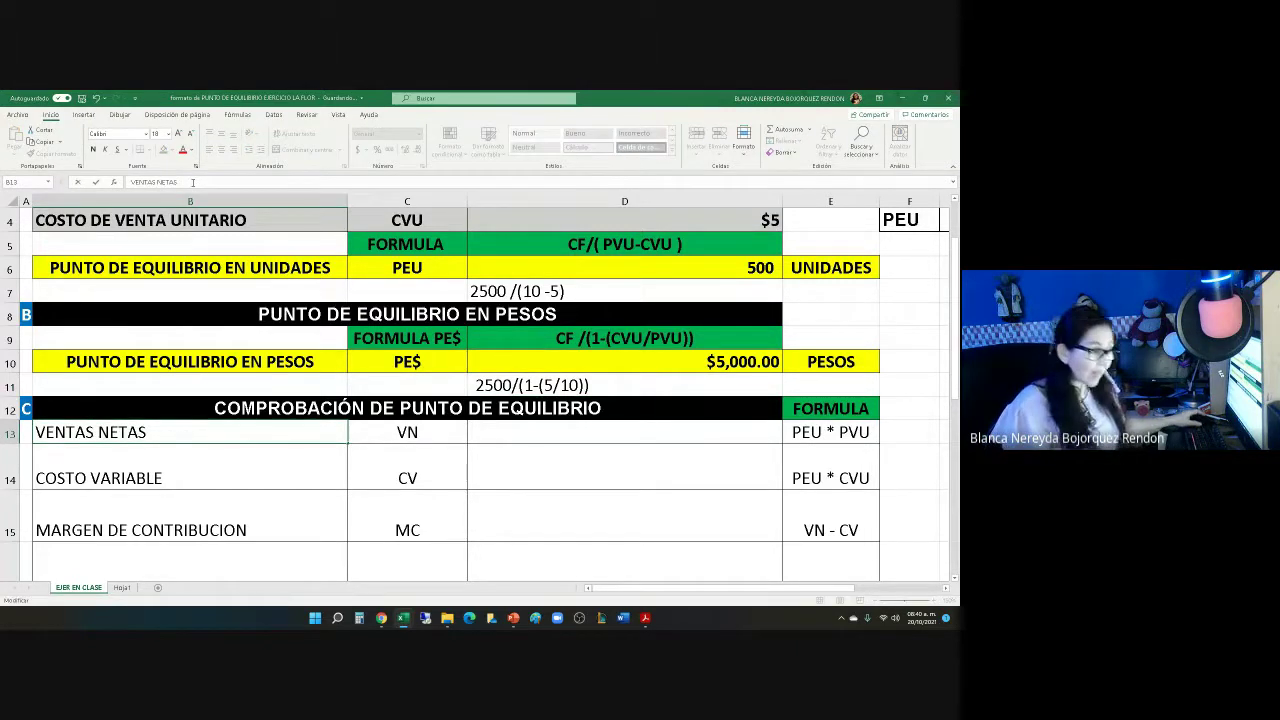
pyautogui.write('500')
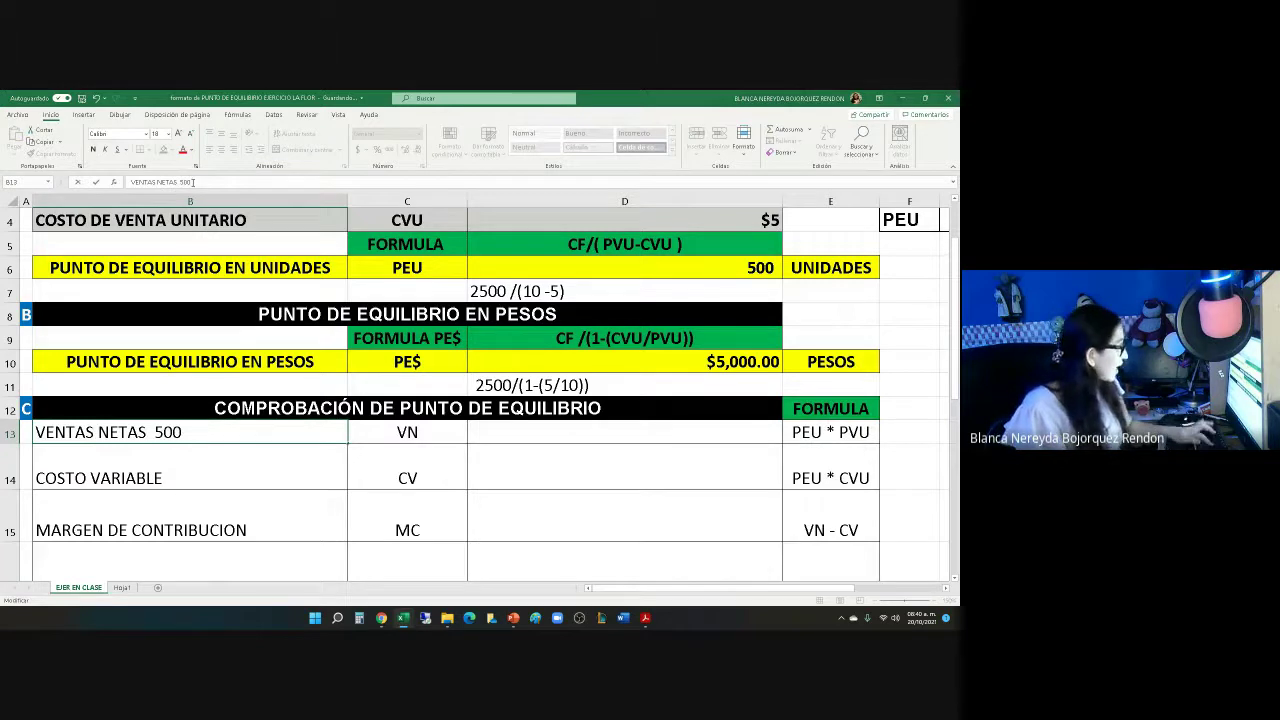
pyautogui.write(' U X')
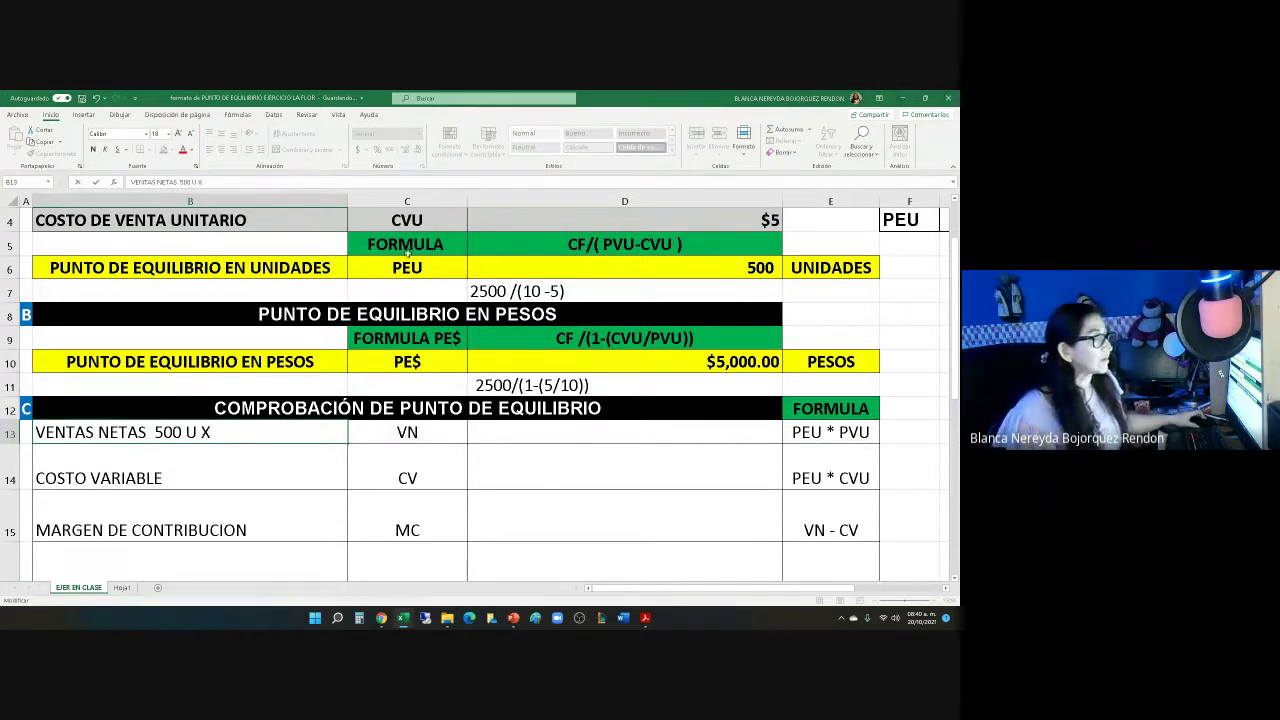
pyautogui.scroll(1, 408, 256)
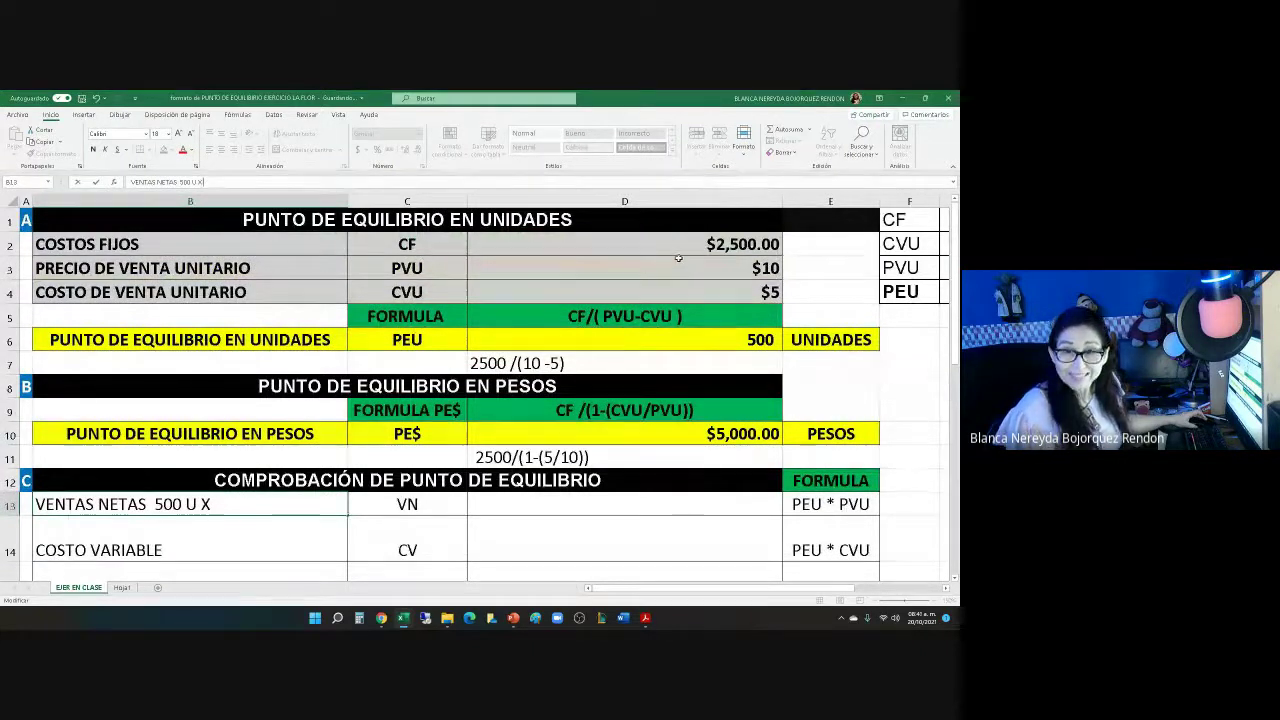
pyautogui.scroll(-1, 660, 262)
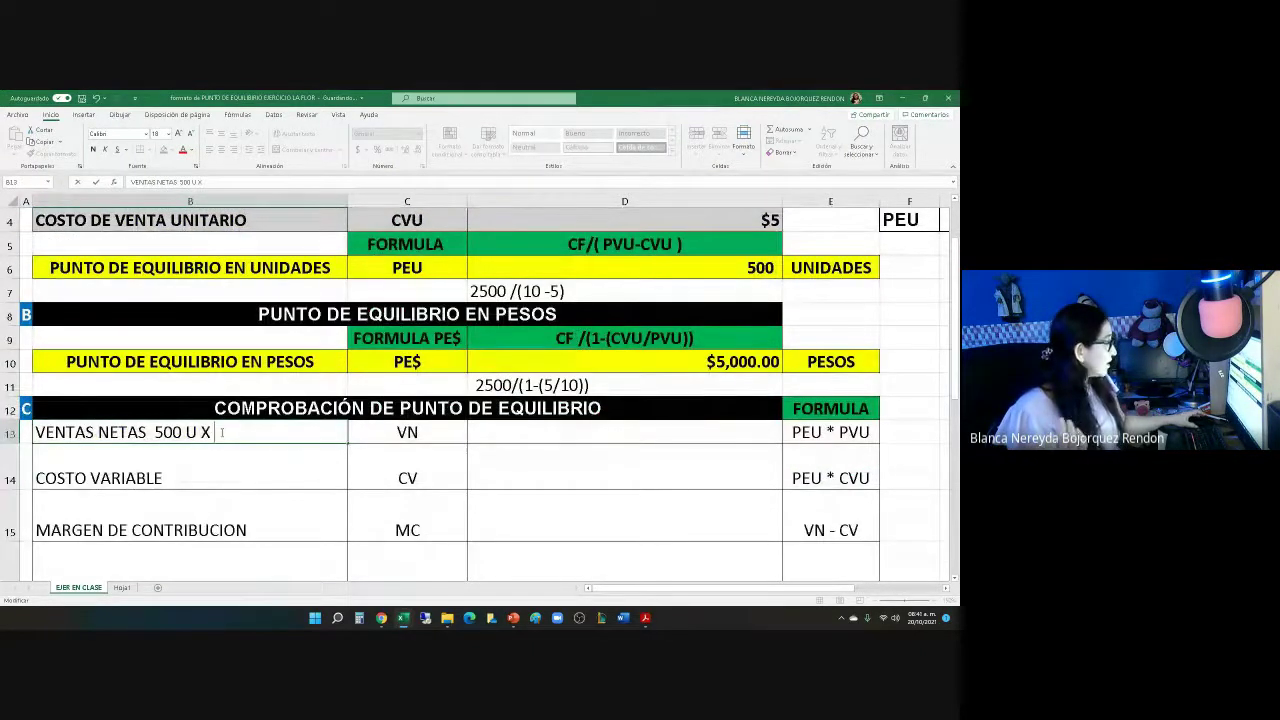
pyautogui.write('$10')
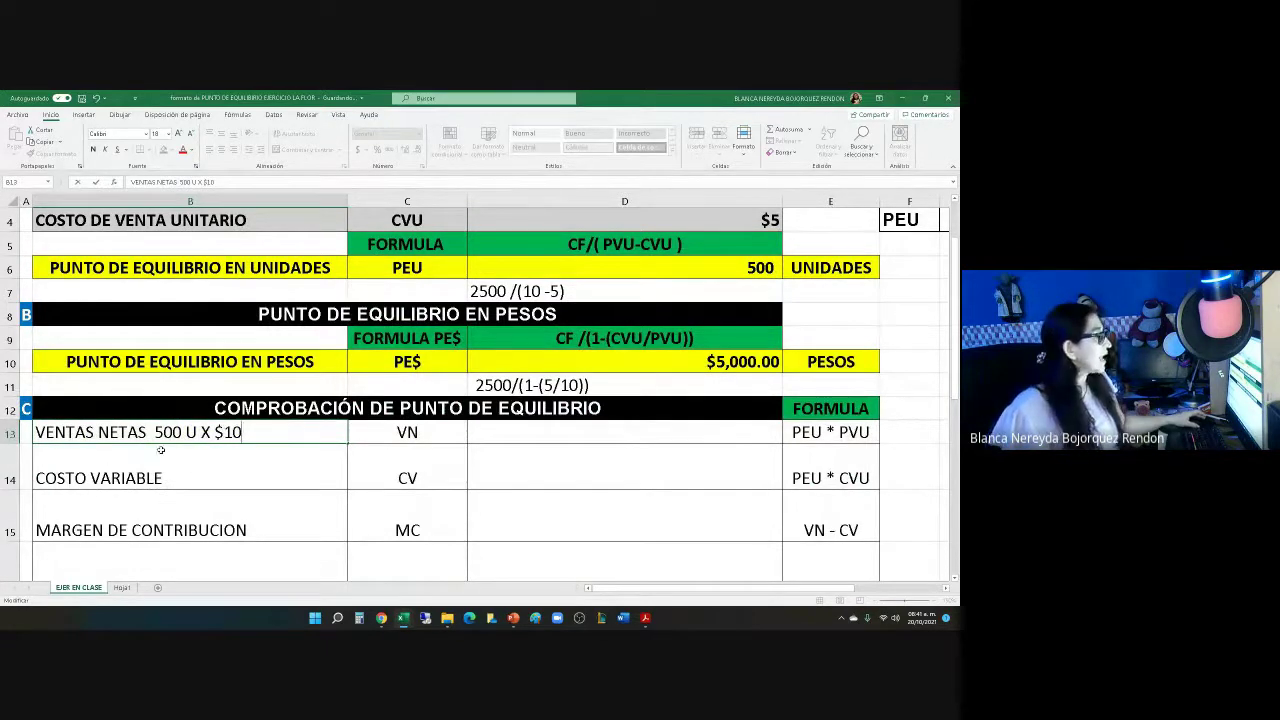
# Calculate net sales in cell D13 with the formula =D6*D3 and compare it with the break-even in pesos.
pyautogui.click(584, 432)
pyautogui.write('=')
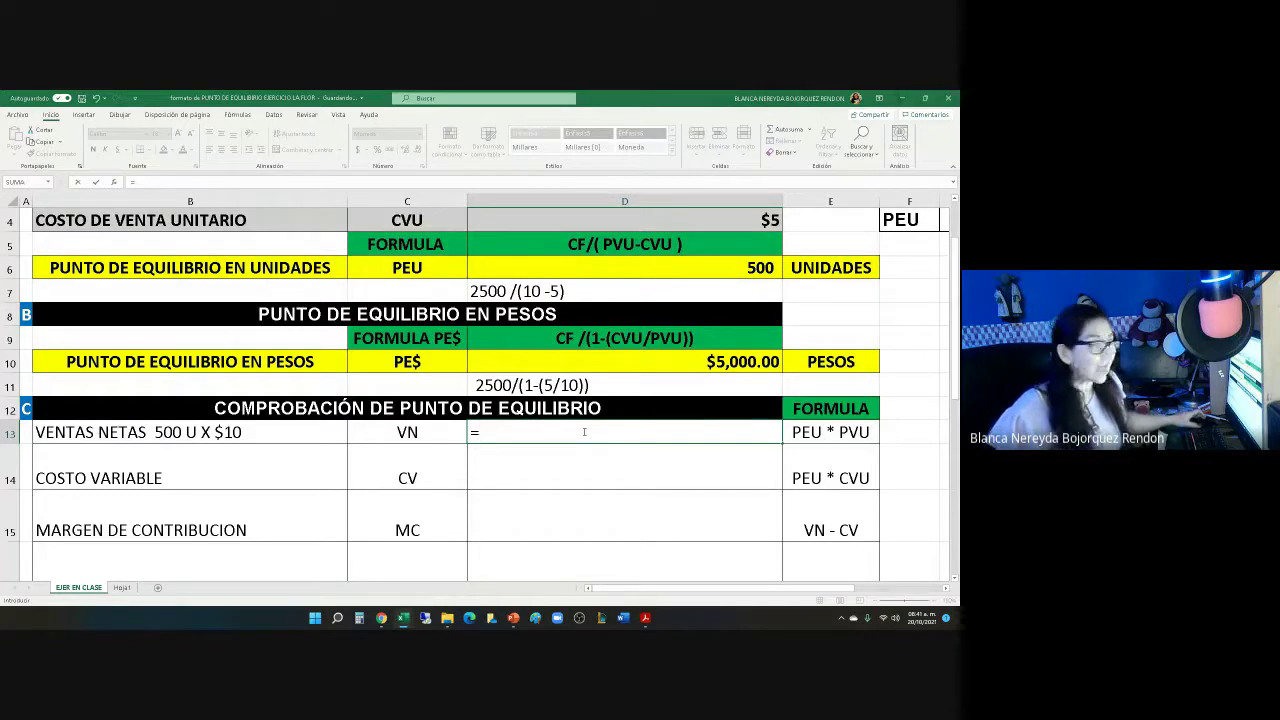
pyautogui.click(733, 268)
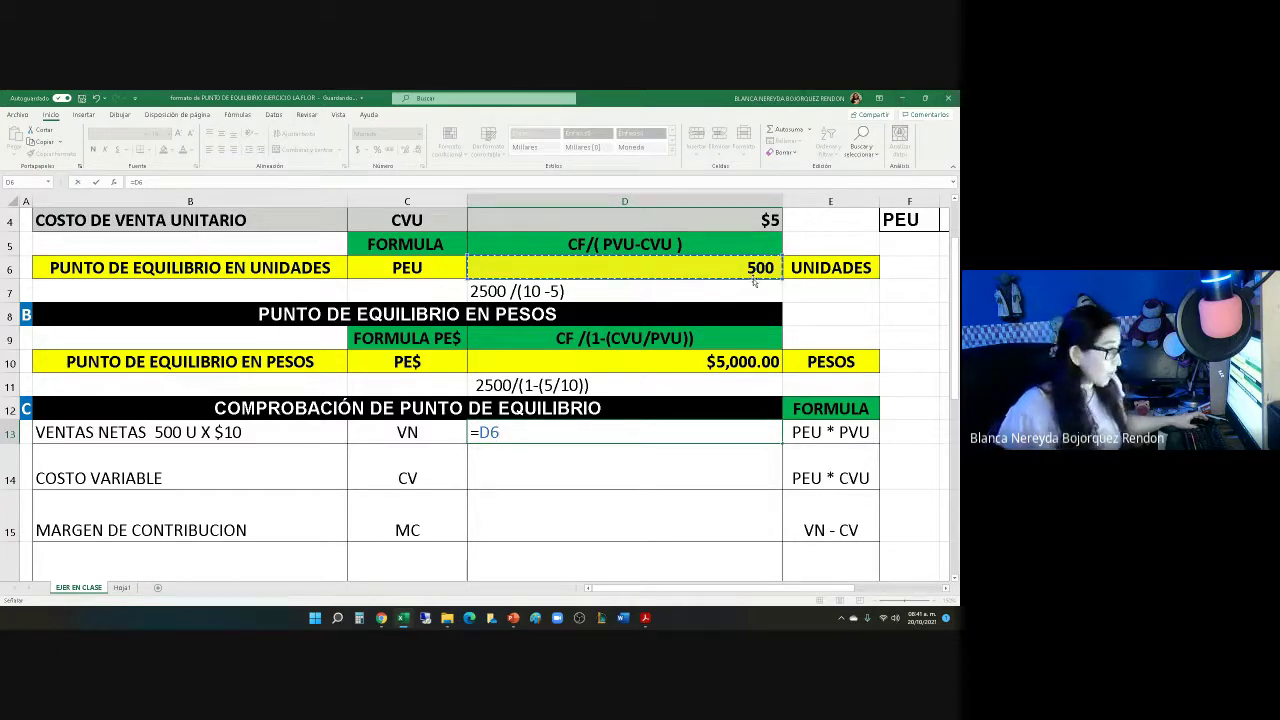
pyautogui.write('*')
pyautogui.scroll(1, 768, 272)
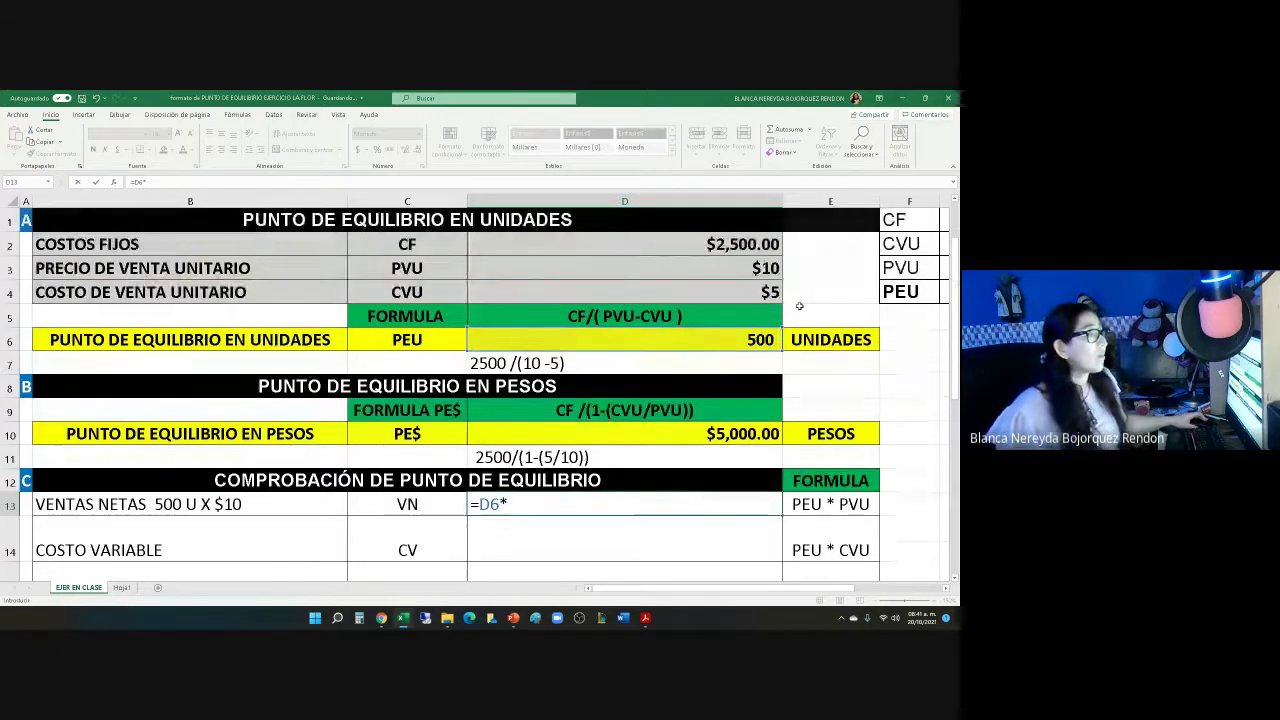
pyautogui.click(738, 266)
pyautogui.press('Return')
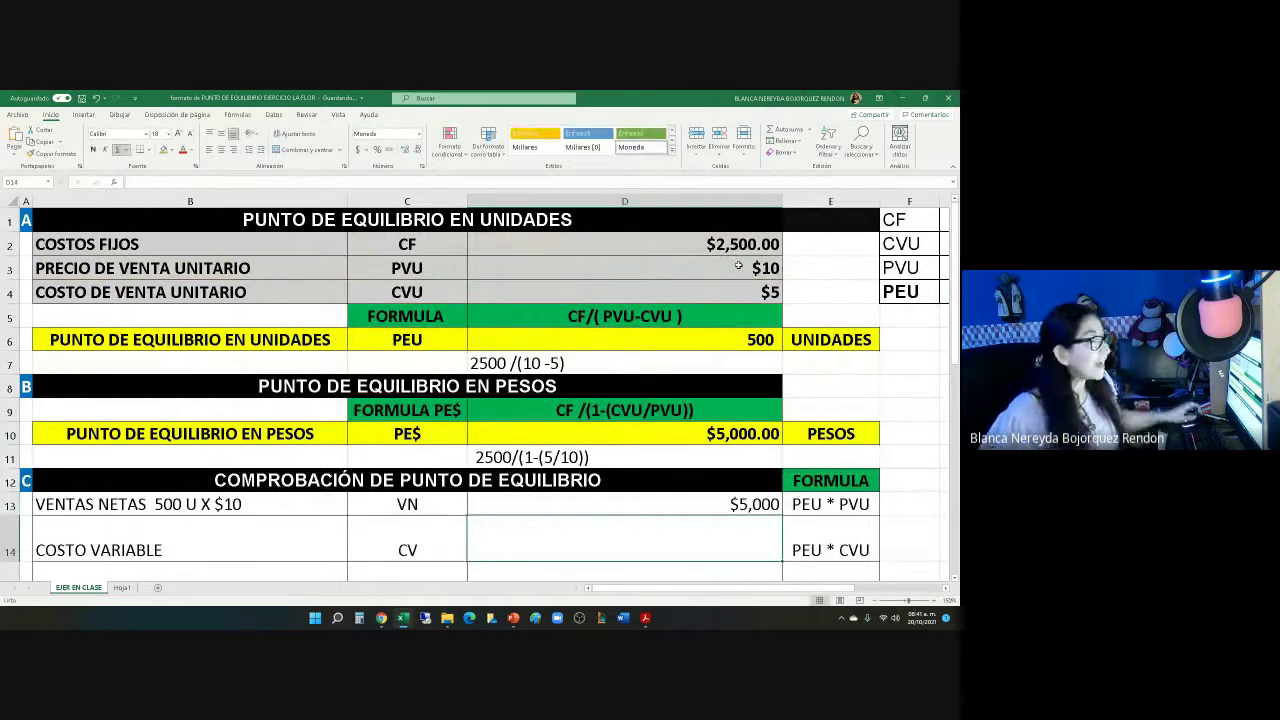
pyautogui.click(703, 508)
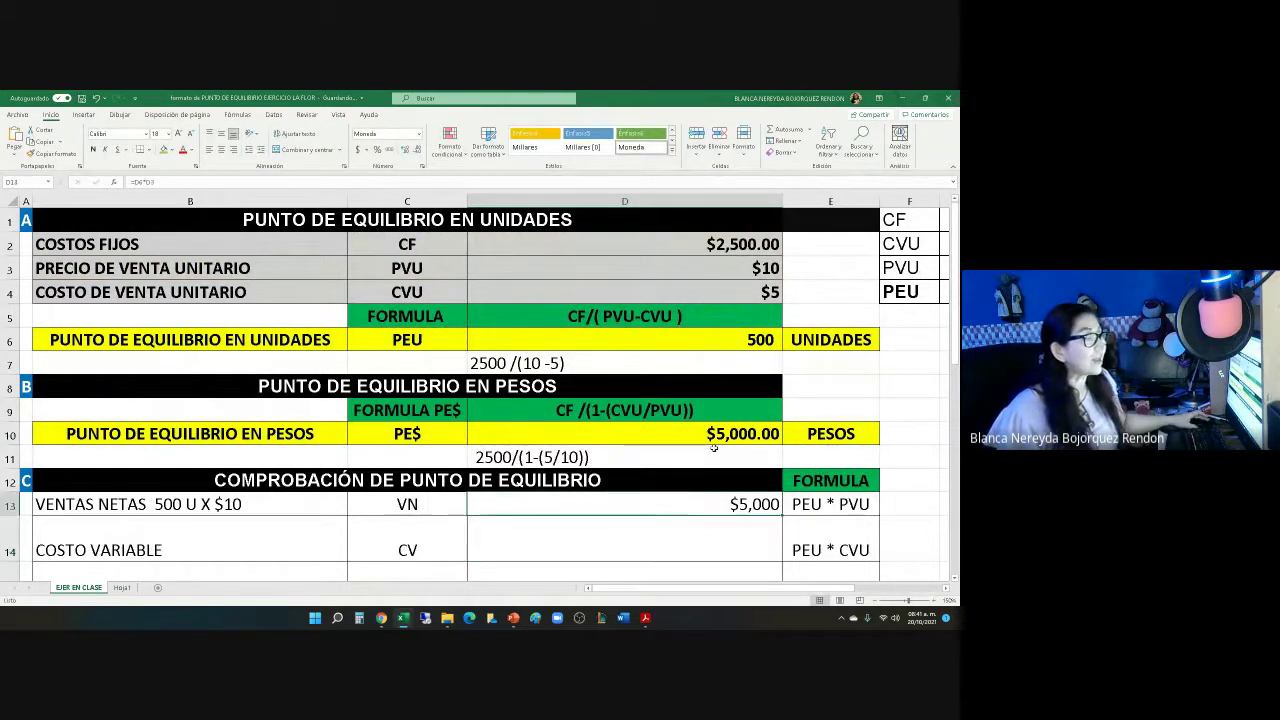
pyautogui.click(713, 441)
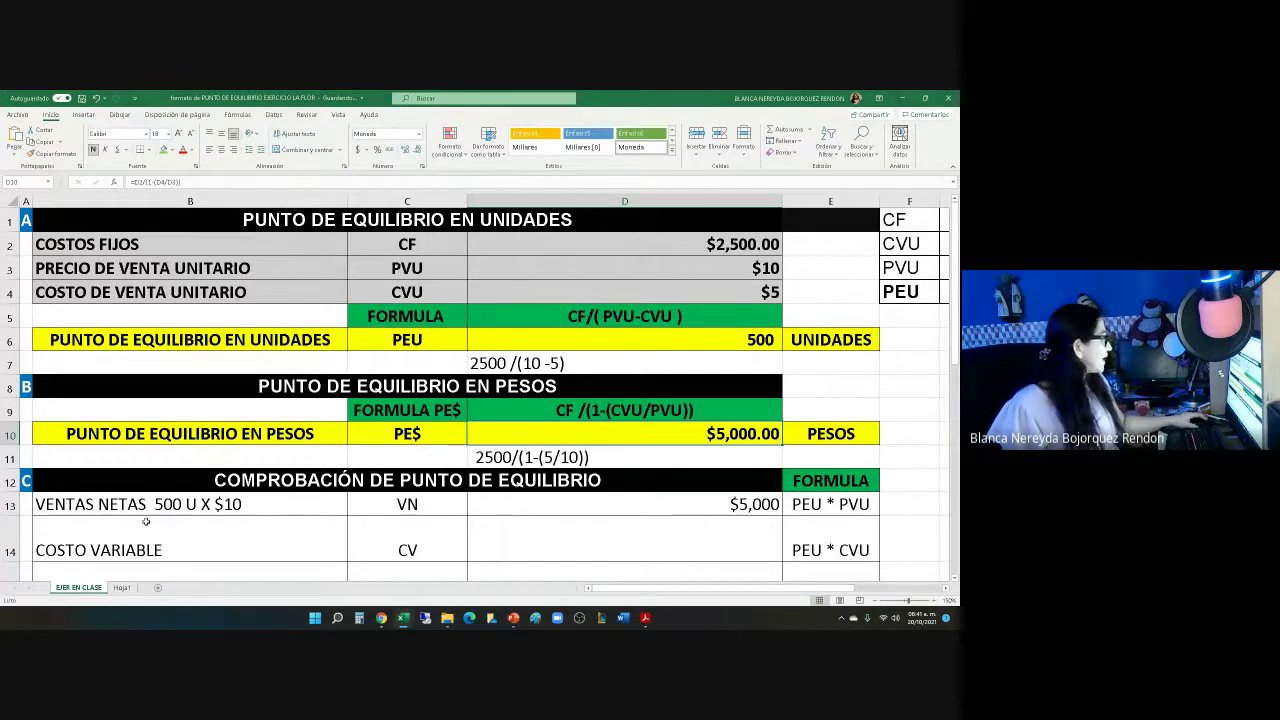
# Enter the sign (-) in cell A14 beside COSTO VARIABLE and widen column A to about four times its width.
pyautogui.scroll(-1, 103, 483)
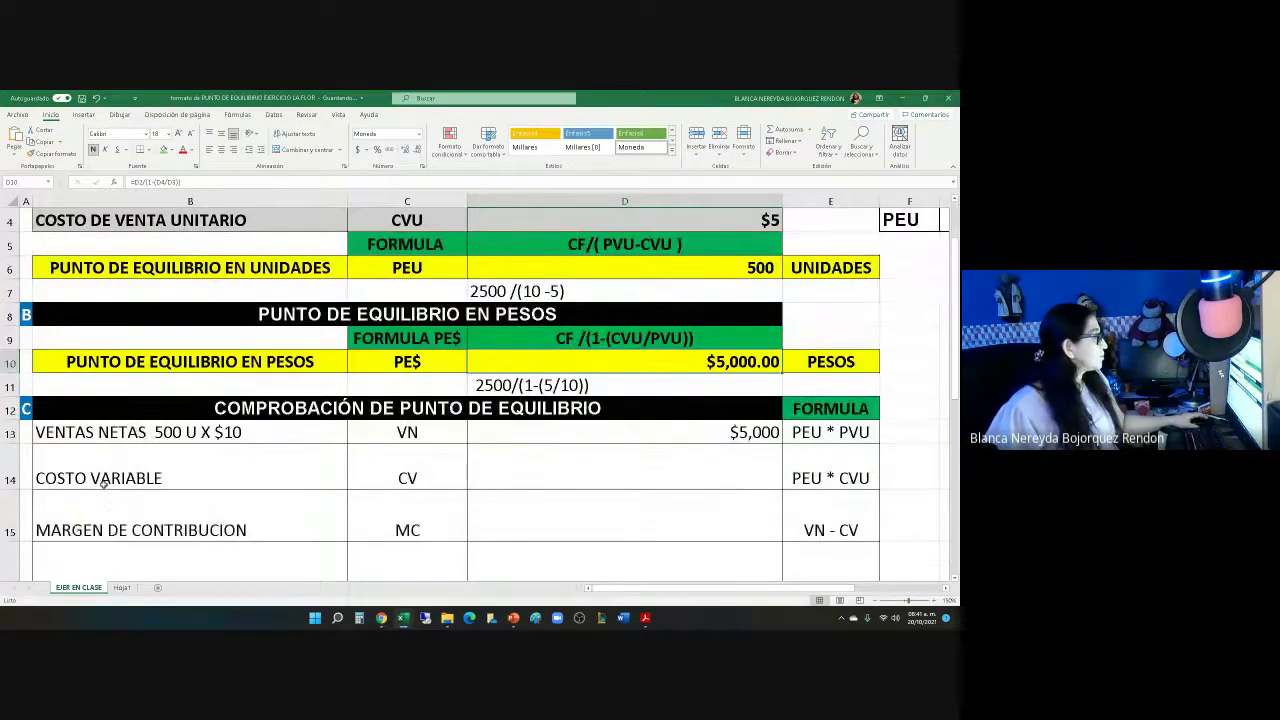
pyautogui.click(33, 467)
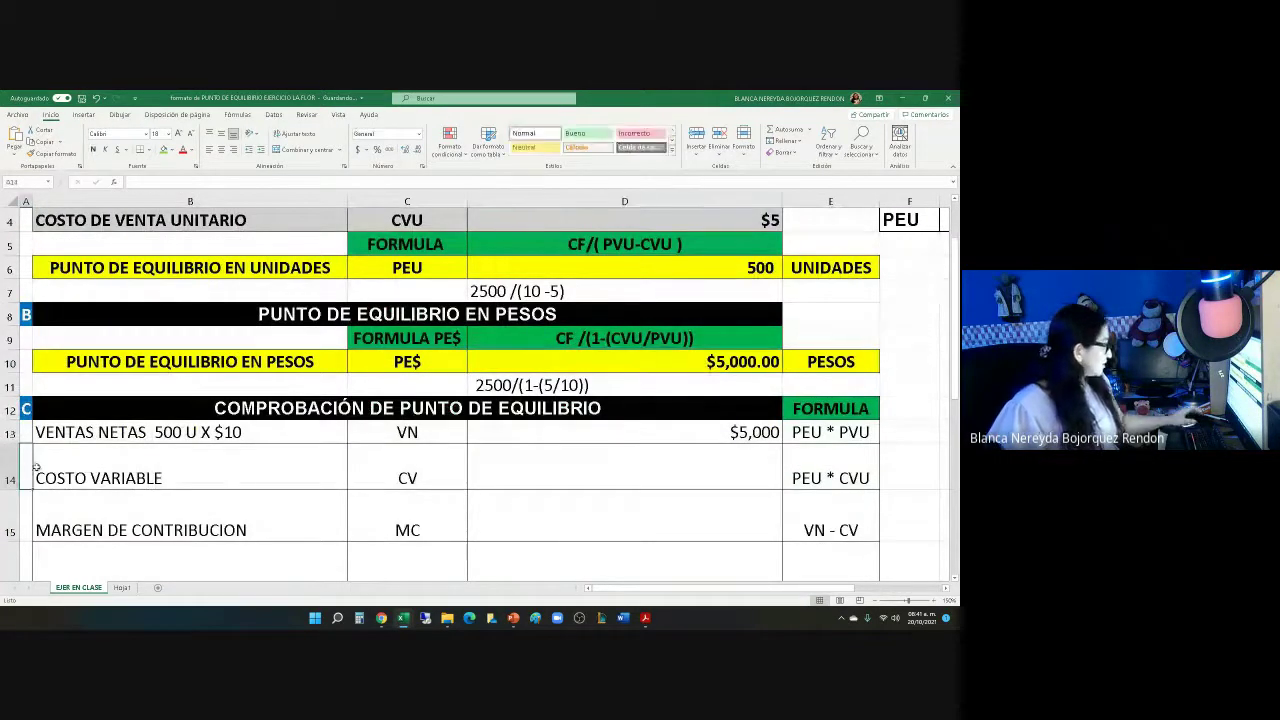
pyautogui.write('(')
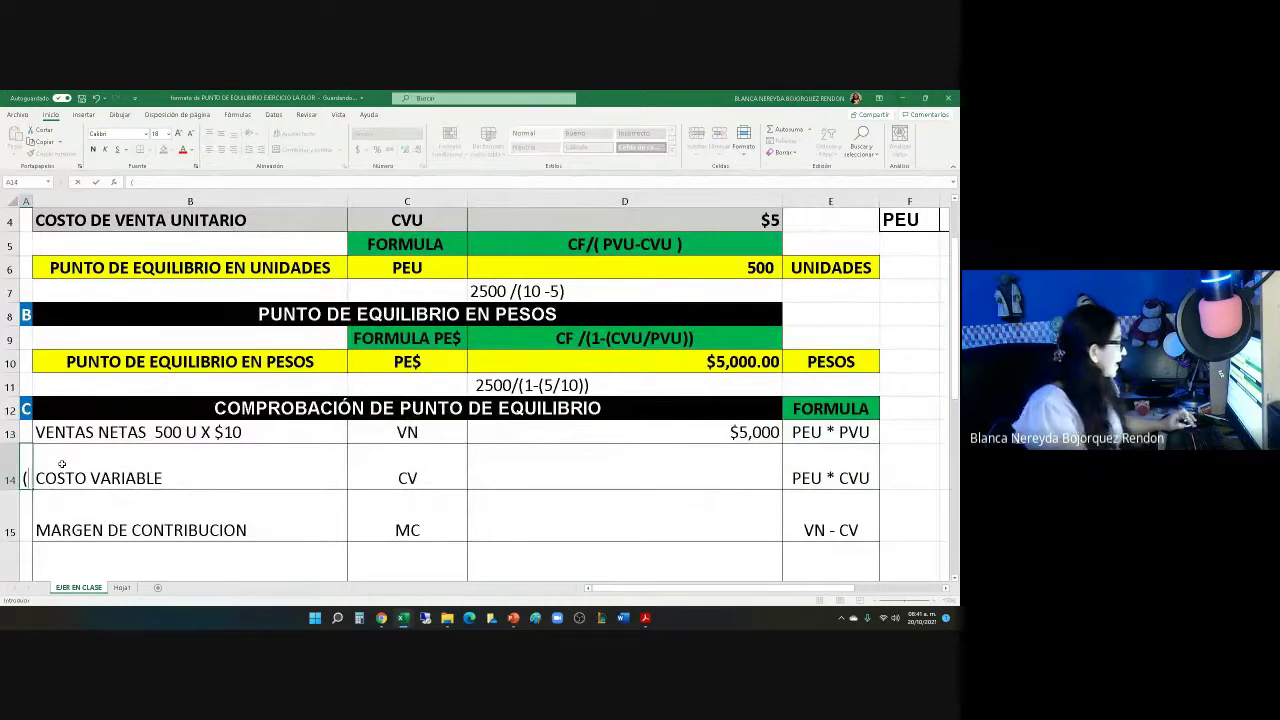
pyautogui.write('-')
pyautogui.click(76, 524)
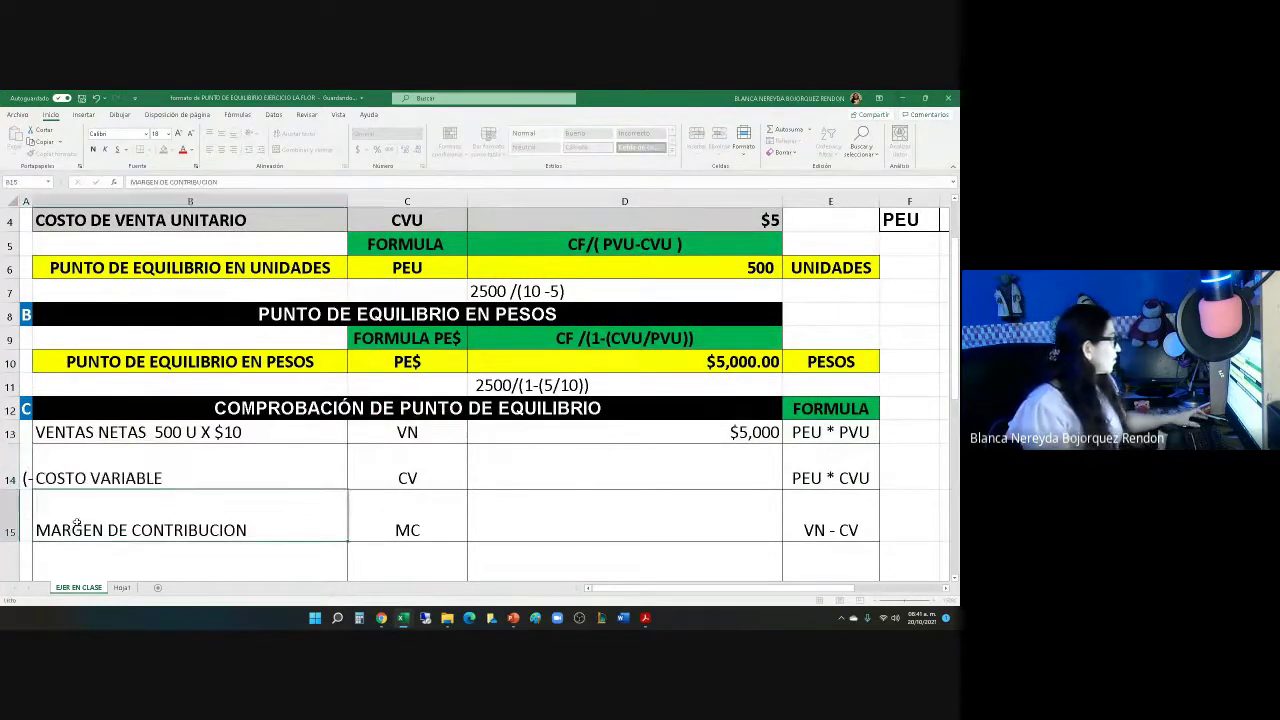
pyautogui.moveTo(32, 200); pyautogui.dragTo(72, 200)
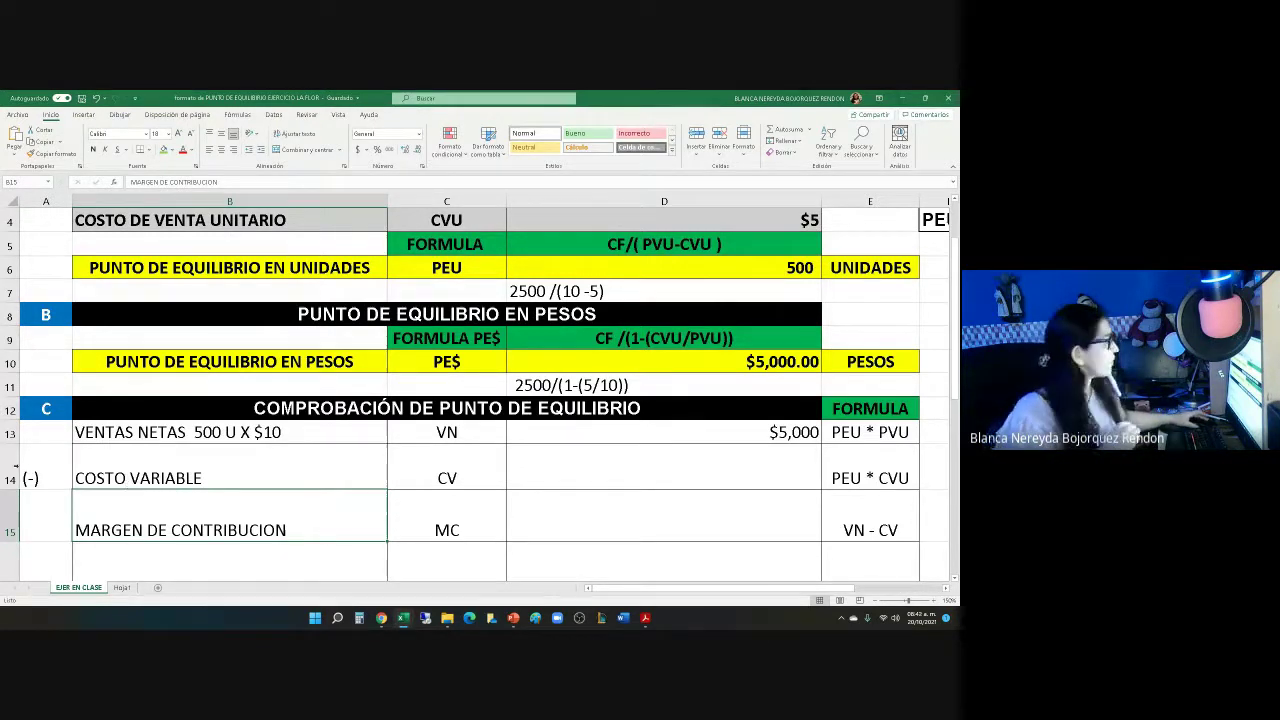
# Append the substitution 500 U X $ 5 to the COSTO VARIABLE label in cell B14.
pyautogui.click(131, 481)
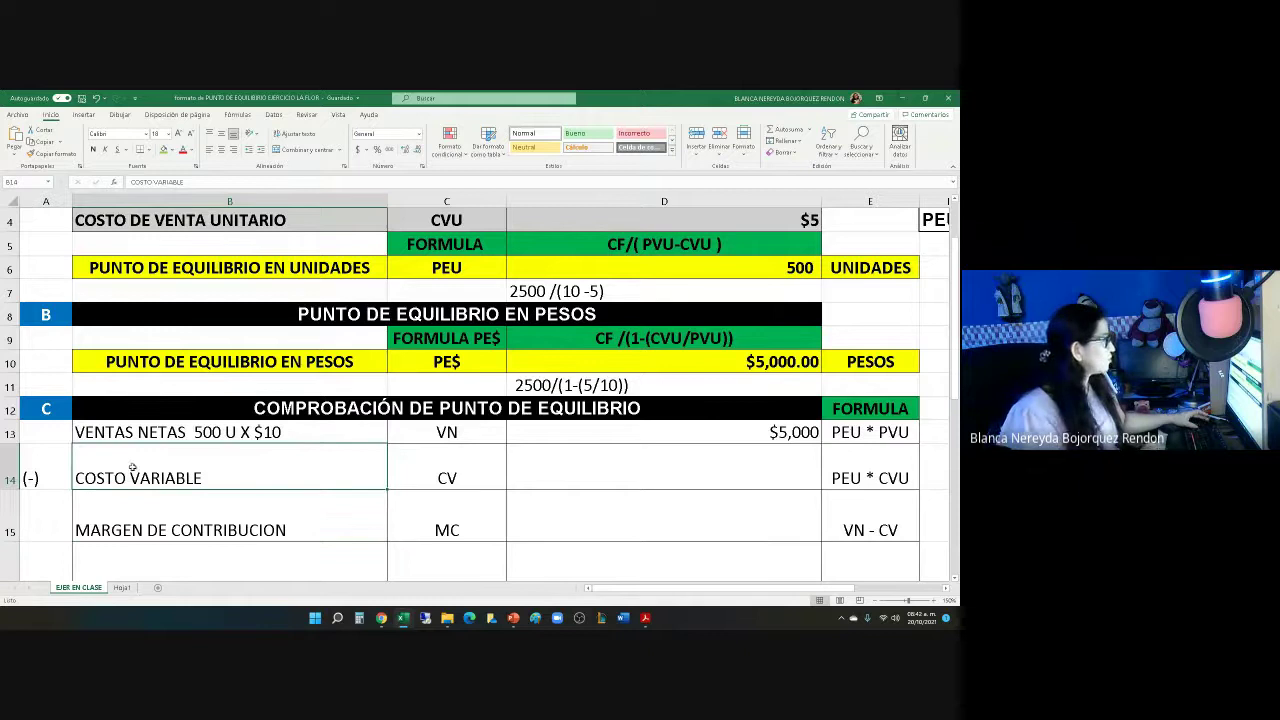
pyautogui.click(207, 180)
pyautogui.write('500')
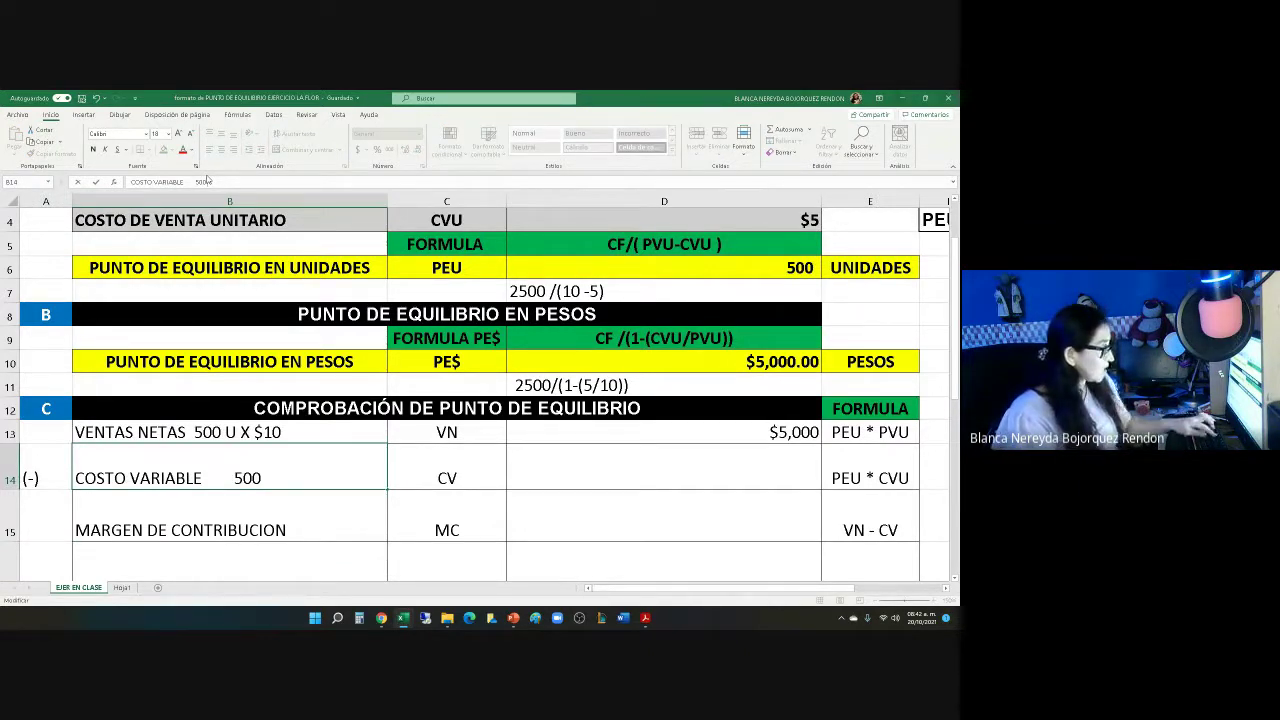
pyautogui.write(' U X')
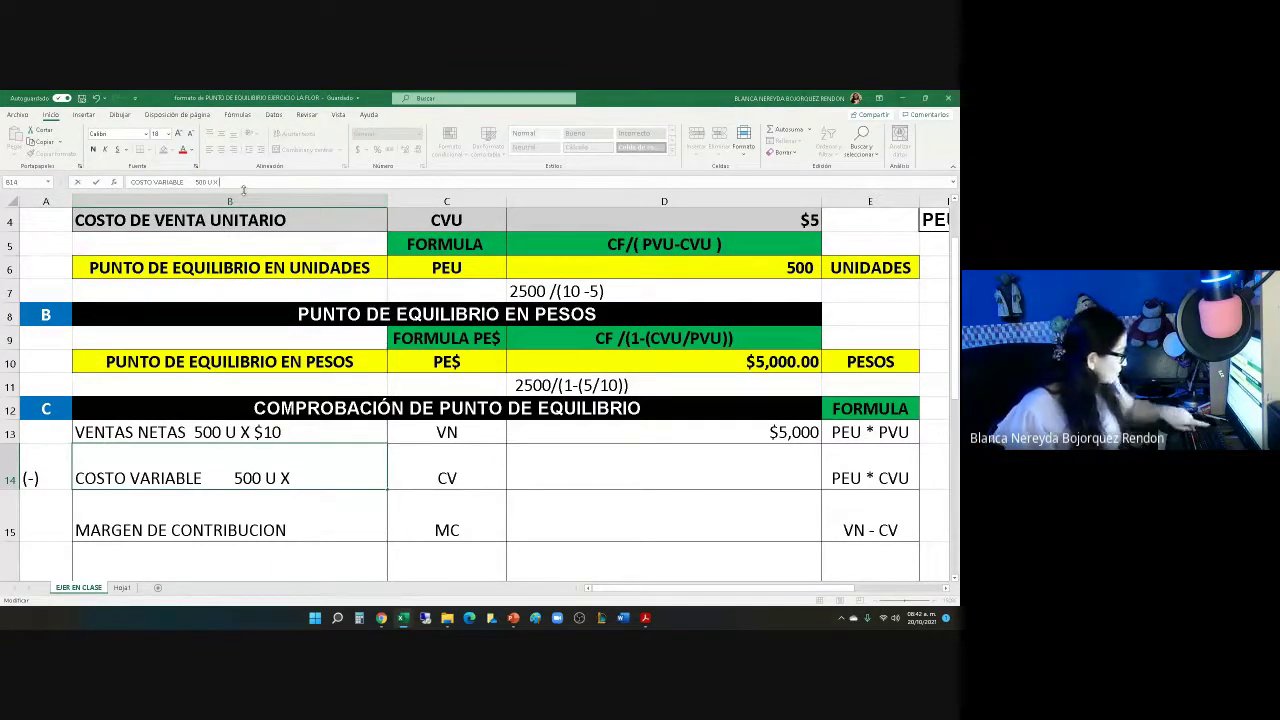
pyautogui.write('$')
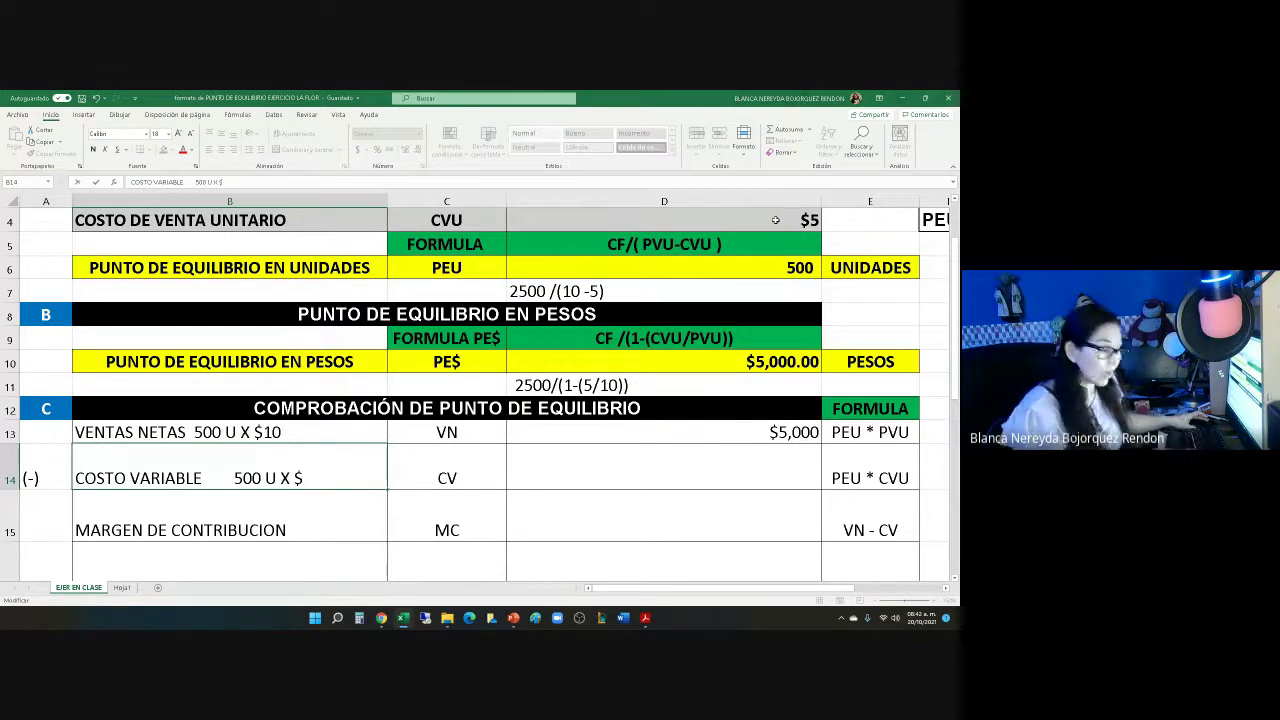
pyautogui.write(' 5')
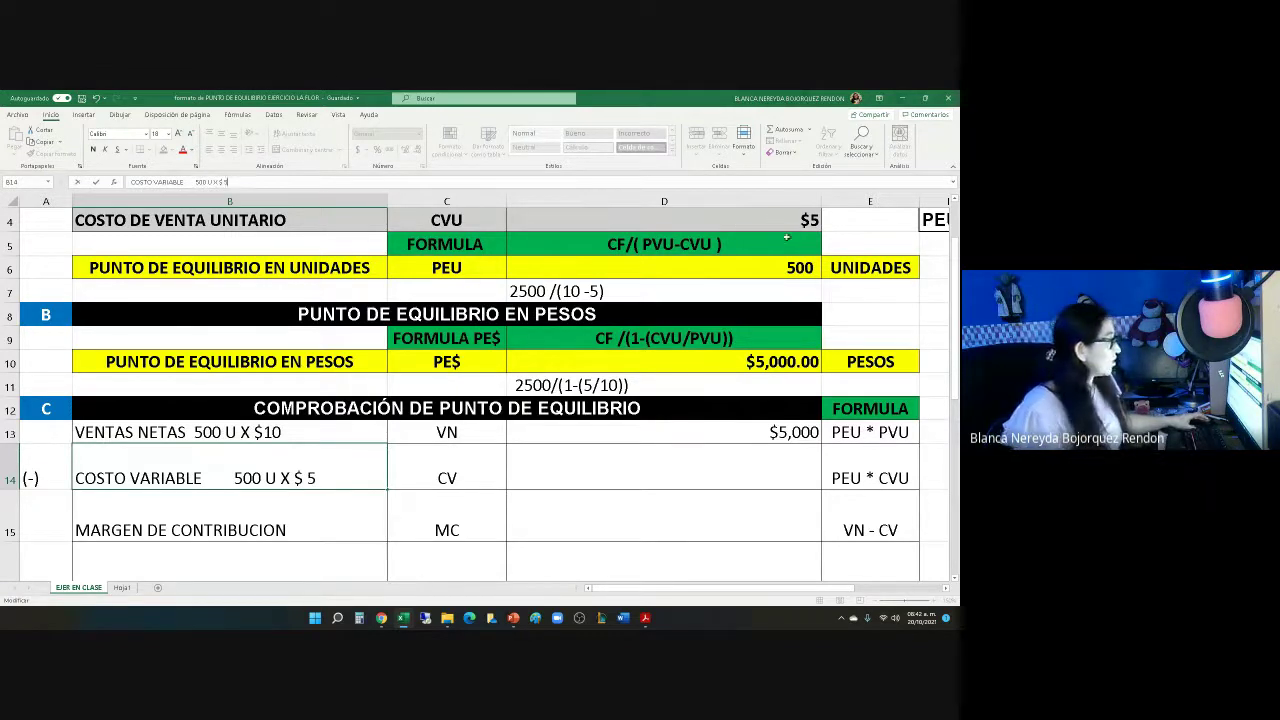
# Calculate the variable cost in cell D14 with the formula =D6*D4.
pyautogui.click(774, 472)
pyautogui.write('=')
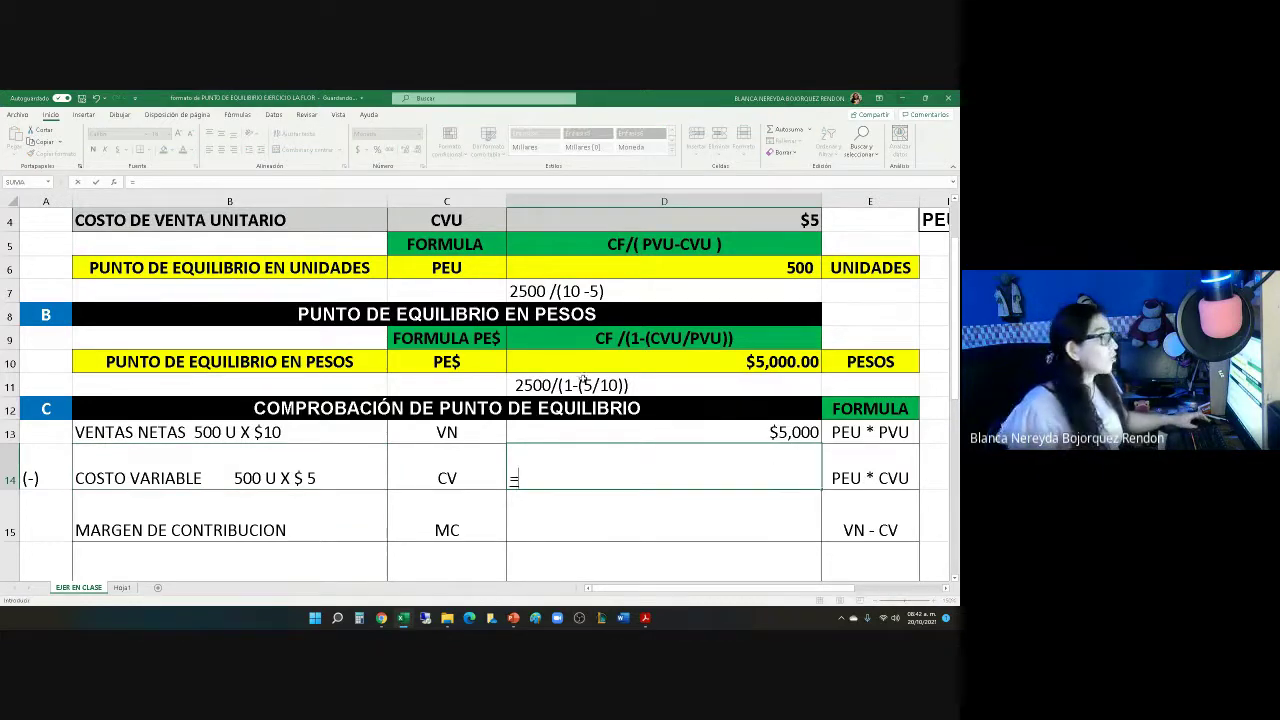
pyautogui.click(745, 267)
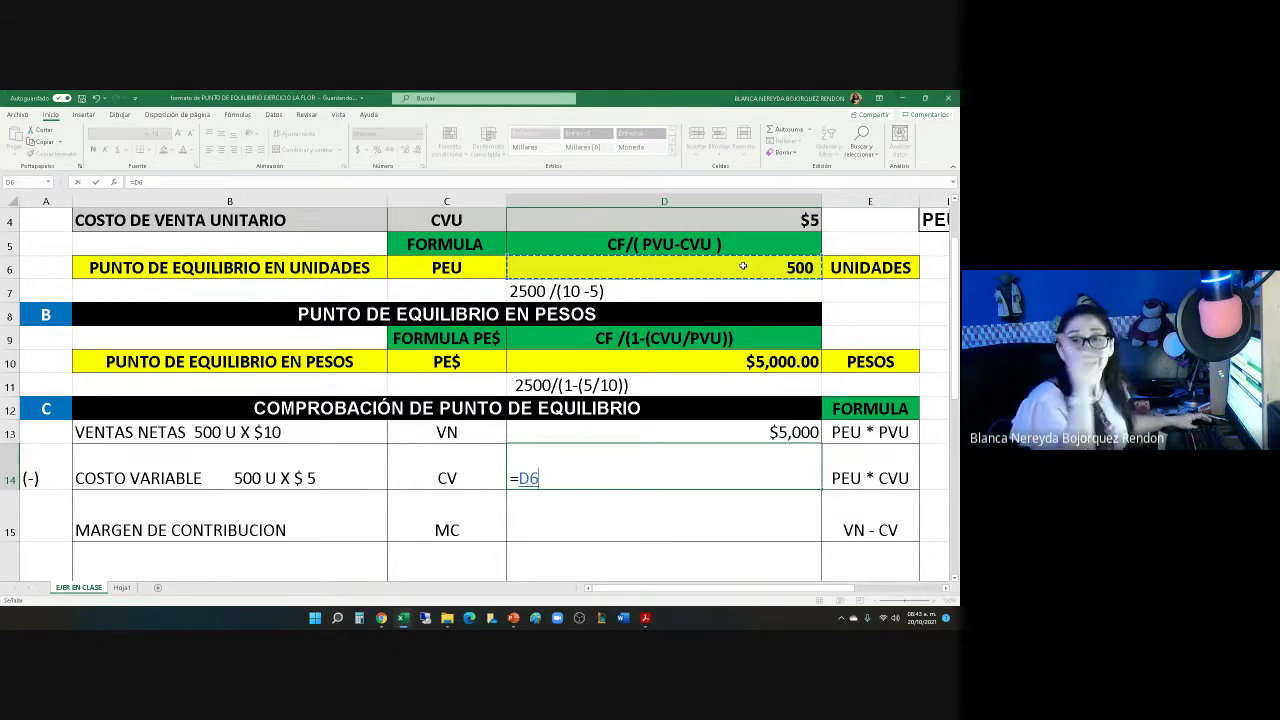
pyautogui.write('*')
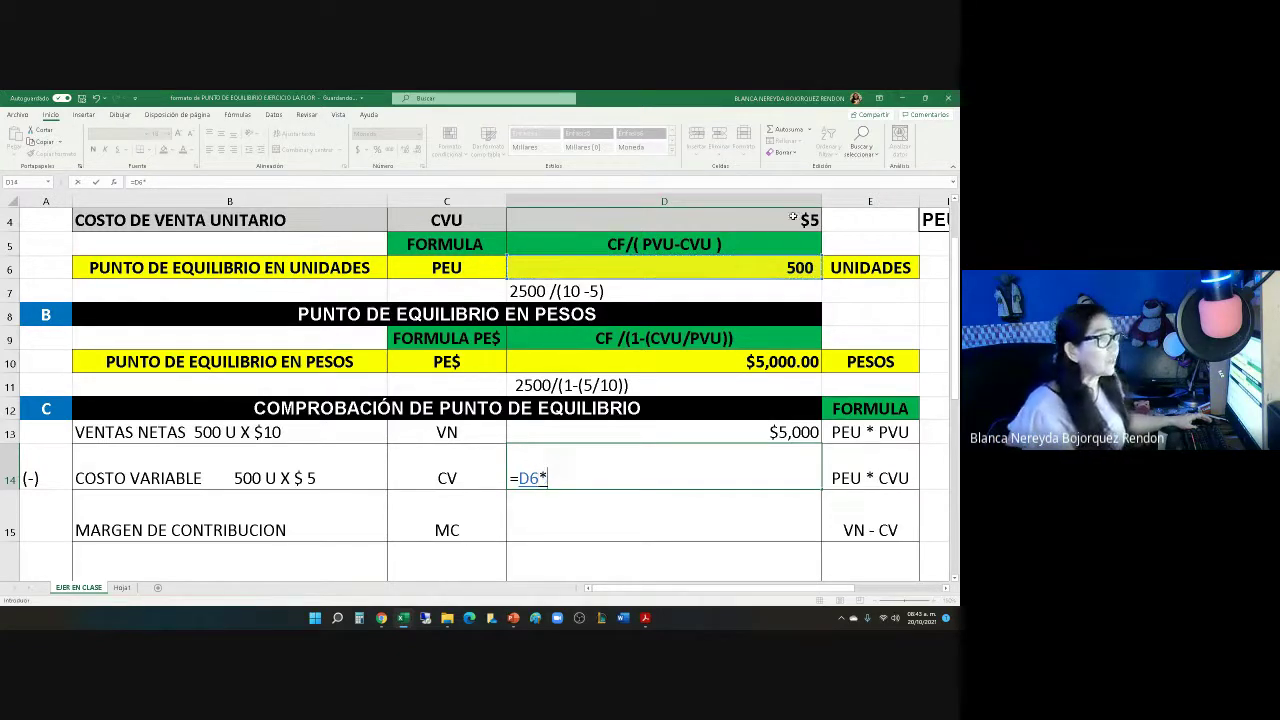
pyautogui.click(772, 226)
pyautogui.press('Return')
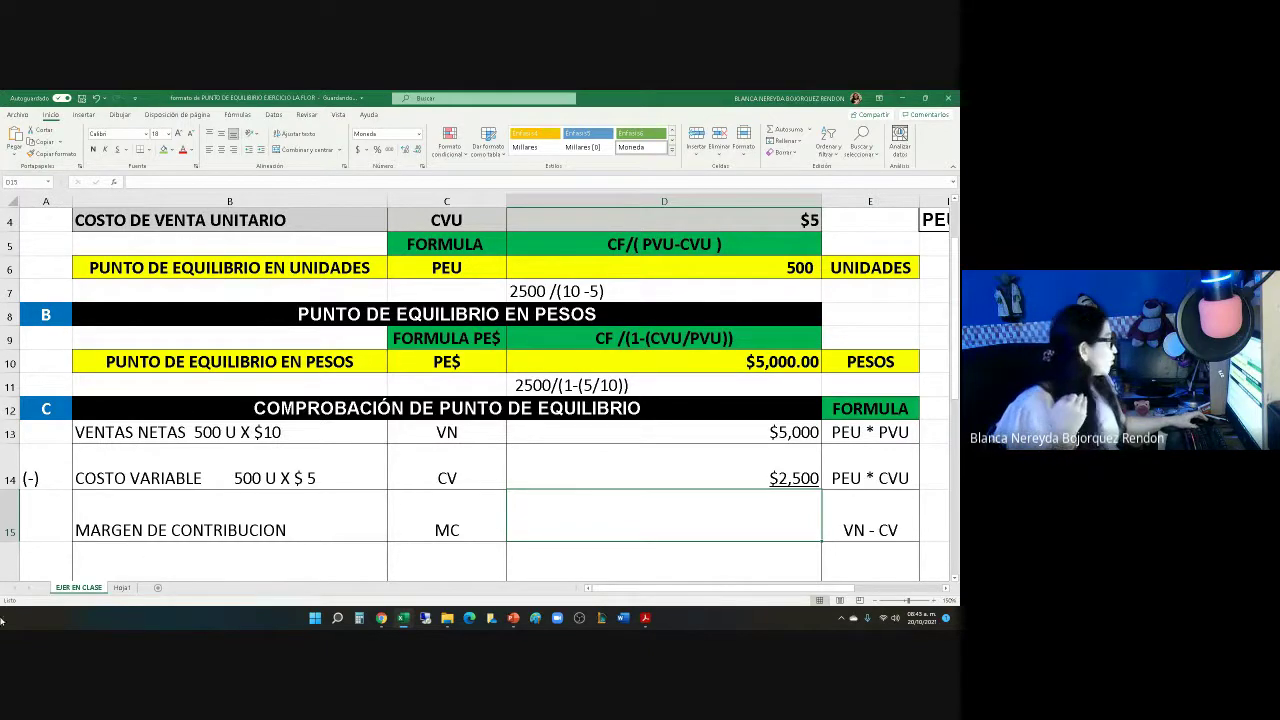
# Enter the sign (=) in cell A15 and append = UTILIDAD BRUTA to the MARGEN DE CONTRIBUCION label in B15.
pyautogui.click(53, 528)
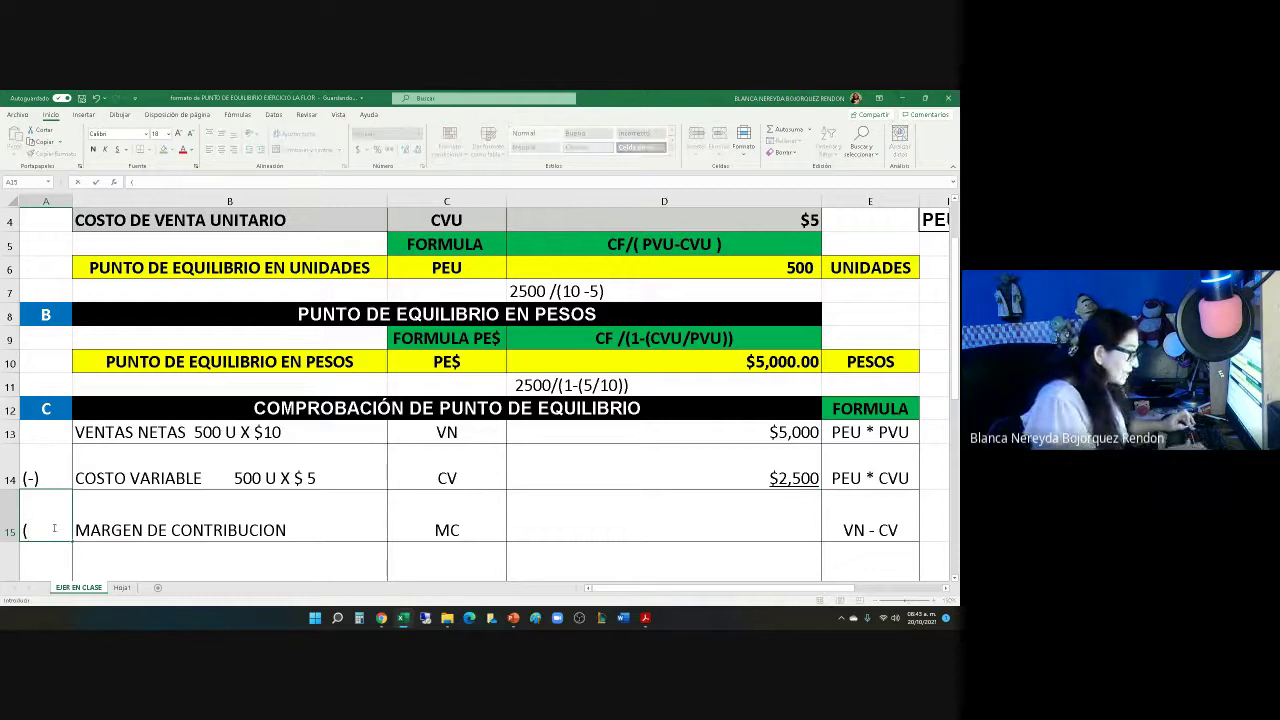
pyautogui.write('=)')
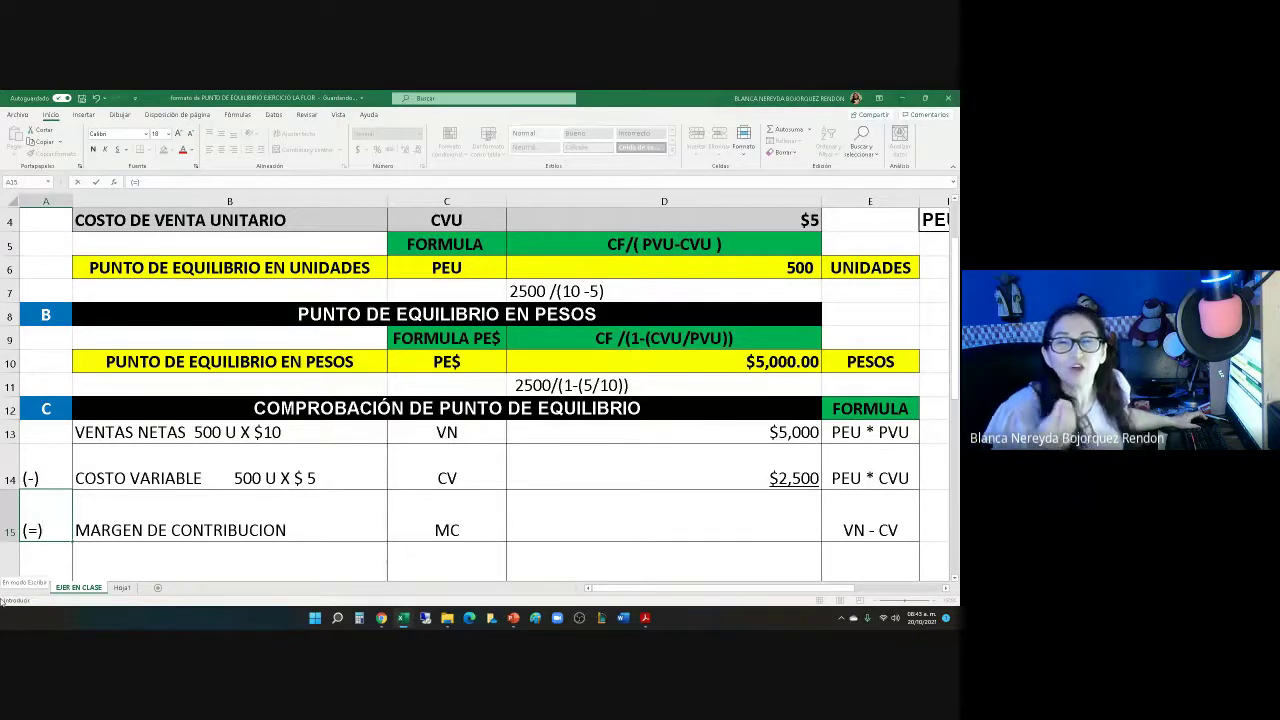
pyautogui.click(92, 529)
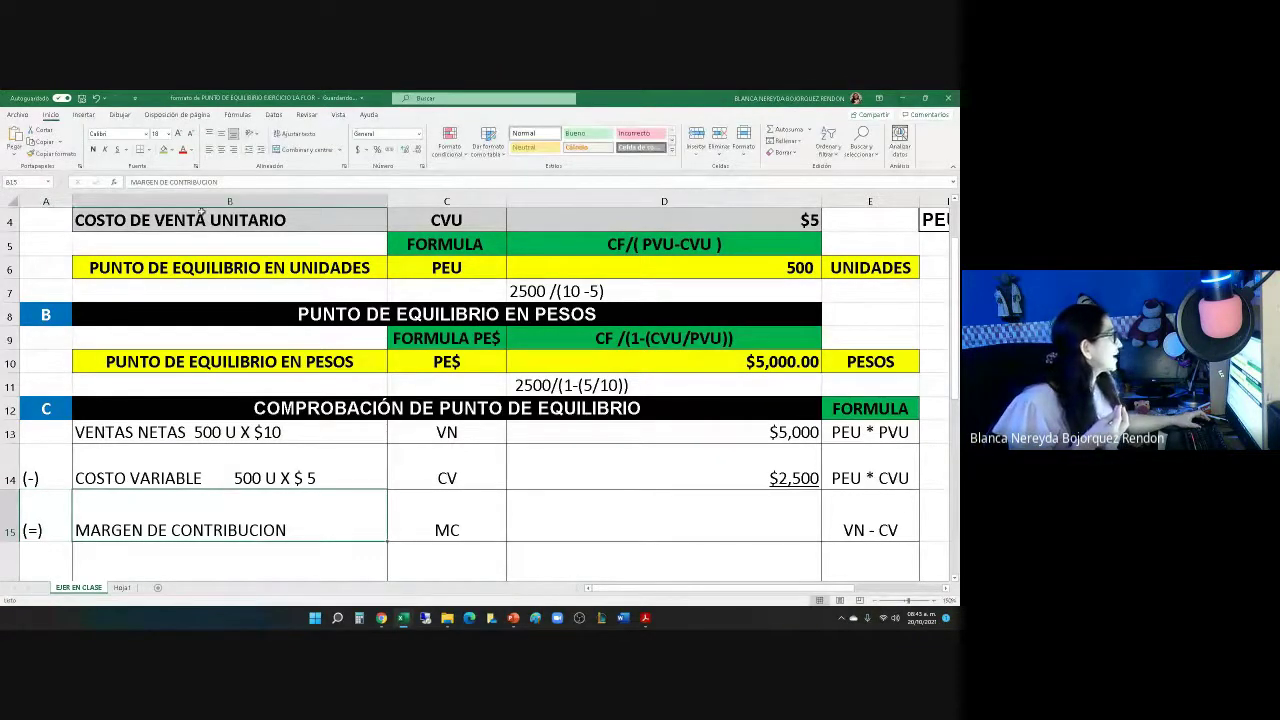
pyautogui.click(232, 183)
pyautogui.write('=')
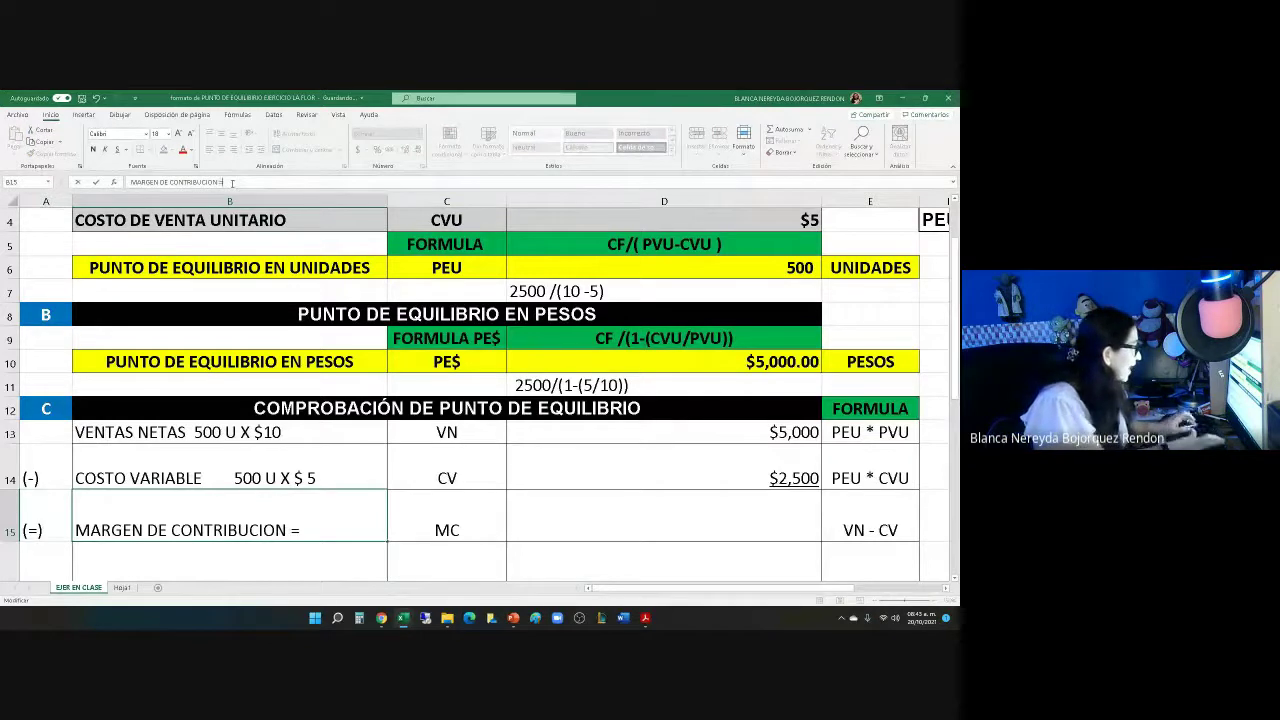
pyautogui.write(' UTILIDAD')
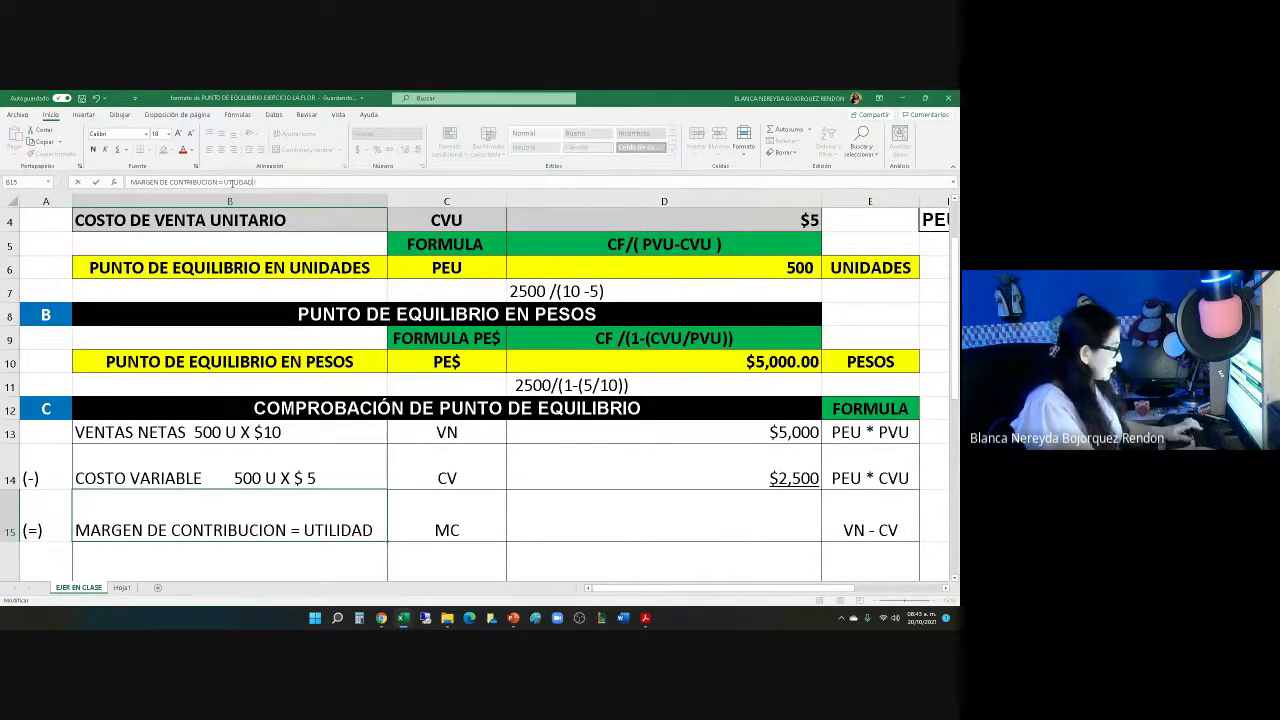
pyautogui.write(' BRUTA')
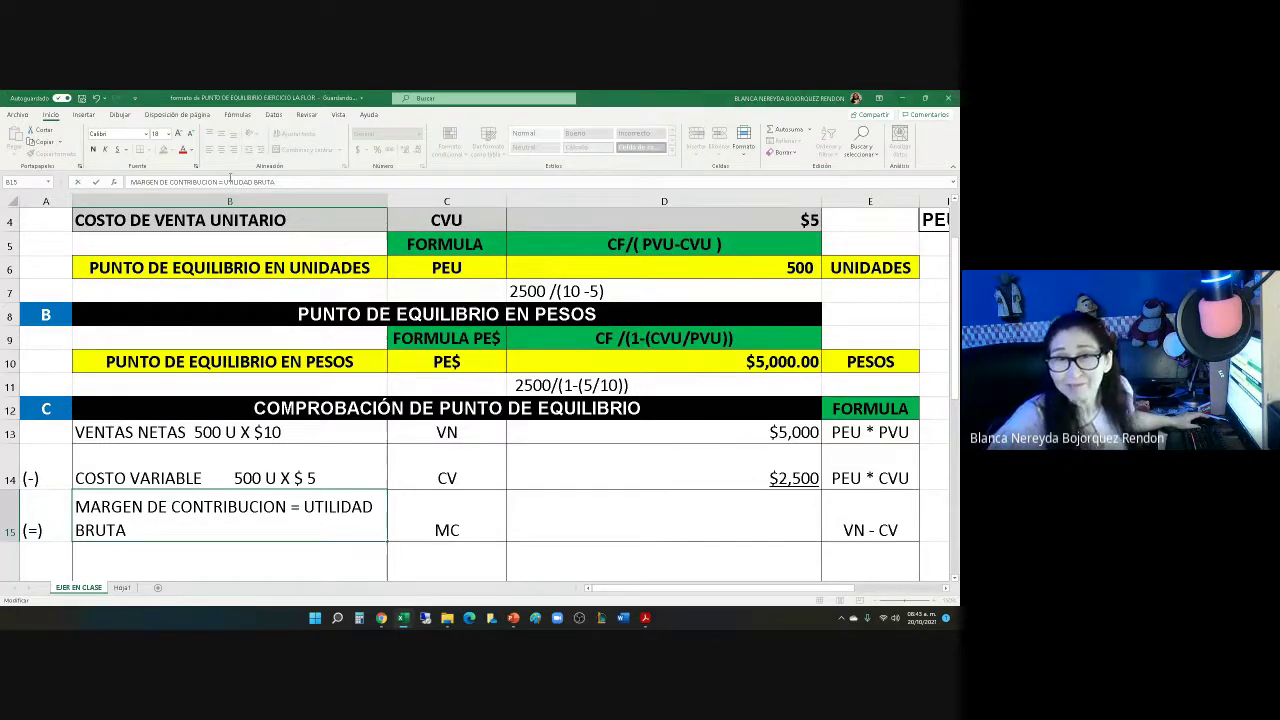
pyautogui.click(749, 522)
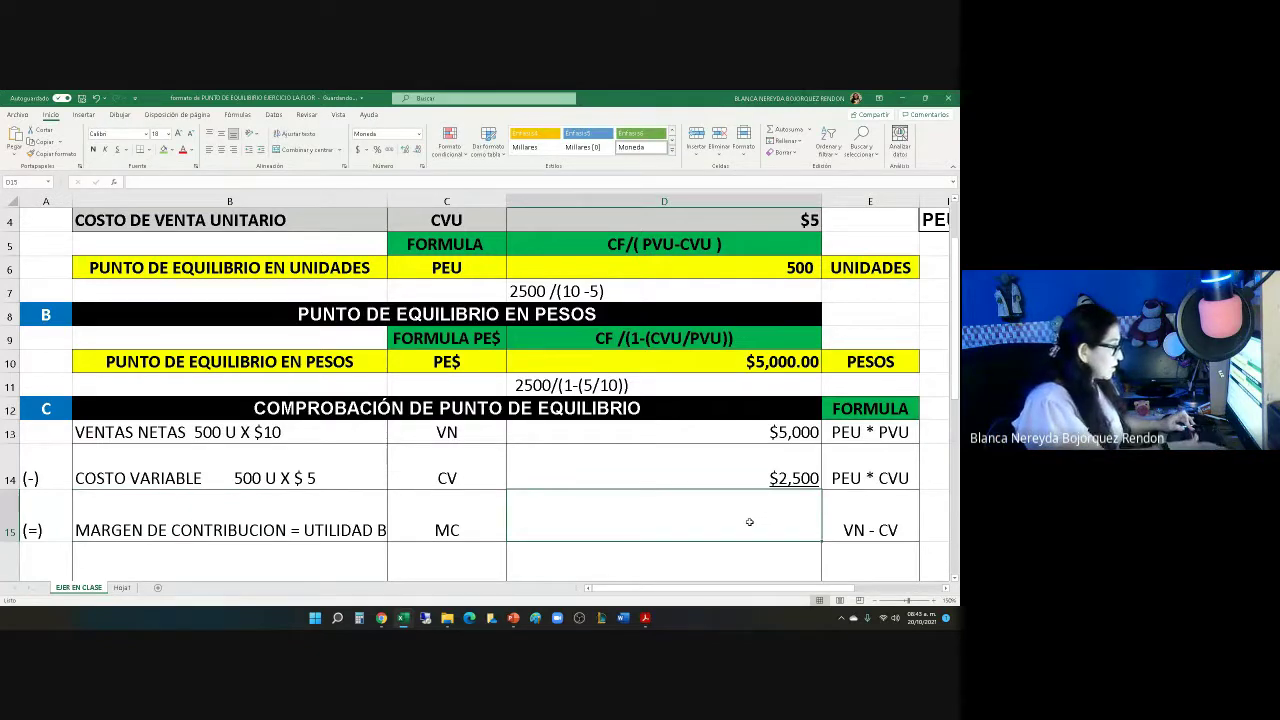
# Calculate the contribution margin in cell D15 with the formula =D13-D14.
pyautogui.write('=')
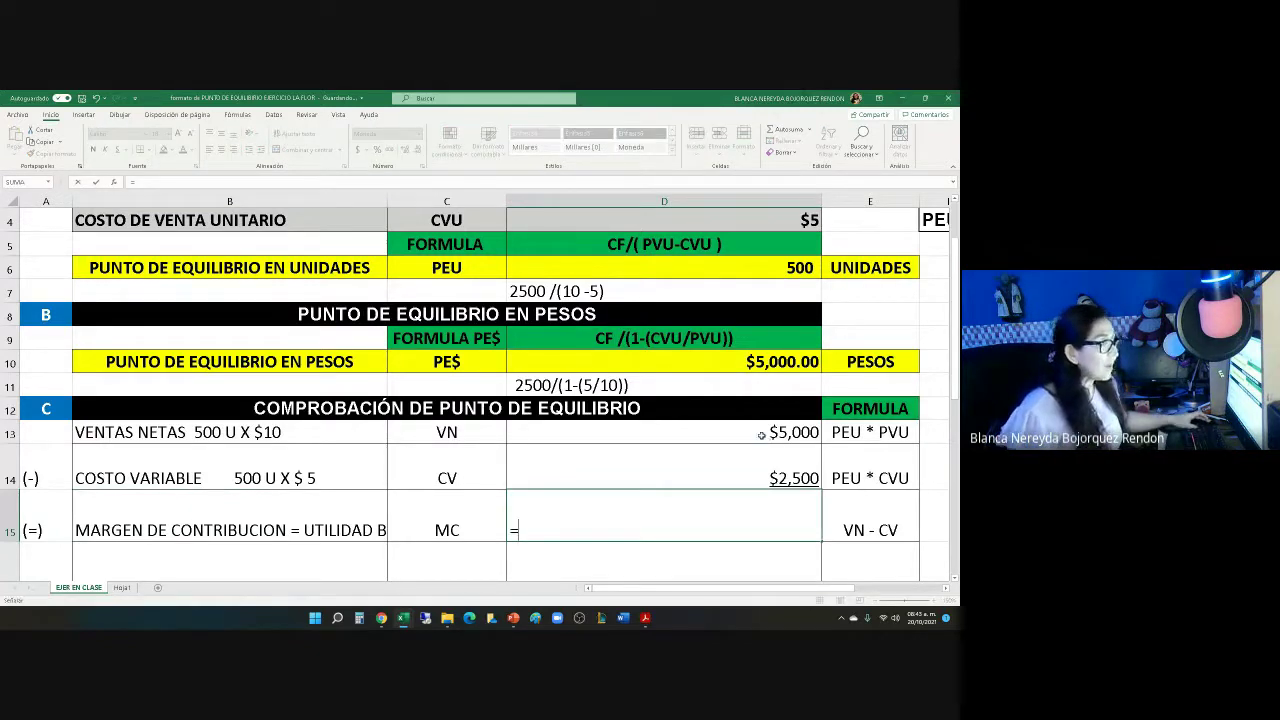
pyautogui.click(761, 434)
pyautogui.write('-')
pyautogui.click(737, 475)
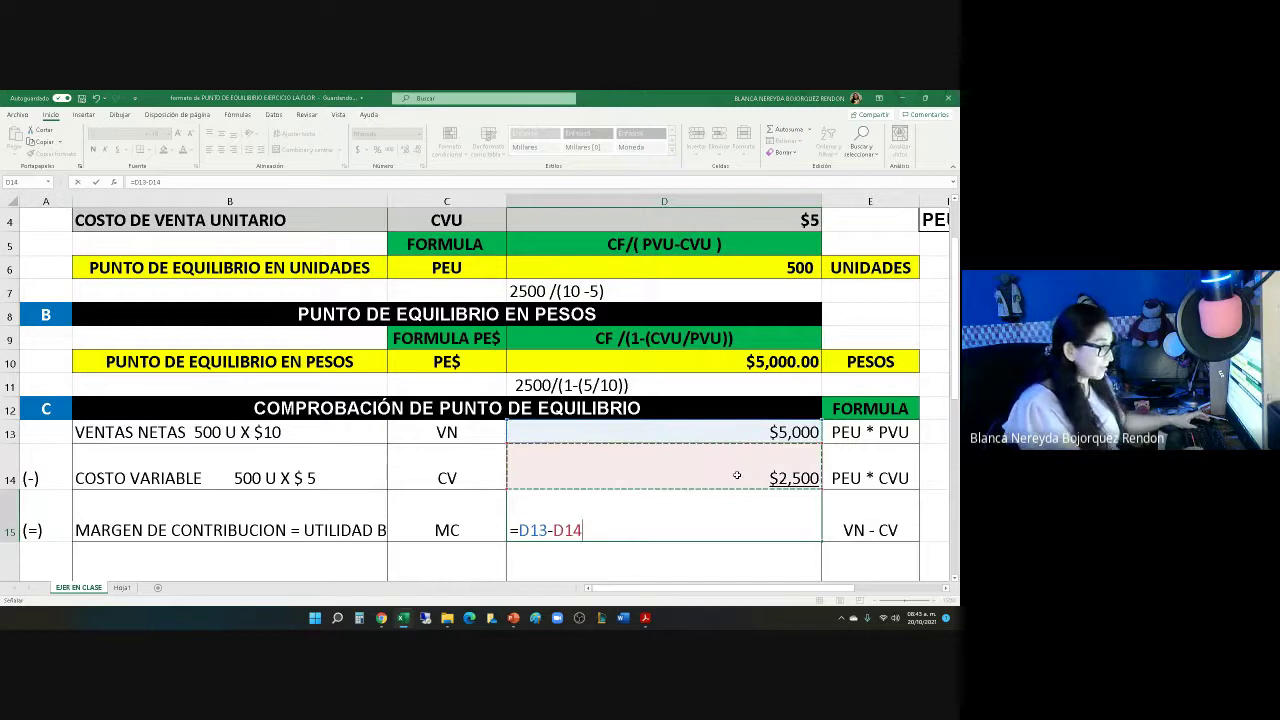
pyautogui.press('Return')
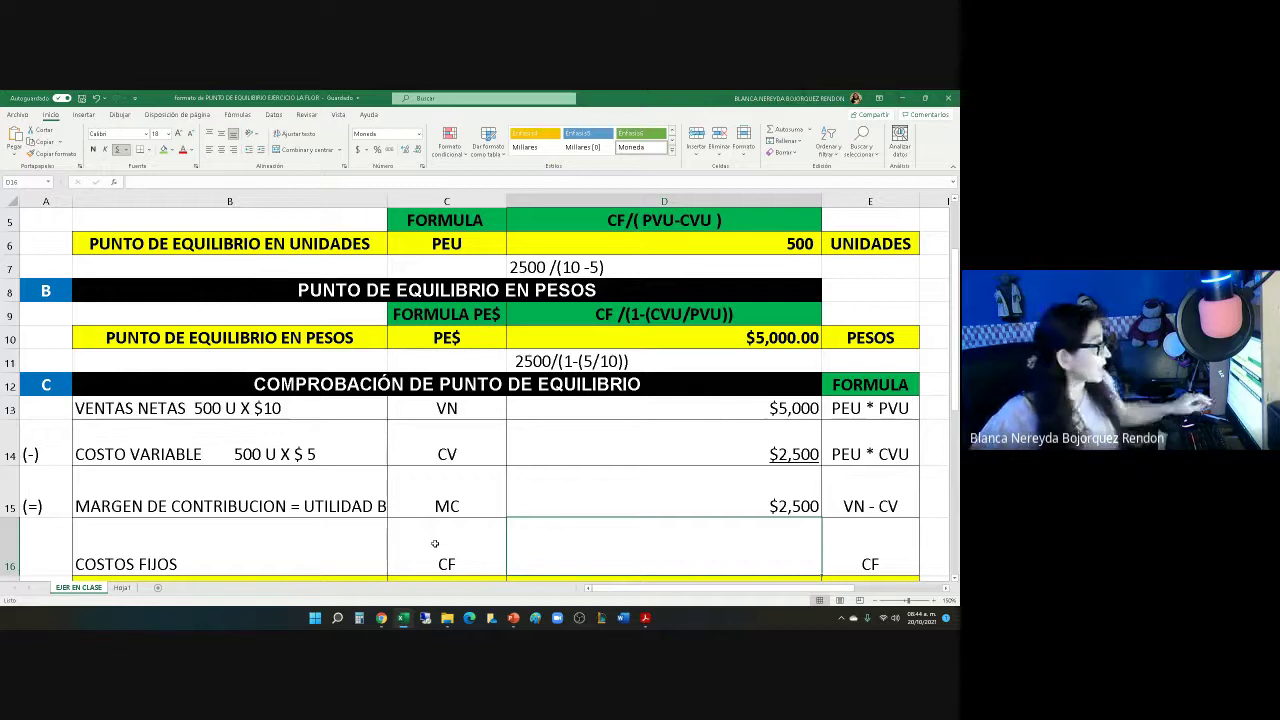
# Enter the sign (-) in cell A16 beside COSTOS FIJOS.
pyautogui.scroll(2, 435, 543)
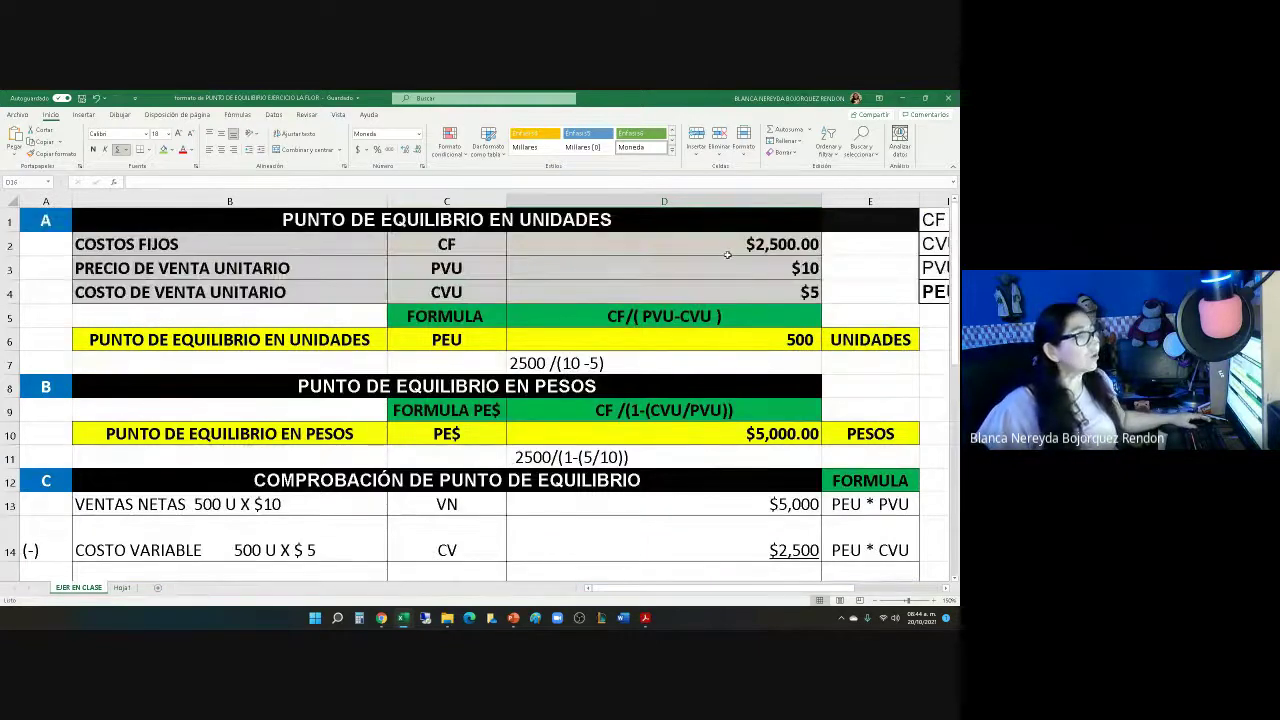
pyautogui.scroll(-1, 727, 254)
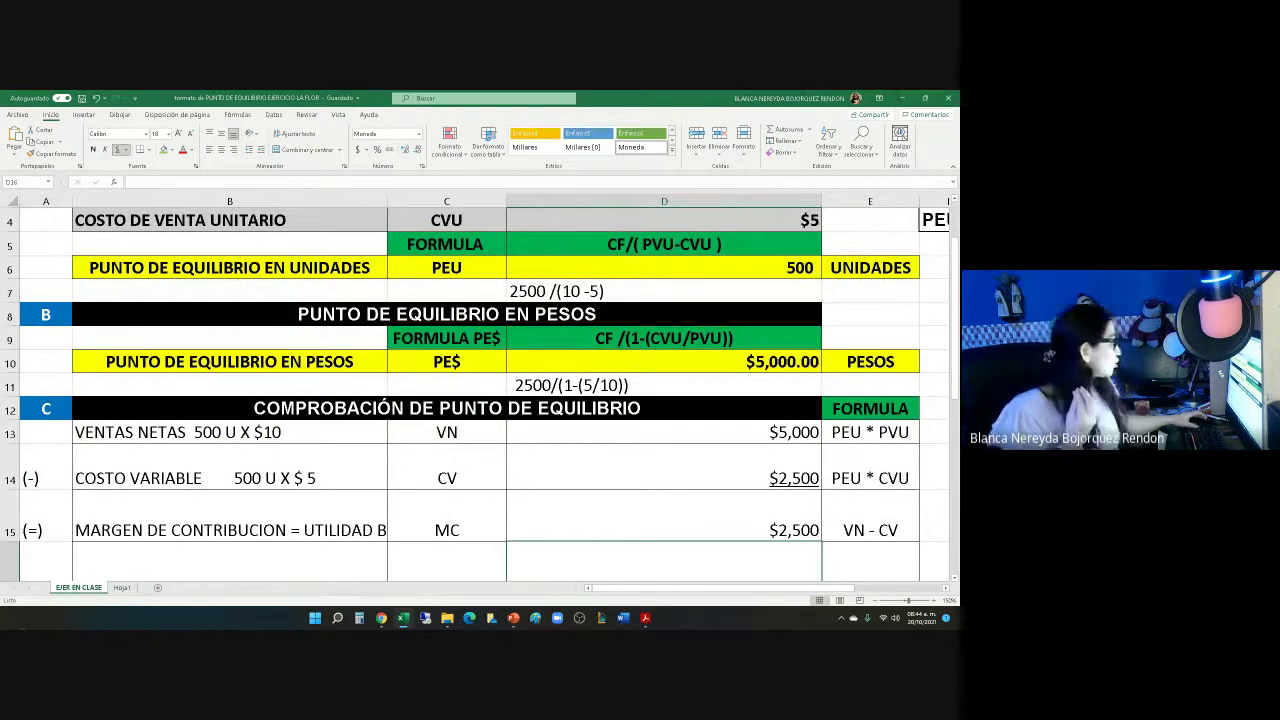
pyautogui.scroll(-2, 45, 553)
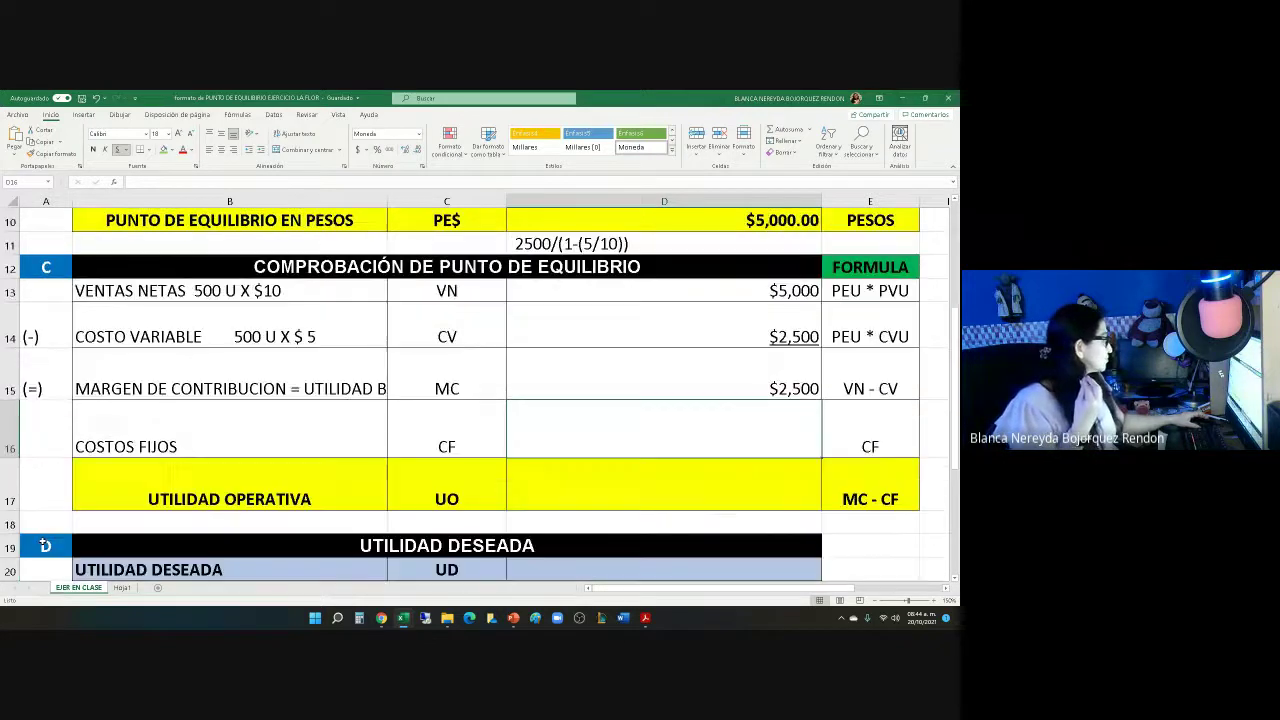
pyautogui.click(38, 430)
pyautogui.write('(-)')
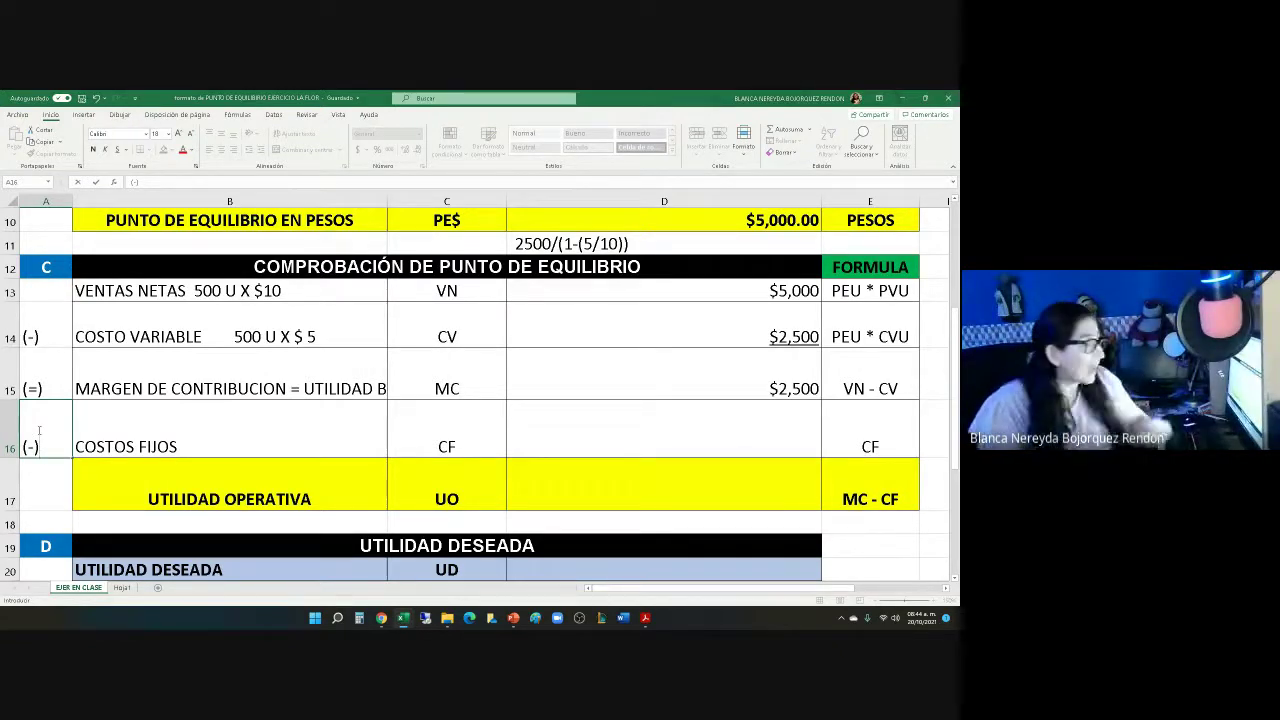
# Bring the fixed costs into cell D16 with the formula =D2.
pyautogui.click(711, 432)
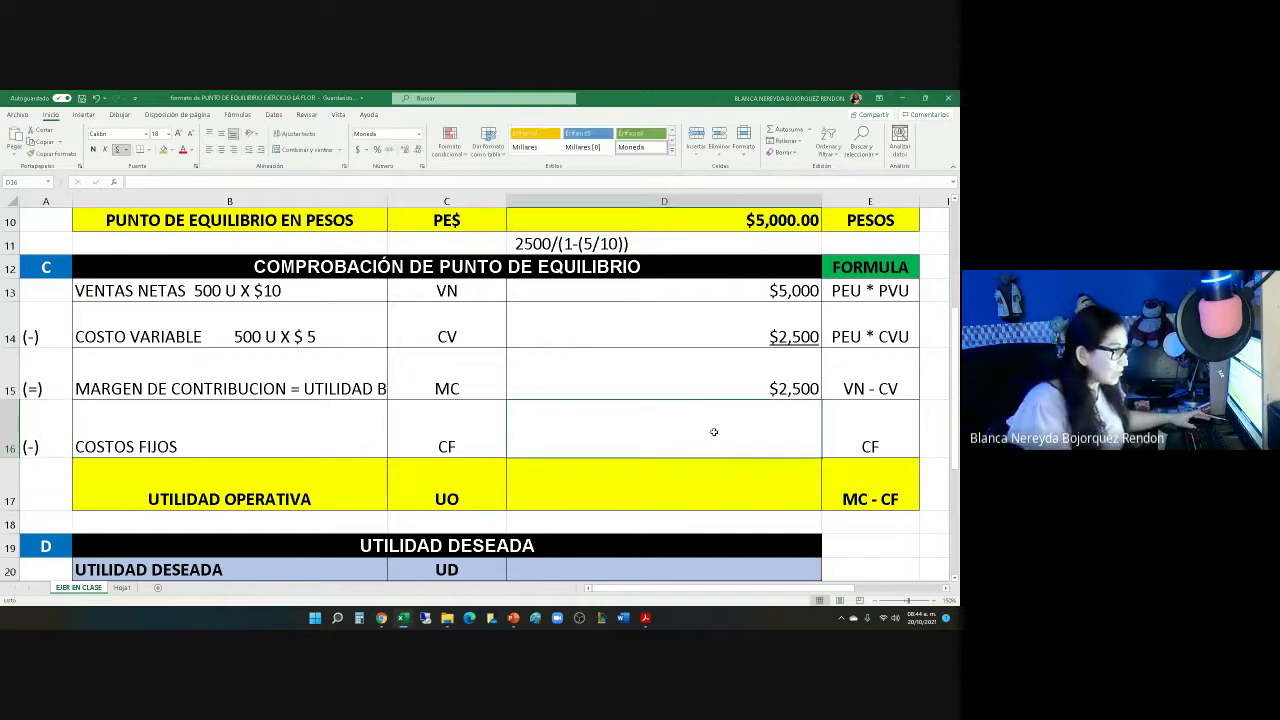
pyautogui.write('=')
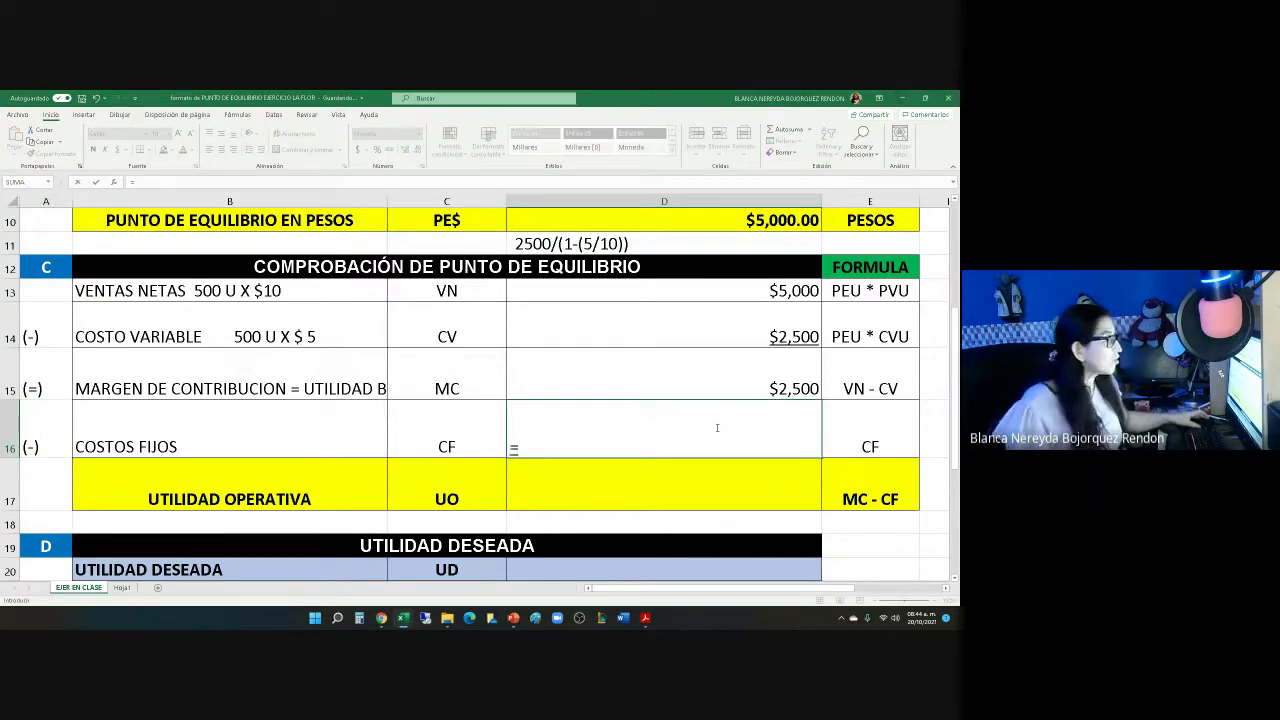
pyautogui.scroll(3, 707, 416)
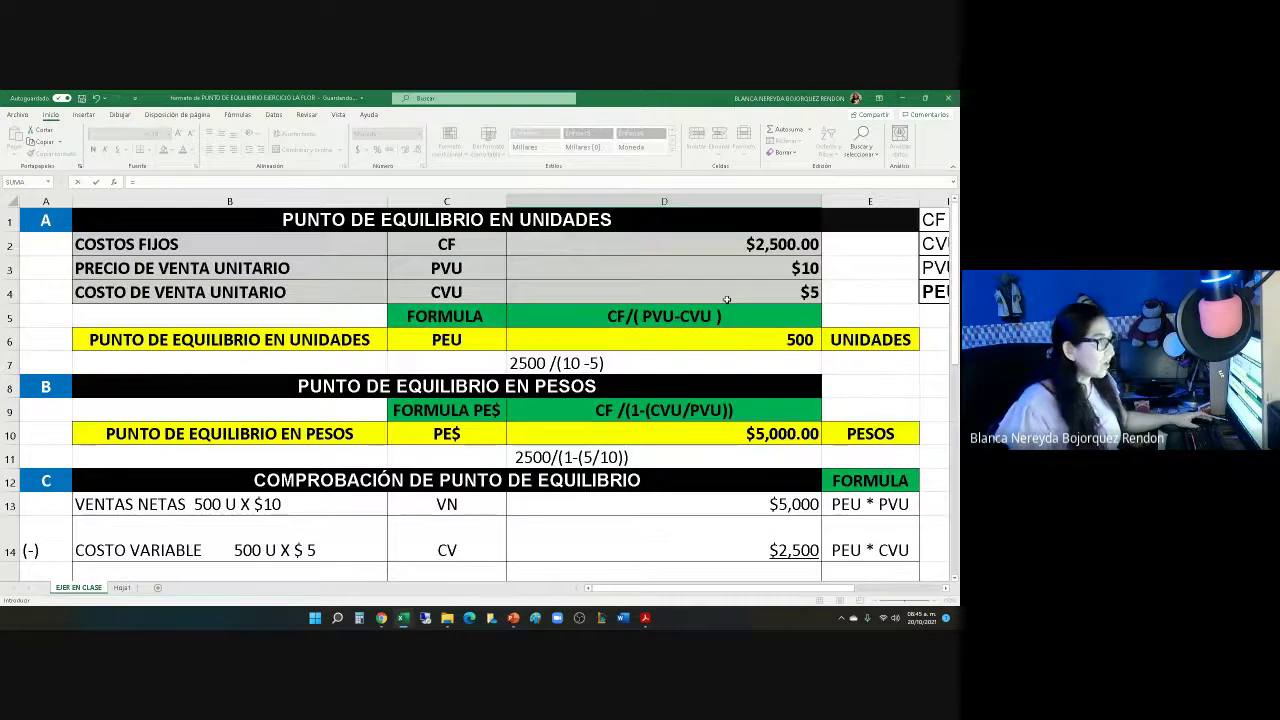
pyautogui.click(735, 243)
pyautogui.press('Return')
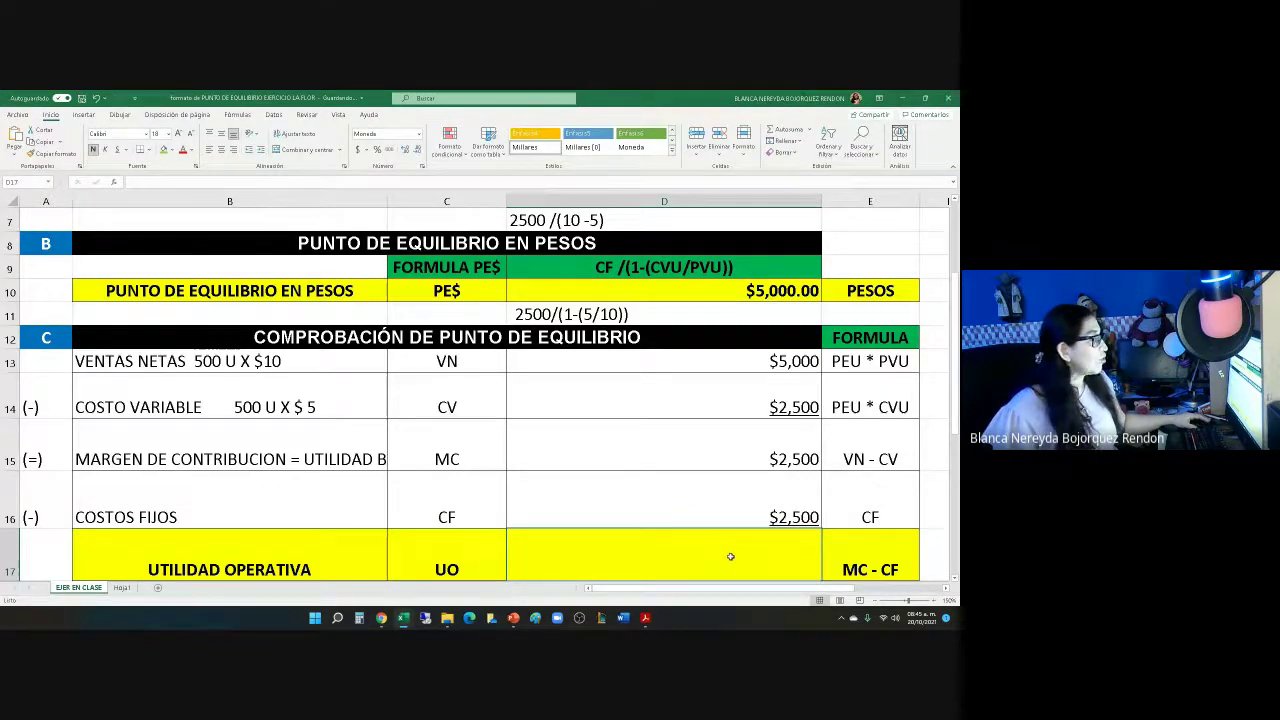
# Calculate the UTILIDAD OPERATIVA in cell D17 with the formula =D15-D16.
pyautogui.scroll(-1, 730, 556)
pyautogui.write('=')
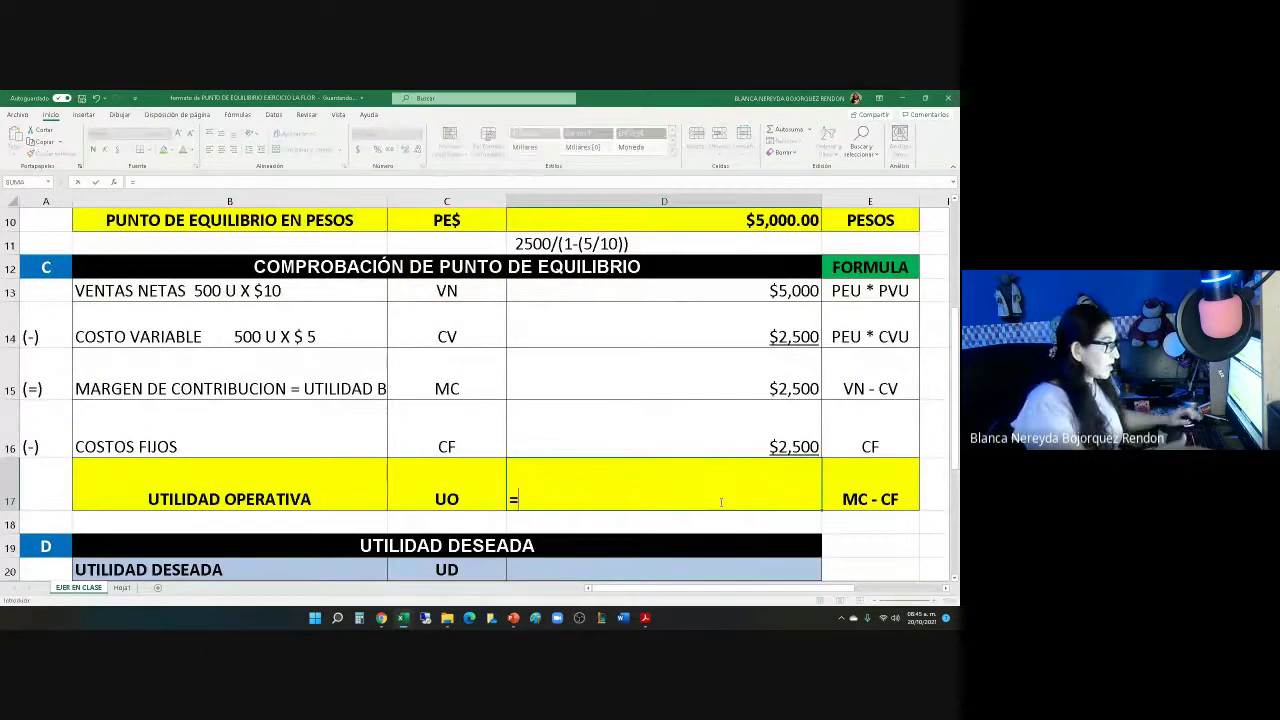
pyautogui.click(743, 374)
pyautogui.write('-')
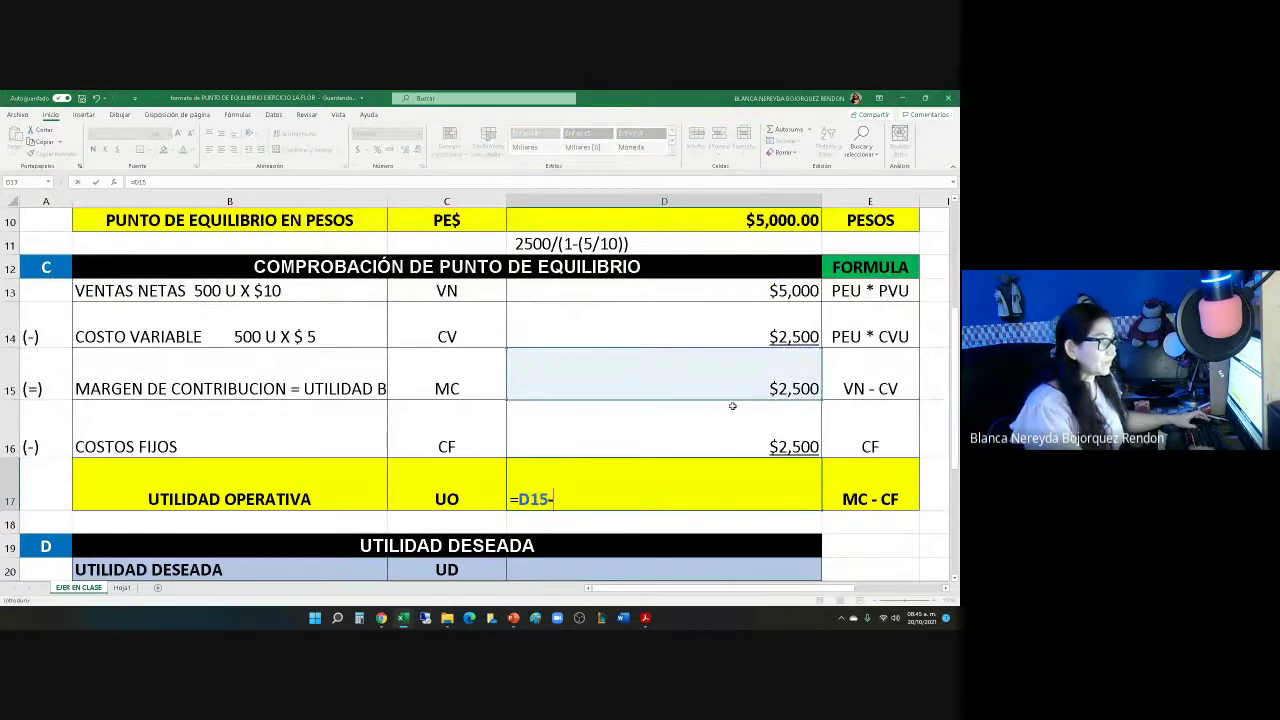
pyautogui.click(722, 418)
pyautogui.press('Return')
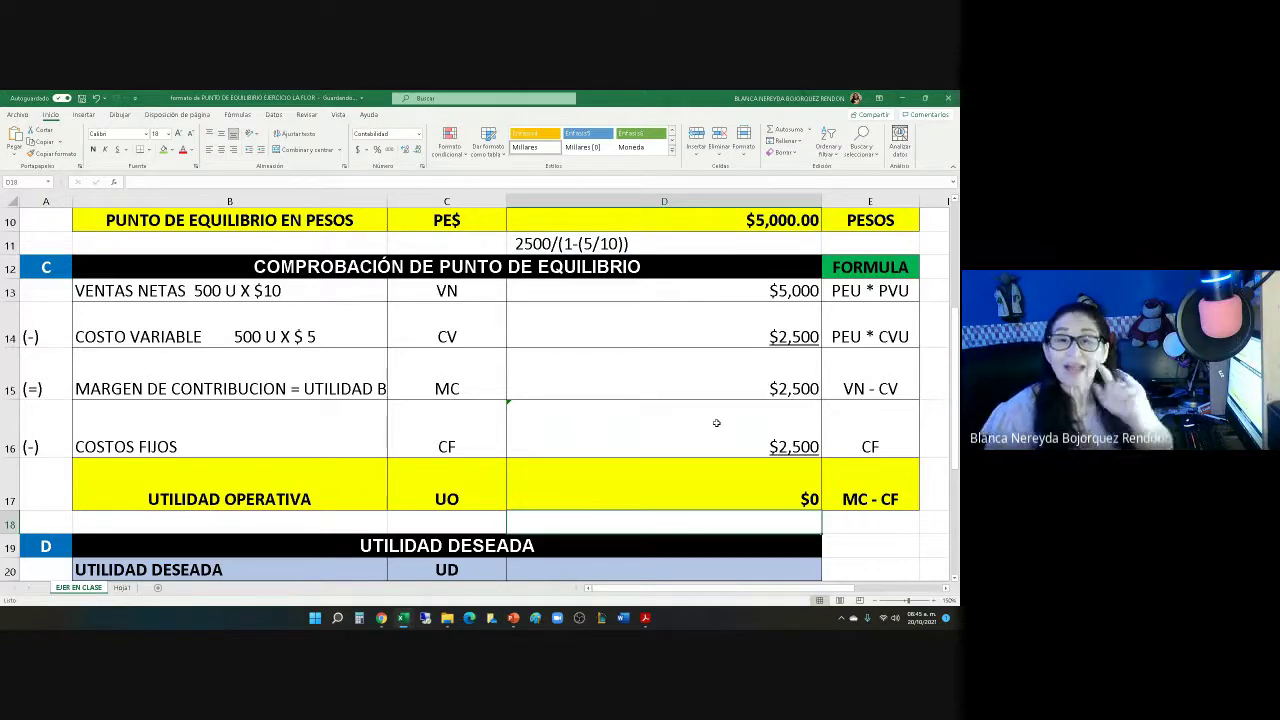
# Highlight the contribution margin in cell D15 with a green fill and bold text.
pyautogui.click(804, 388)
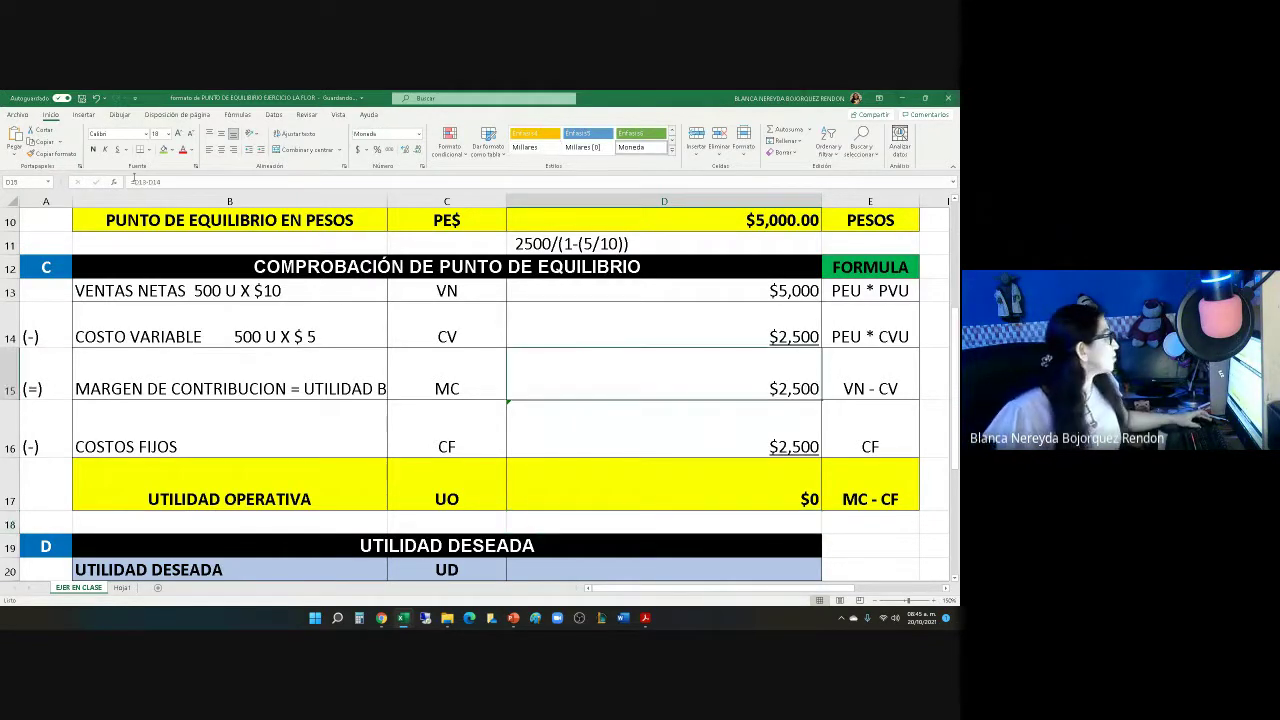
pyautogui.click(164, 150)
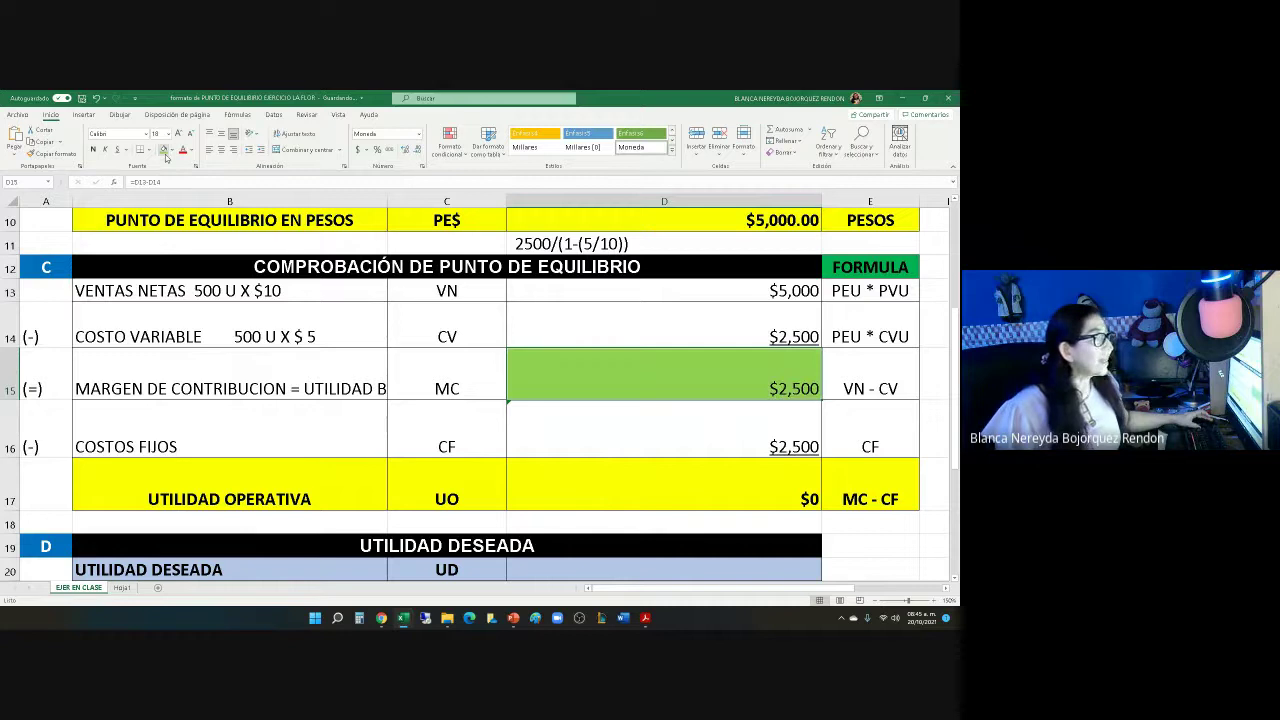
pyautogui.click(94, 150)
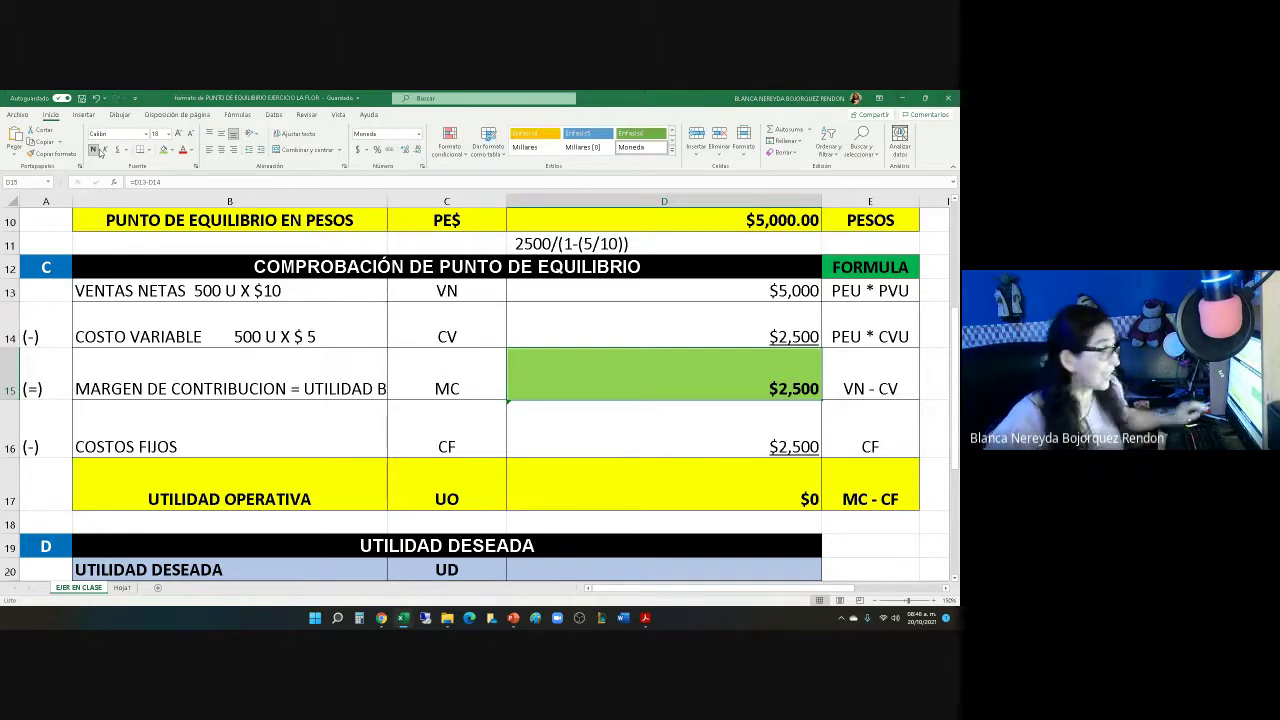
# Check the desired profit in the exercise statement on sheet Hoja1 and enter 12500 as UTILIDAD DESEADA in cell D20 of EJER EN CLASE.
pyautogui.scroll(-1, 55, 272)
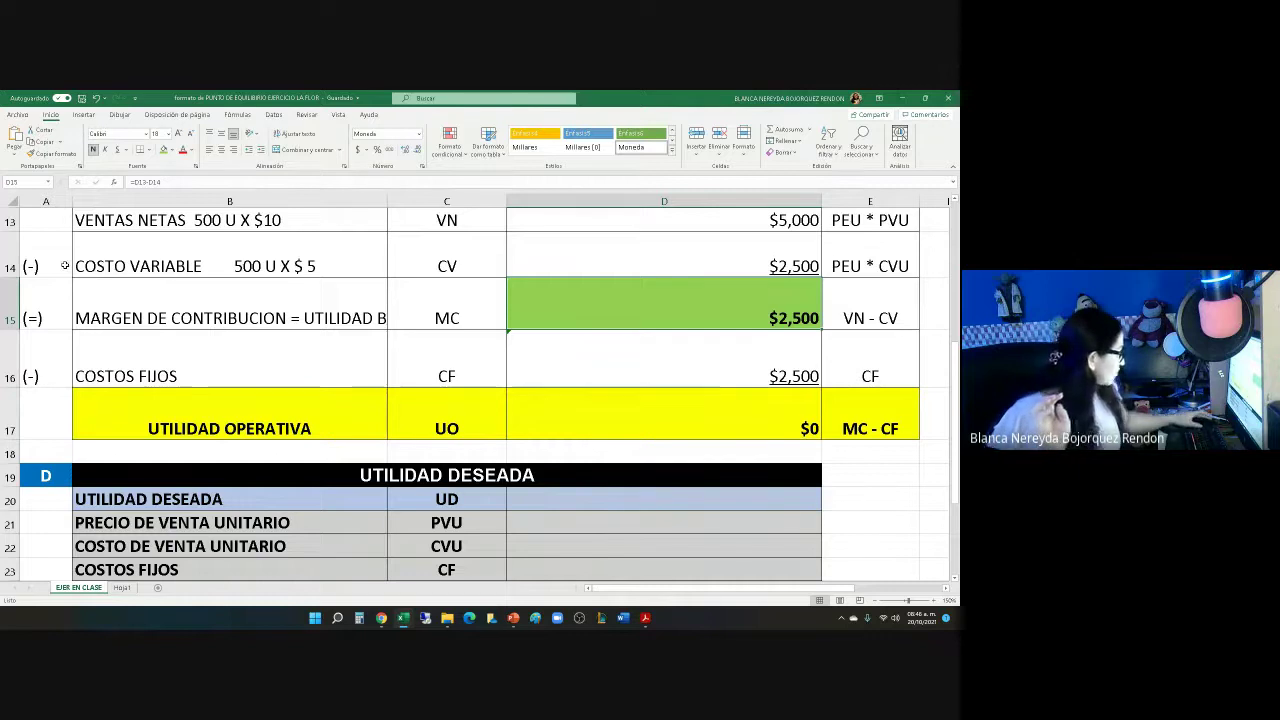
pyautogui.click(124, 588)
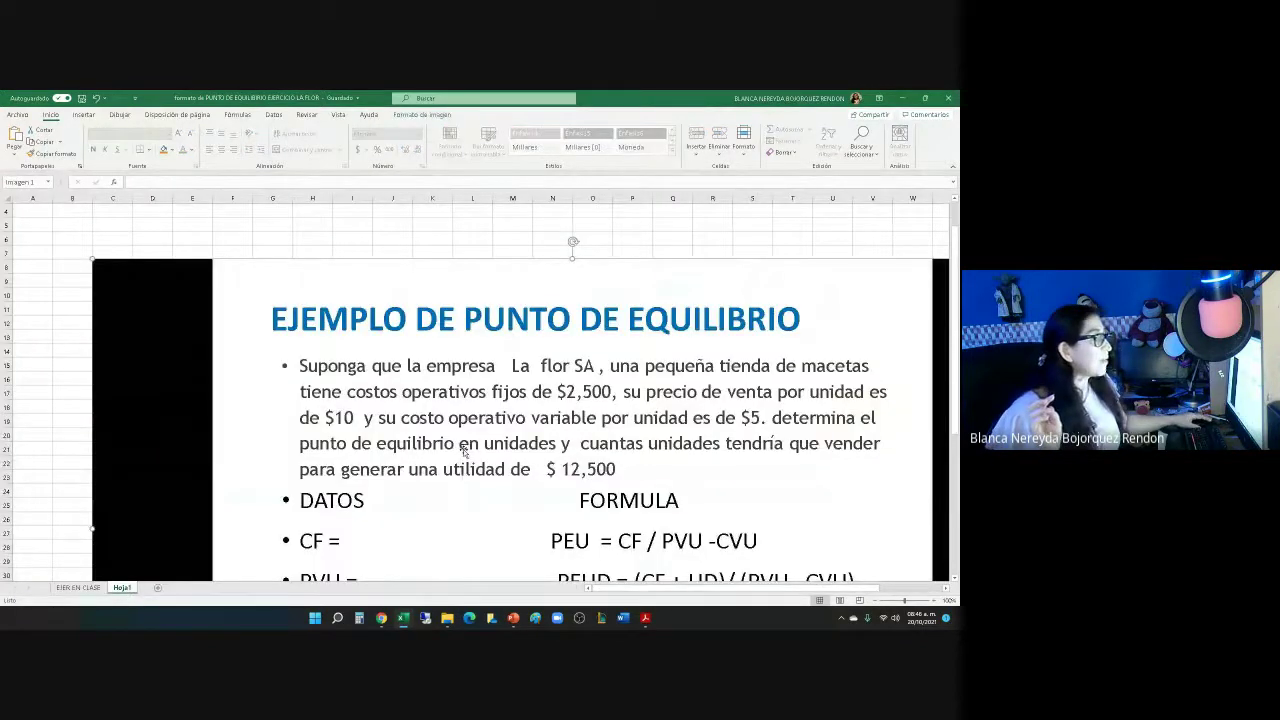
pyautogui.scroll(-1, 551, 451)
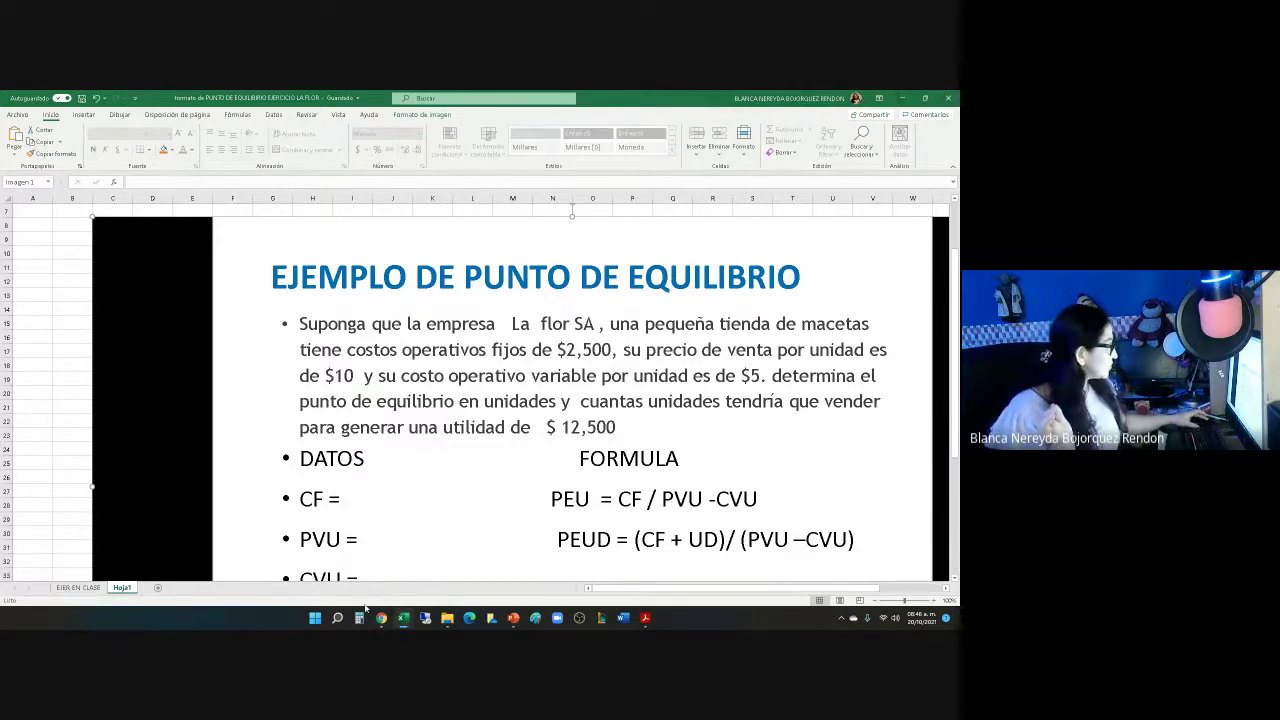
pyautogui.click(78, 587)
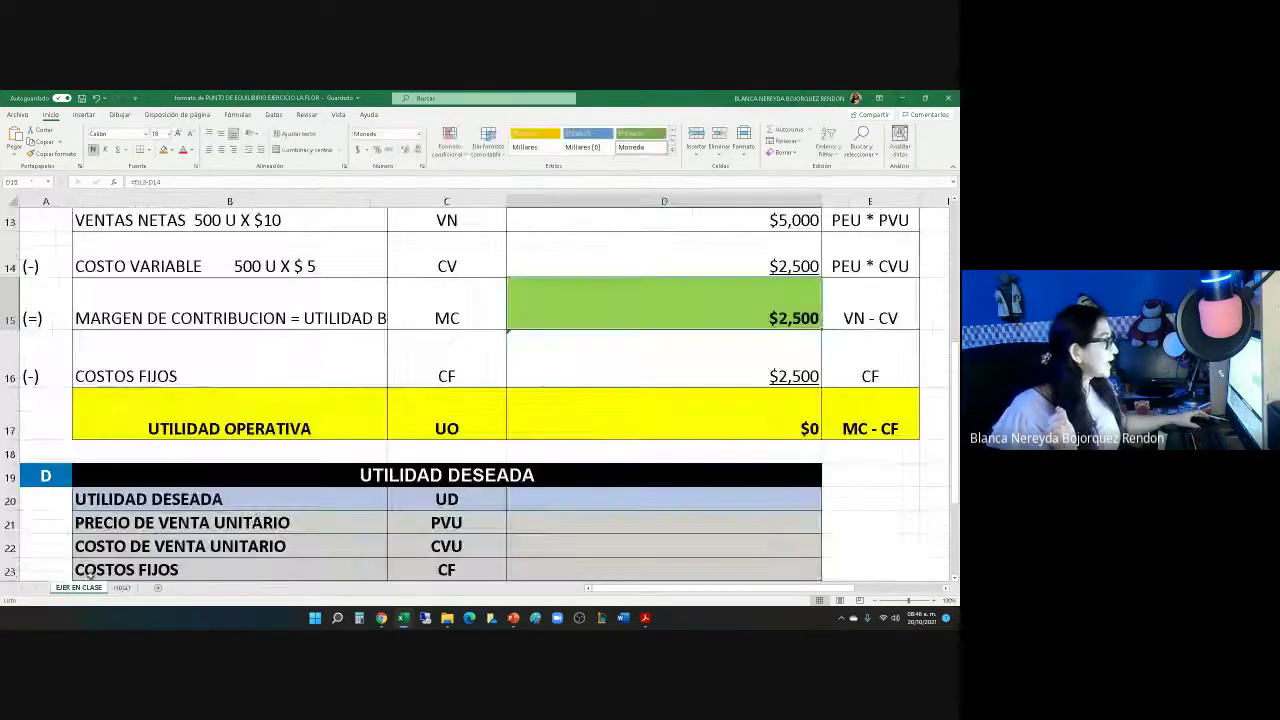
pyautogui.click(576, 499)
pyautogui.write('12,5')
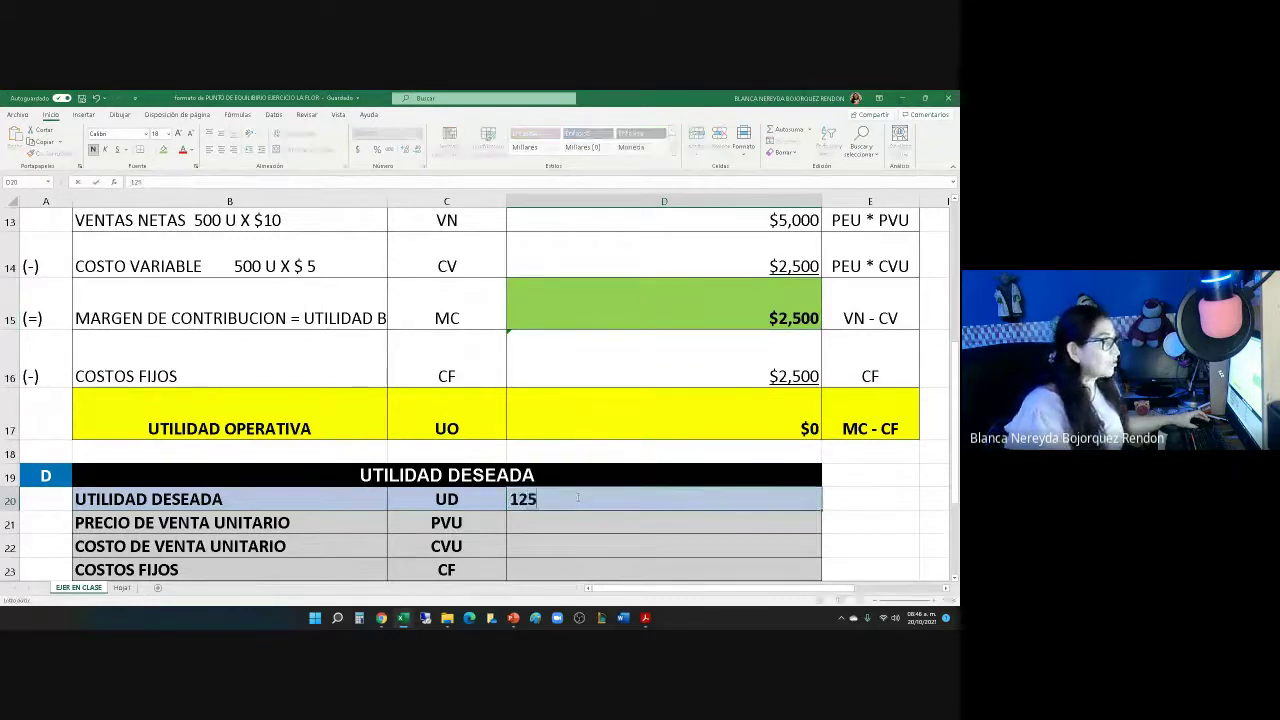
pyautogui.write('00')
pyautogui.press('Return')
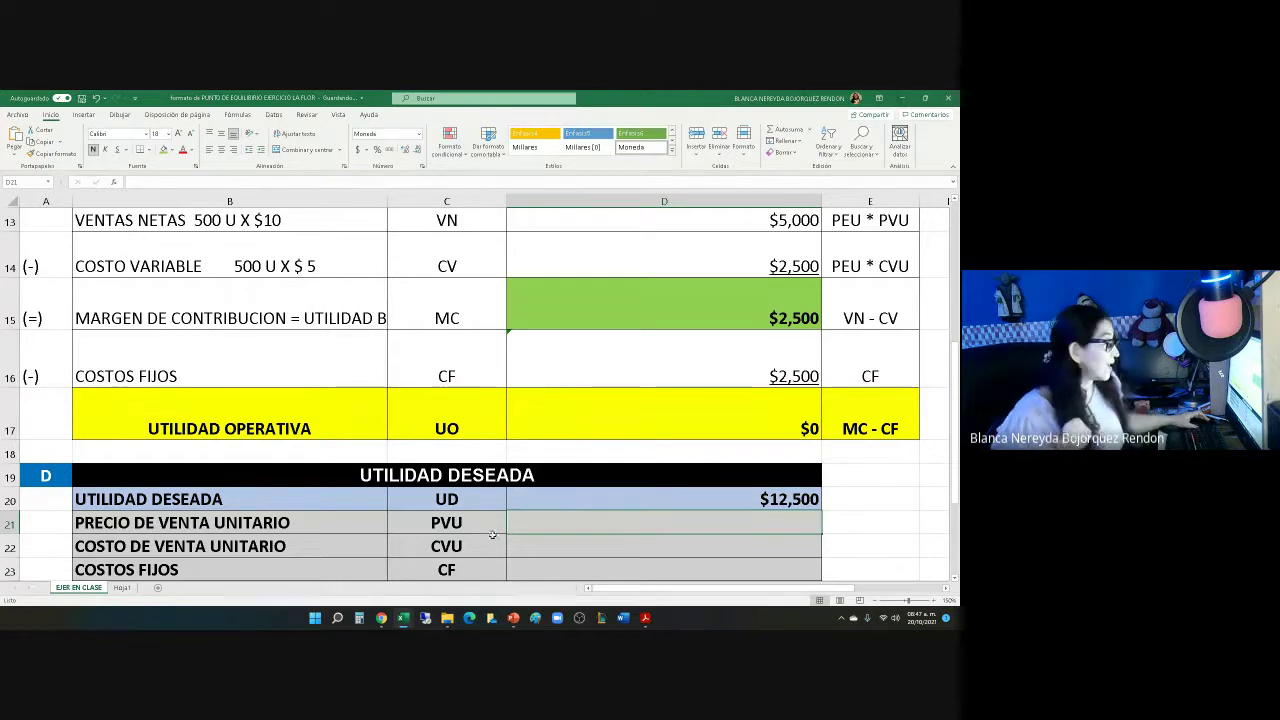
# Bring the unit sale price into cell D21 with the formula =D3.
pyautogui.write('=')
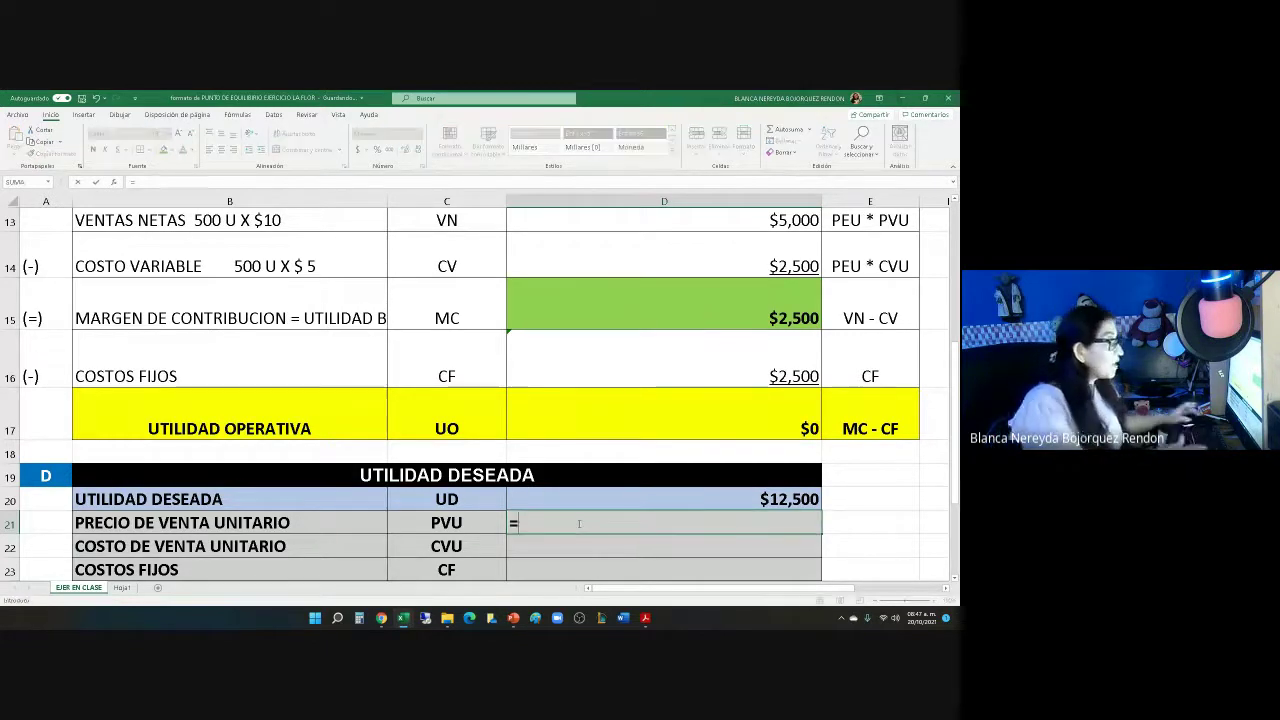
pyautogui.scroll(4, 586, 506)
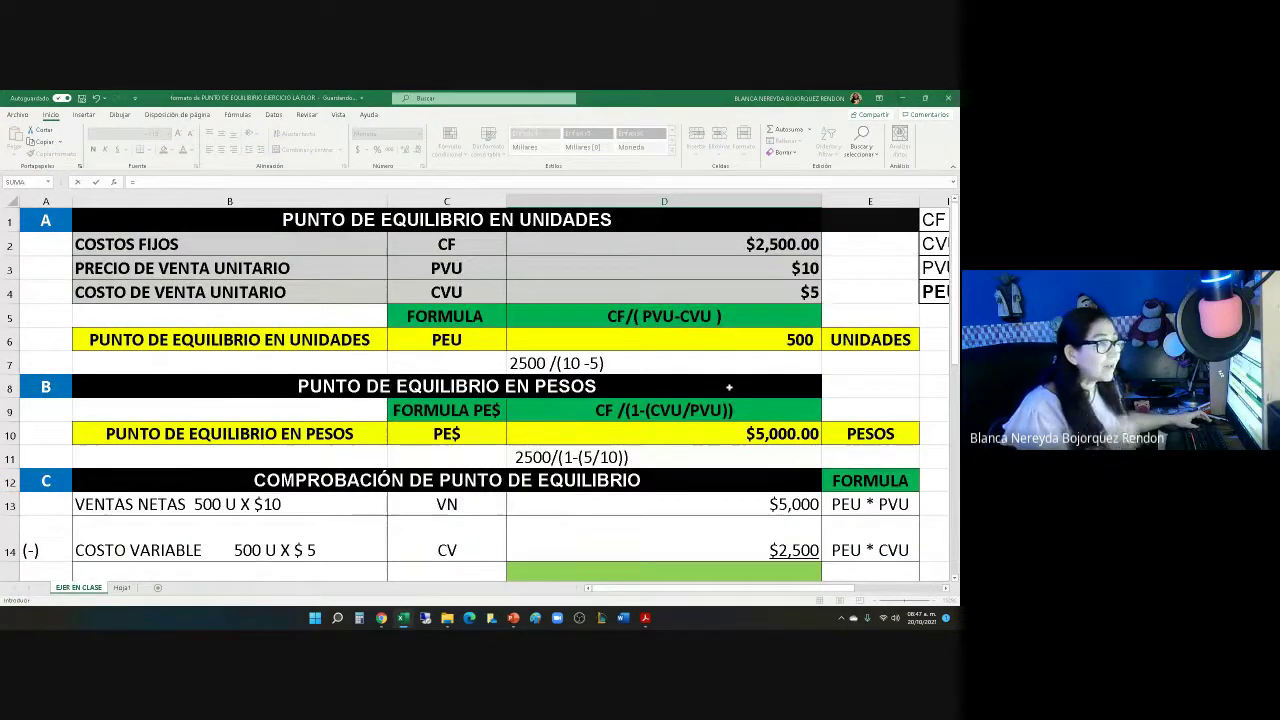
pyautogui.click(740, 268)
pyautogui.press('Return')
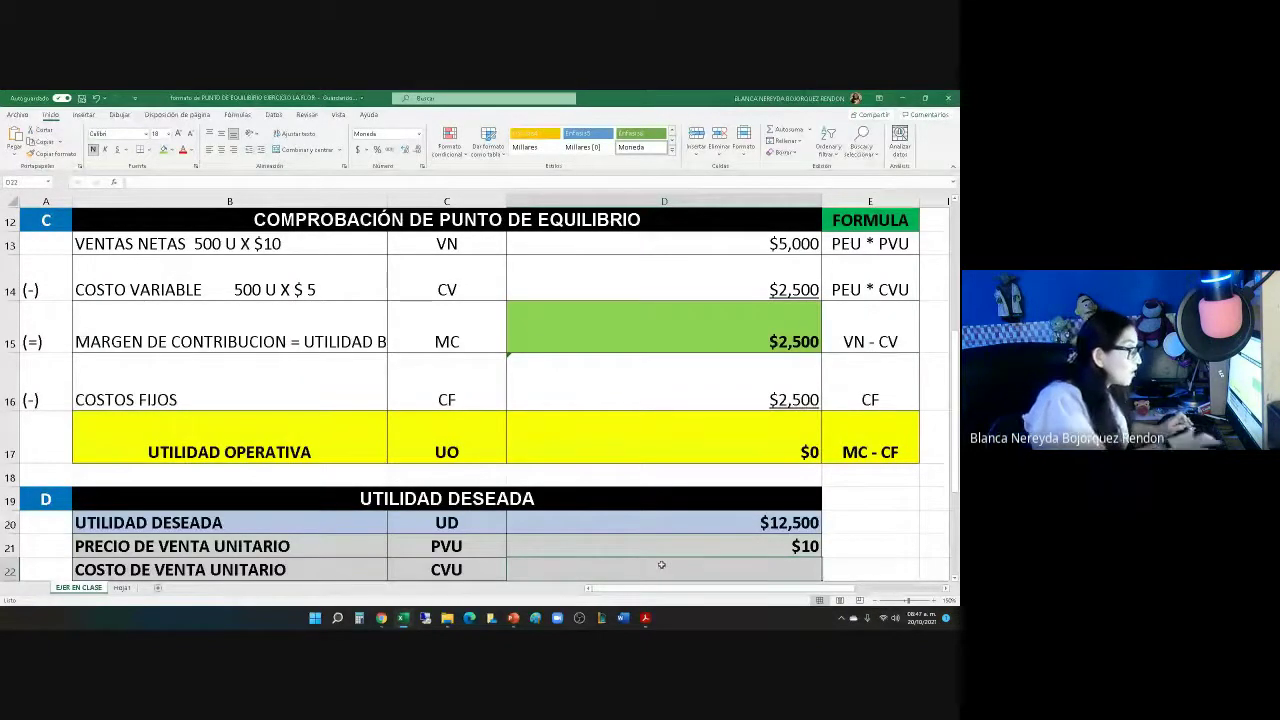
# Bring the unit sale cost into cell D22 with the formula =D4.
pyautogui.write('=')
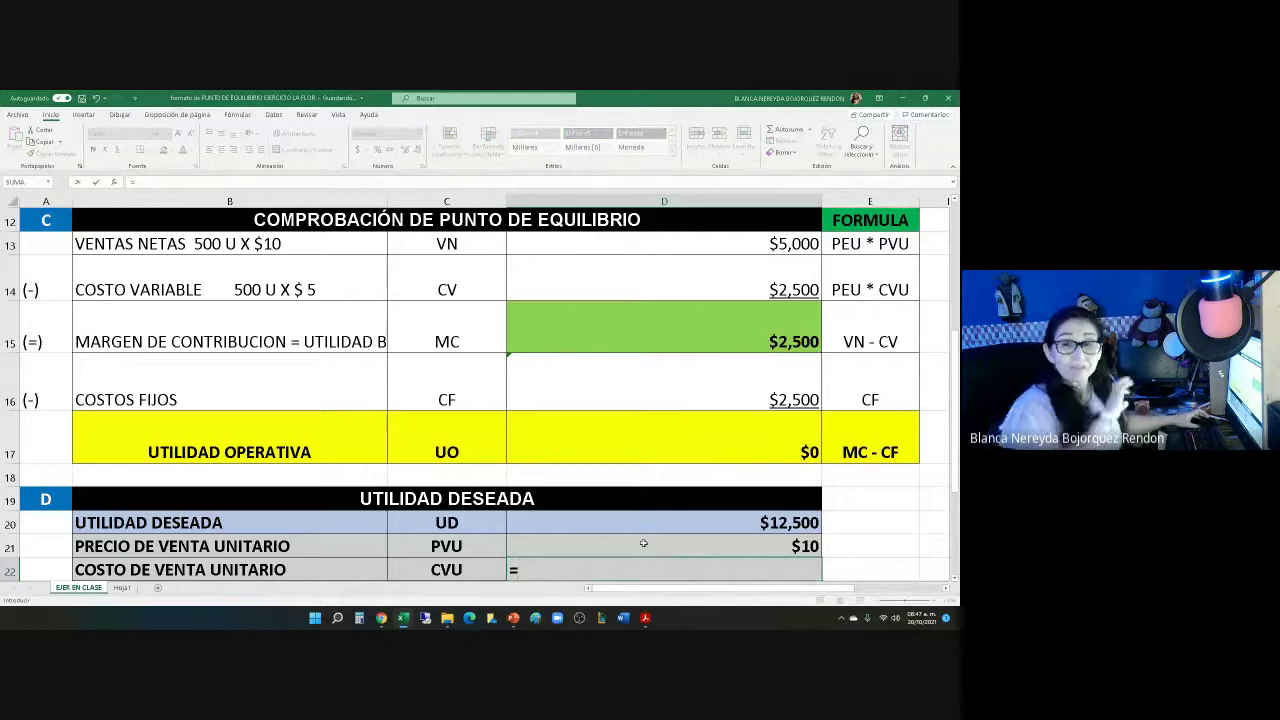
pyautogui.scroll(4, 640, 540)
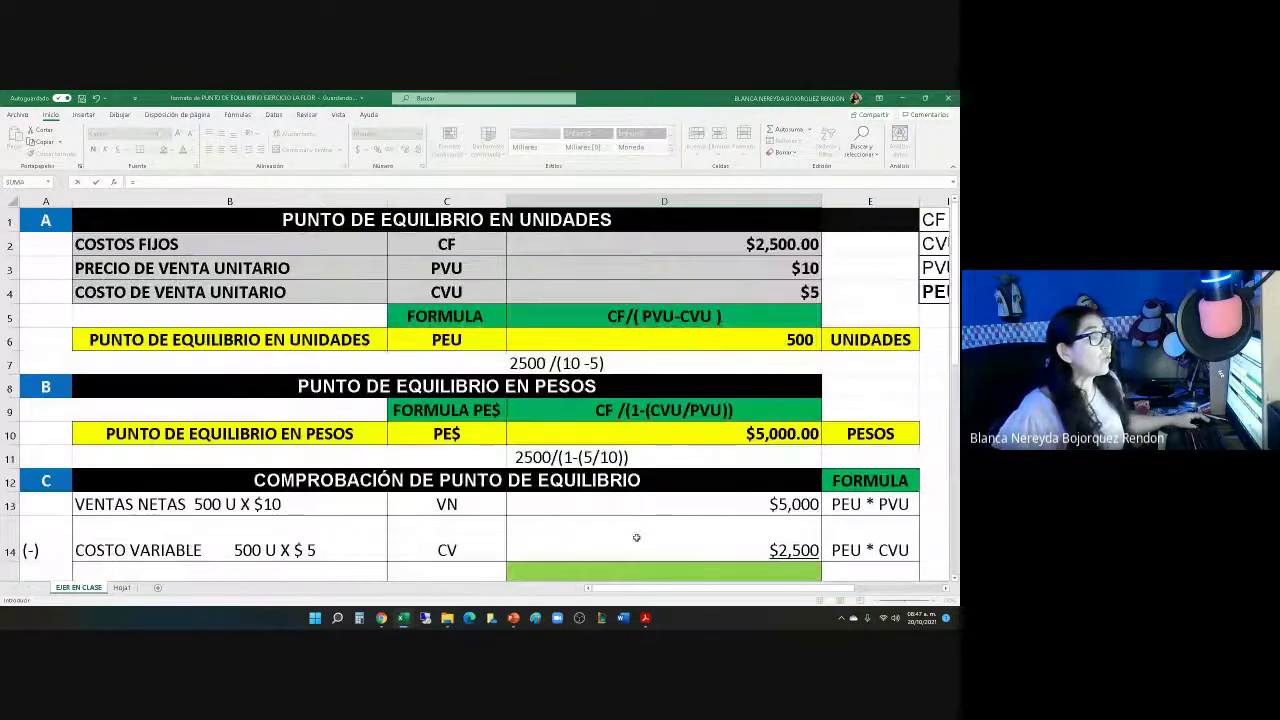
pyautogui.click(778, 292)
pyautogui.press('Return')
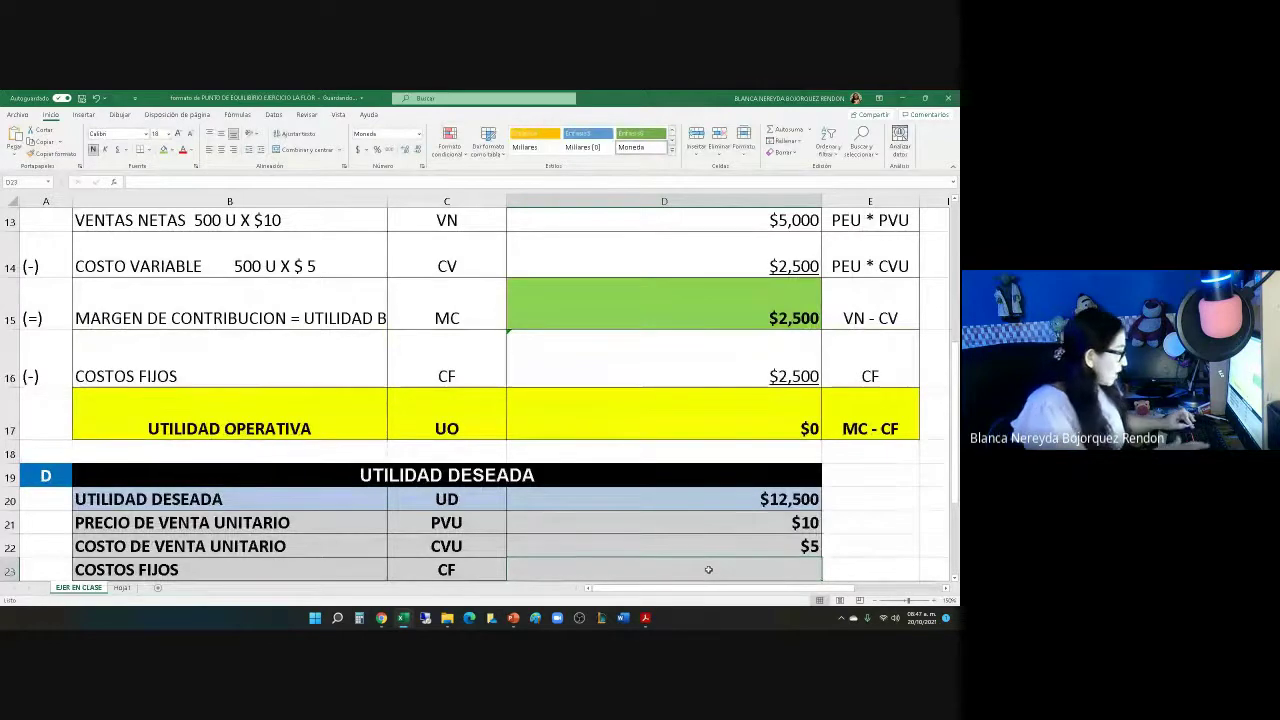
# Bring the fixed costs into cell D23 of the UTILIDAD DESEADA section with the formula =D2.
pyautogui.write('=')
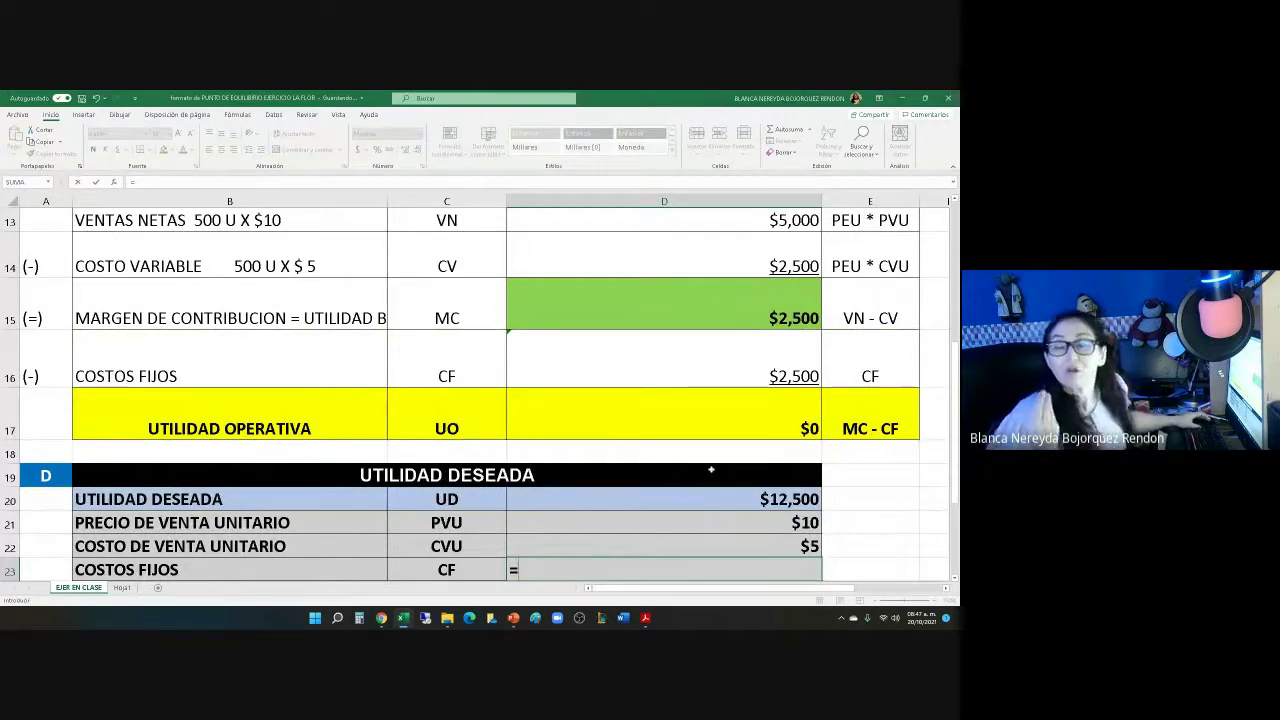
pyautogui.scroll(4, 711, 469)
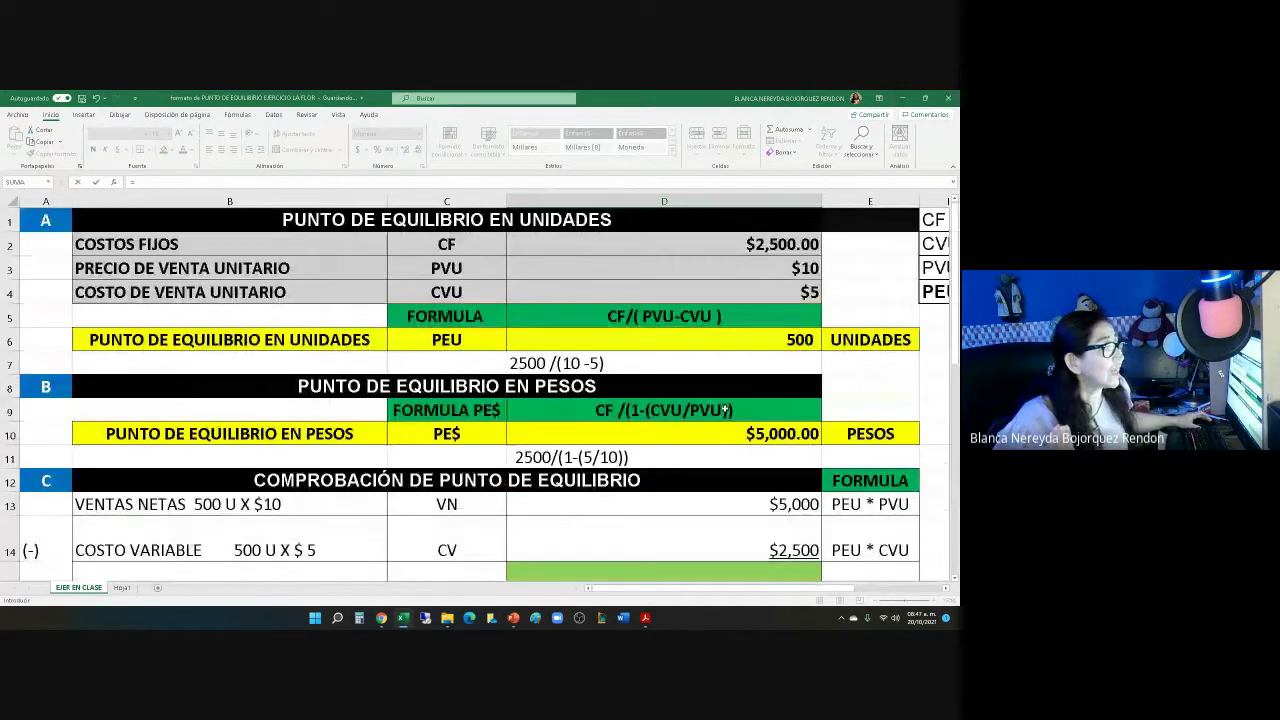
pyautogui.click(709, 238)
pyautogui.press('Return')
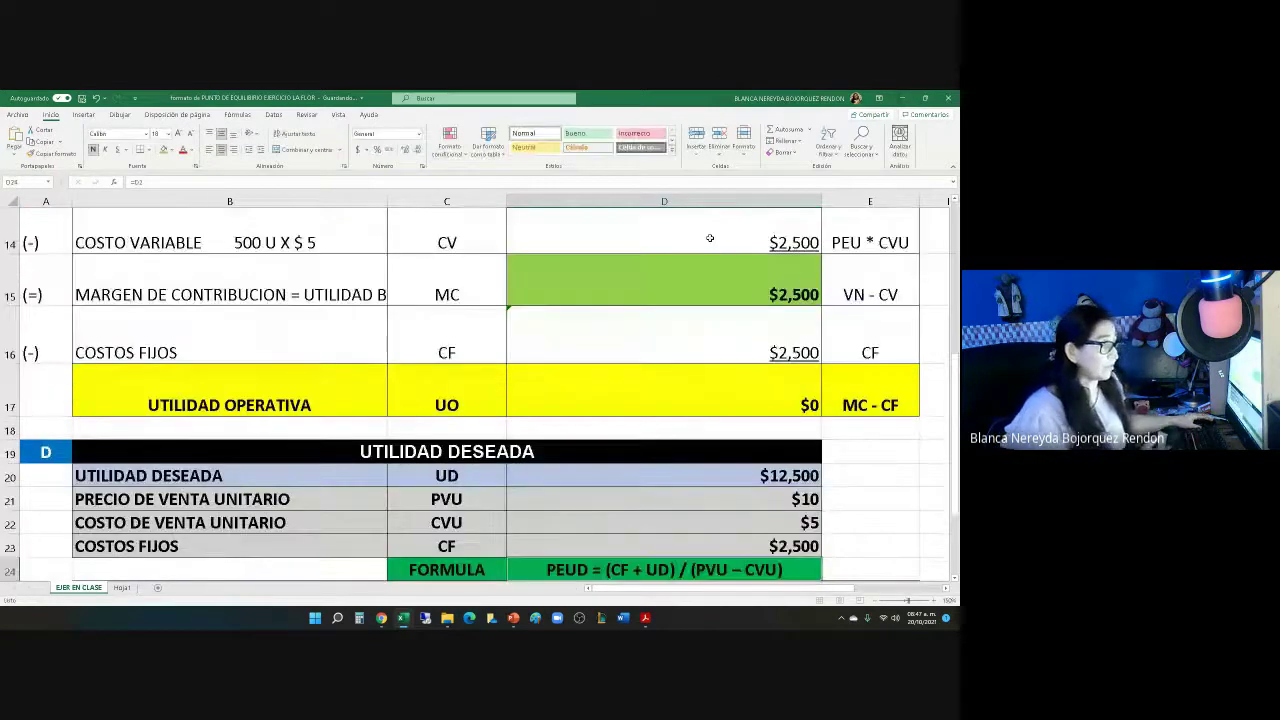
# Write the substituted PEUD formula (2500+12500)/(10-5) as text in cell D26, below the desired-profit break-even row.
pyautogui.scroll(-1, 560, 300)
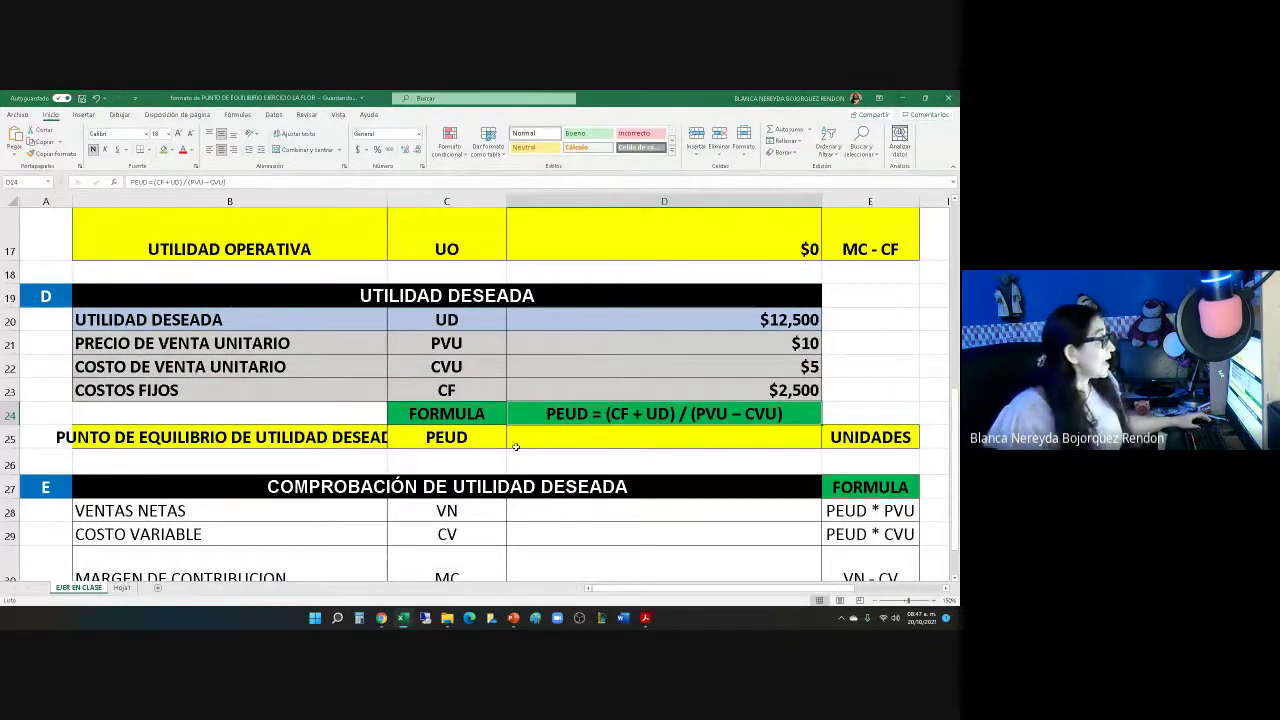
pyautogui.click(570, 431)
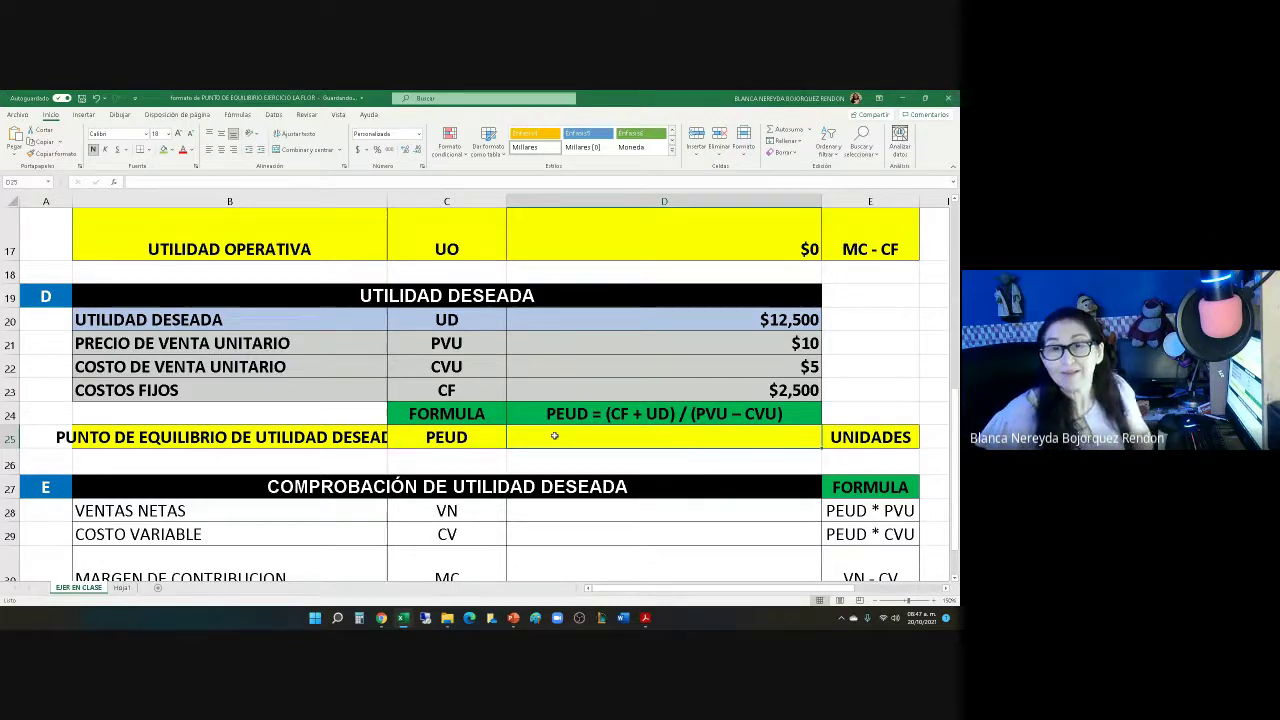
pyautogui.press('Return')
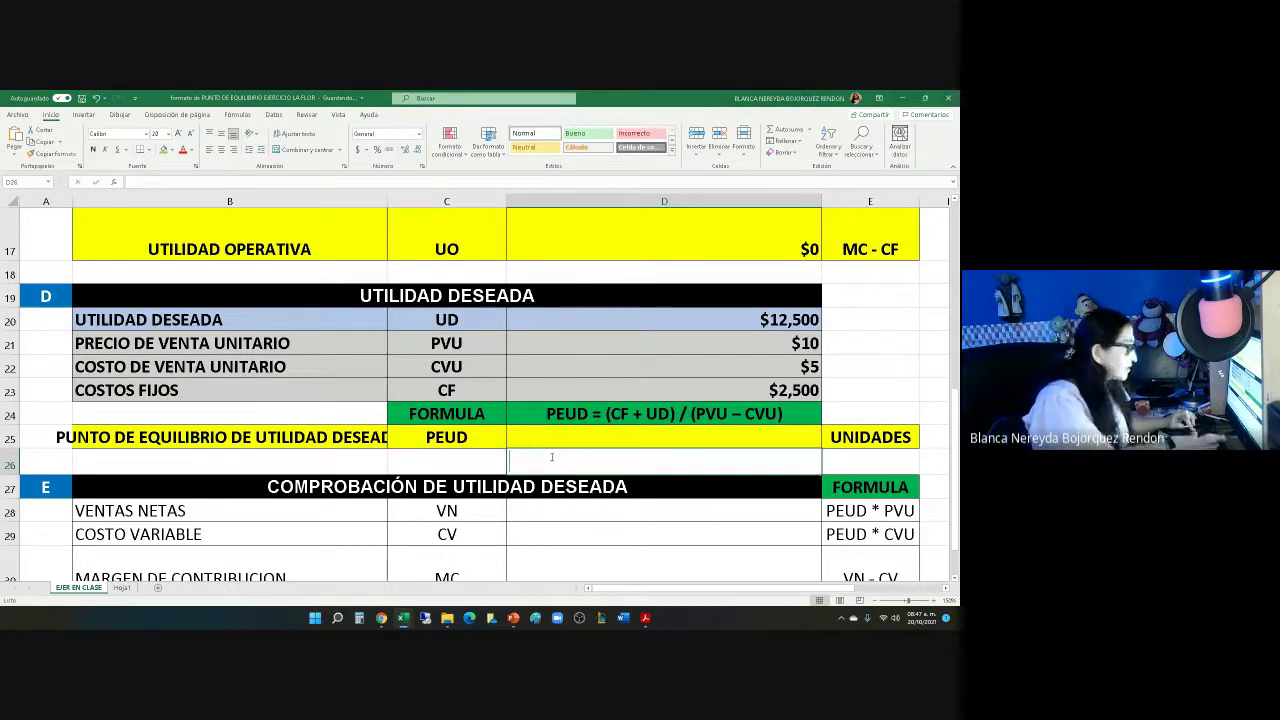
pyautogui.write('(')
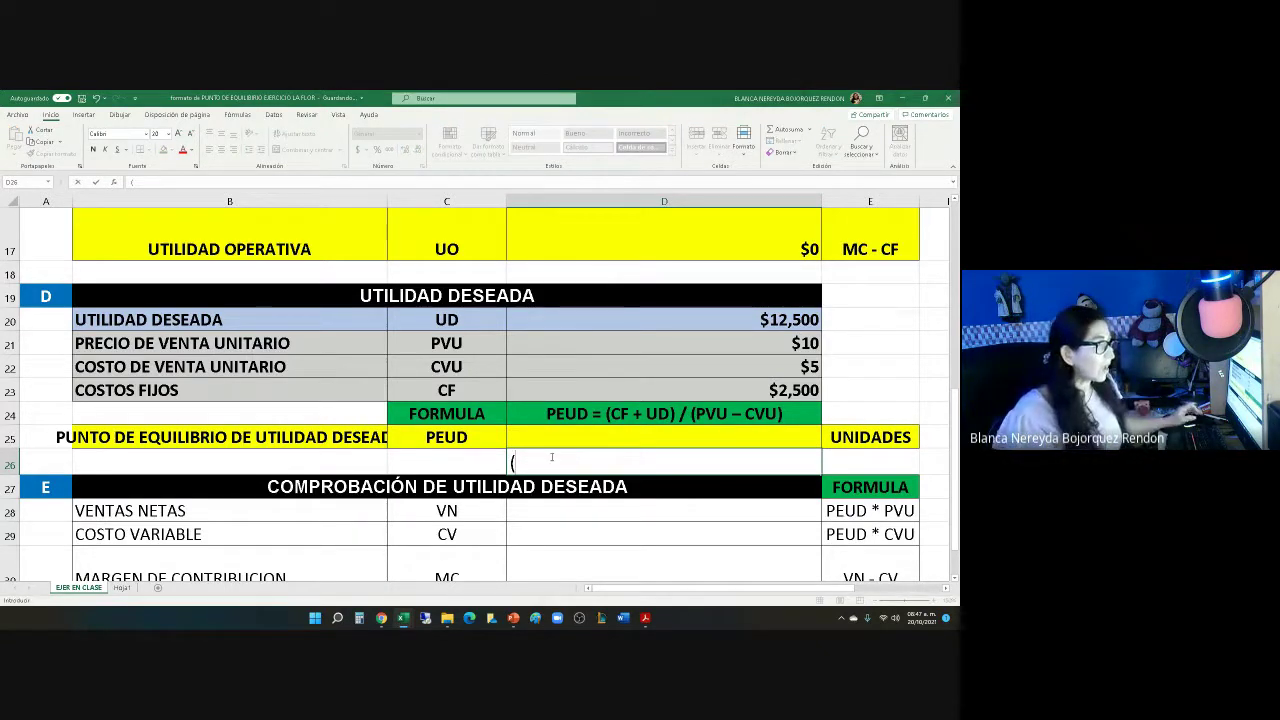
pyautogui.write('2500')
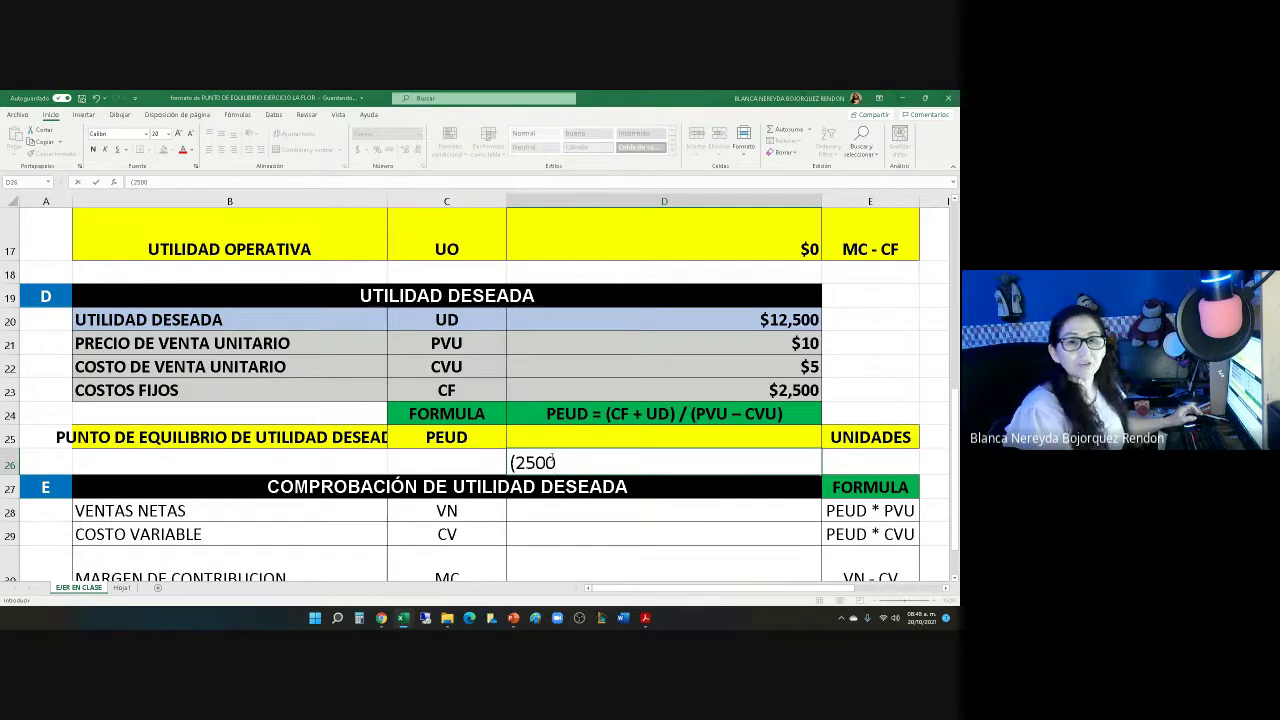
pyautogui.write('+')
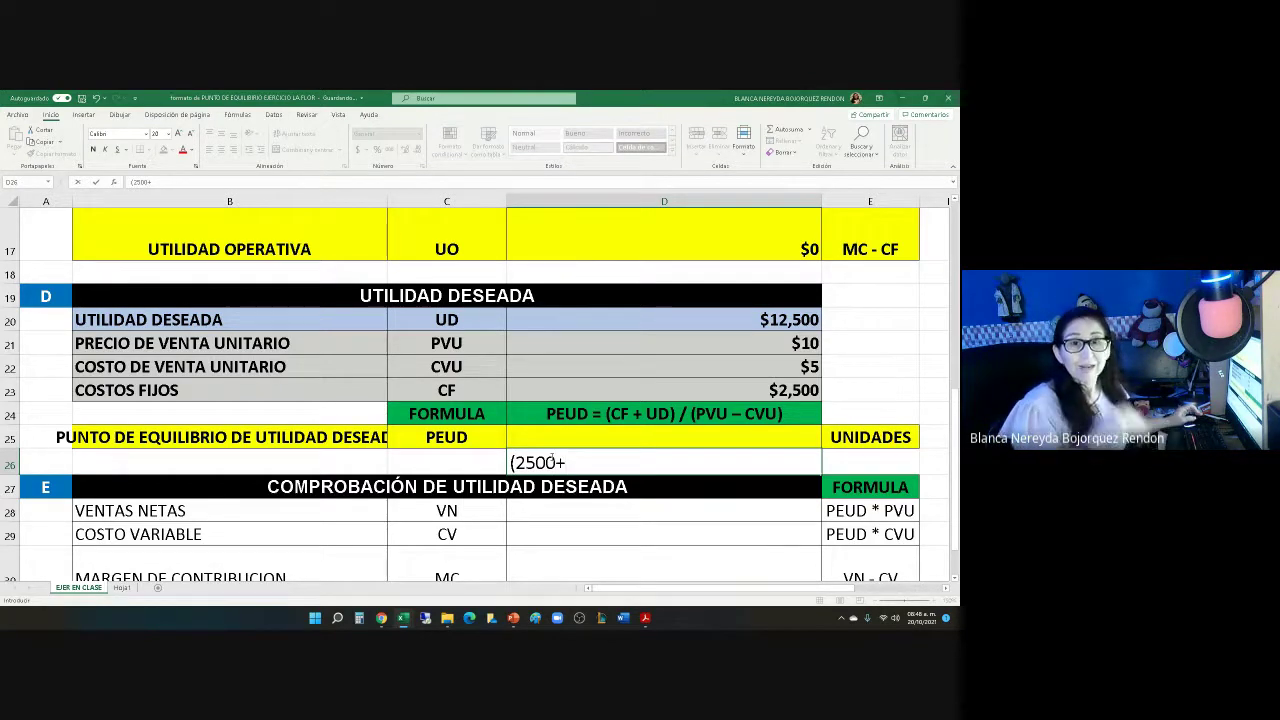
pyautogui.write('12500')
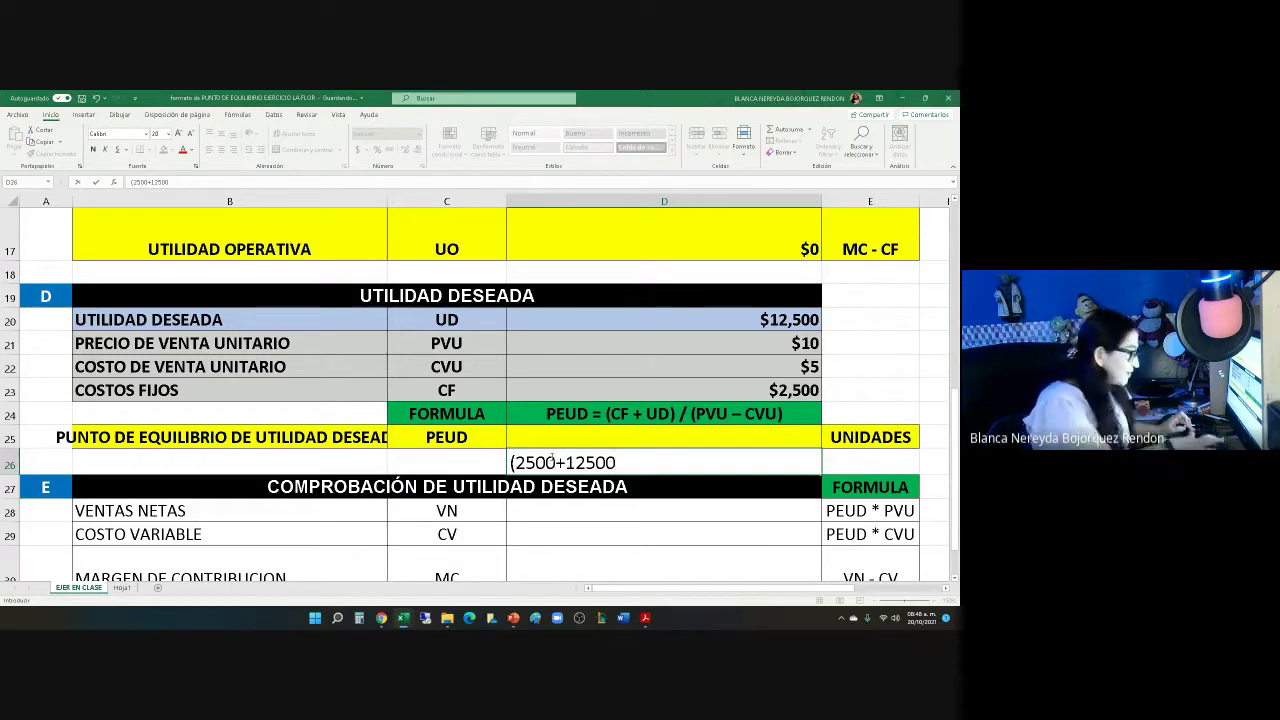
pyautogui.write(') ')
pyautogui.write('(')
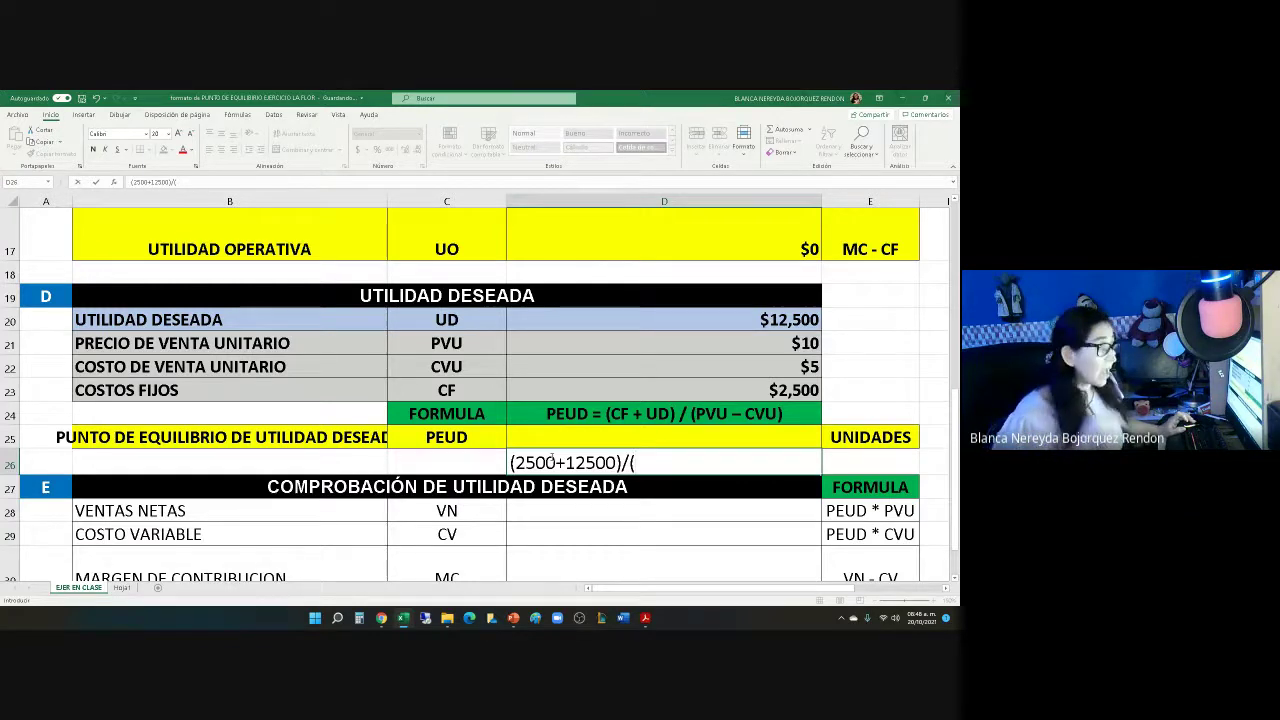
pyautogui.write('10')
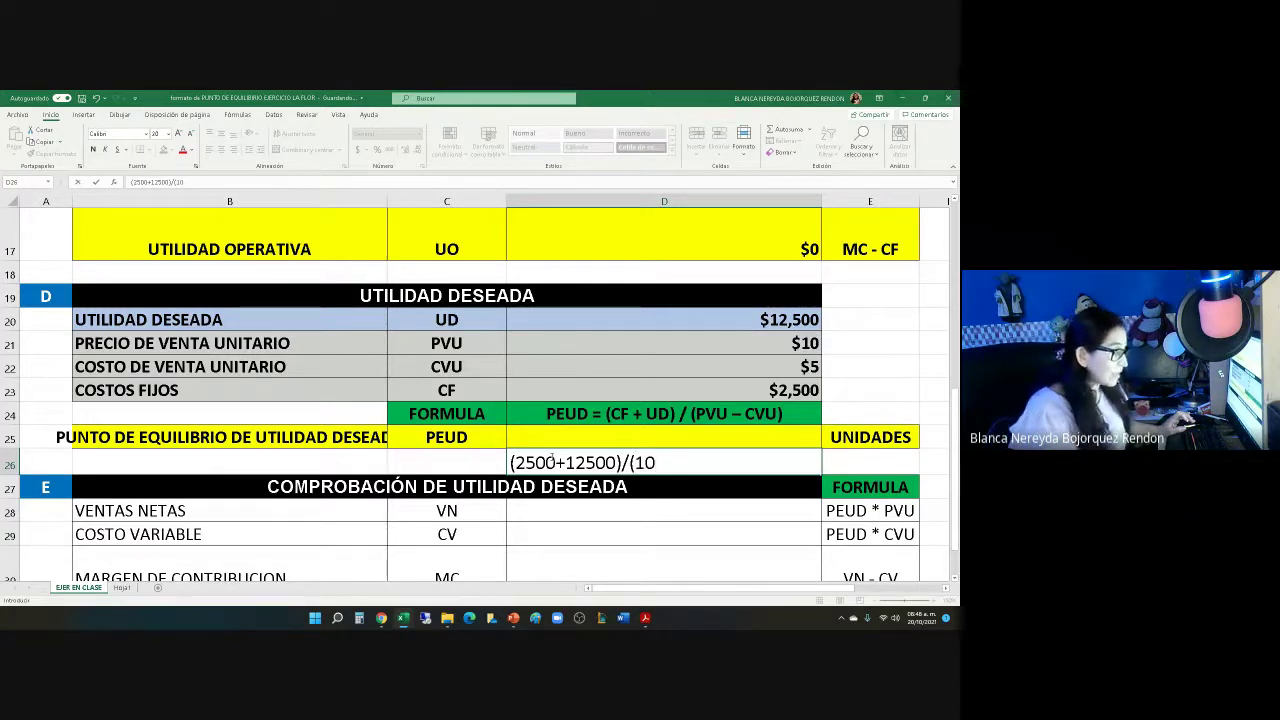
pyautogui.write('-5)')
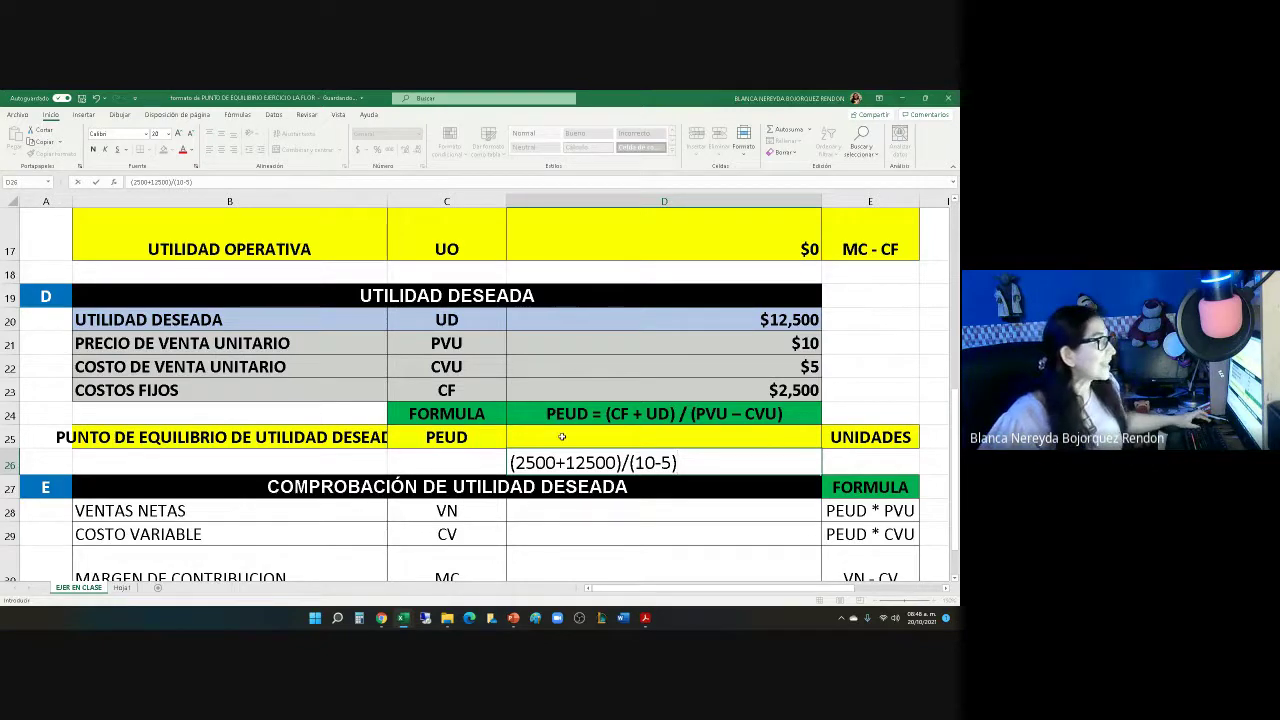
# Calculate the desired-profit break-even point in cell D25 with the formula =(D23+D20)/(D21-D22).
pyautogui.click(562, 437)
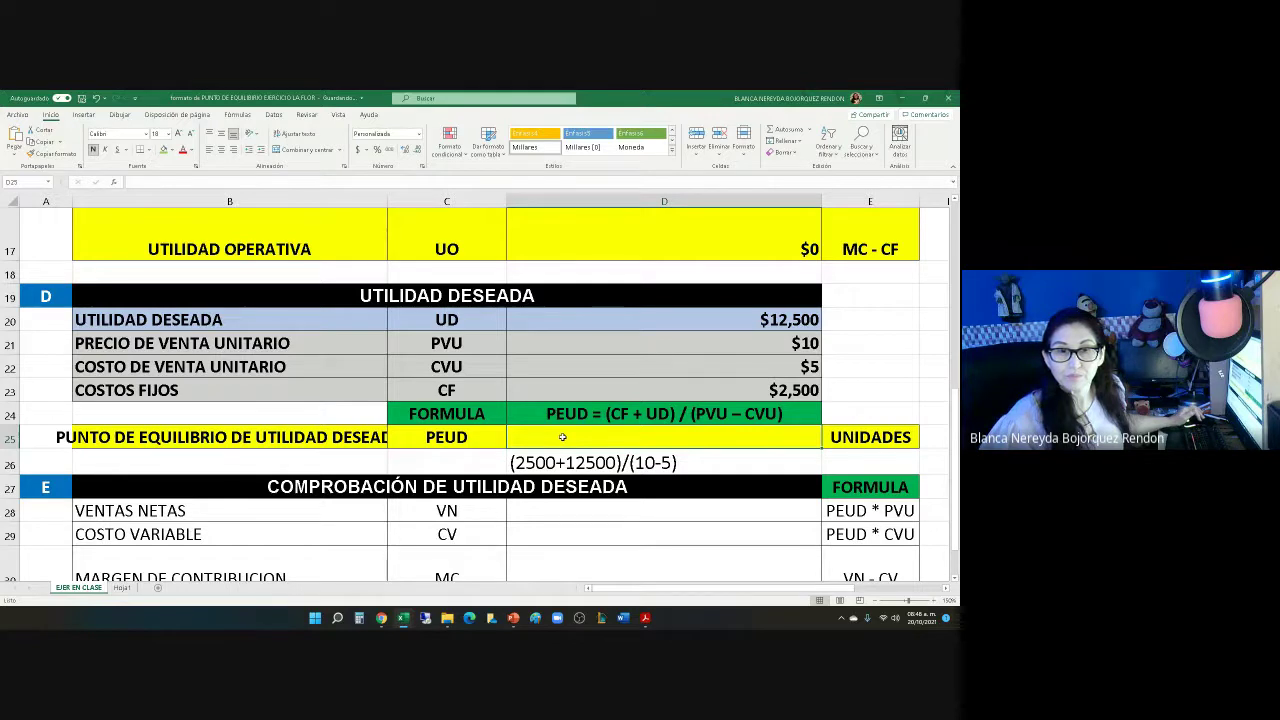
pyautogui.write('=')
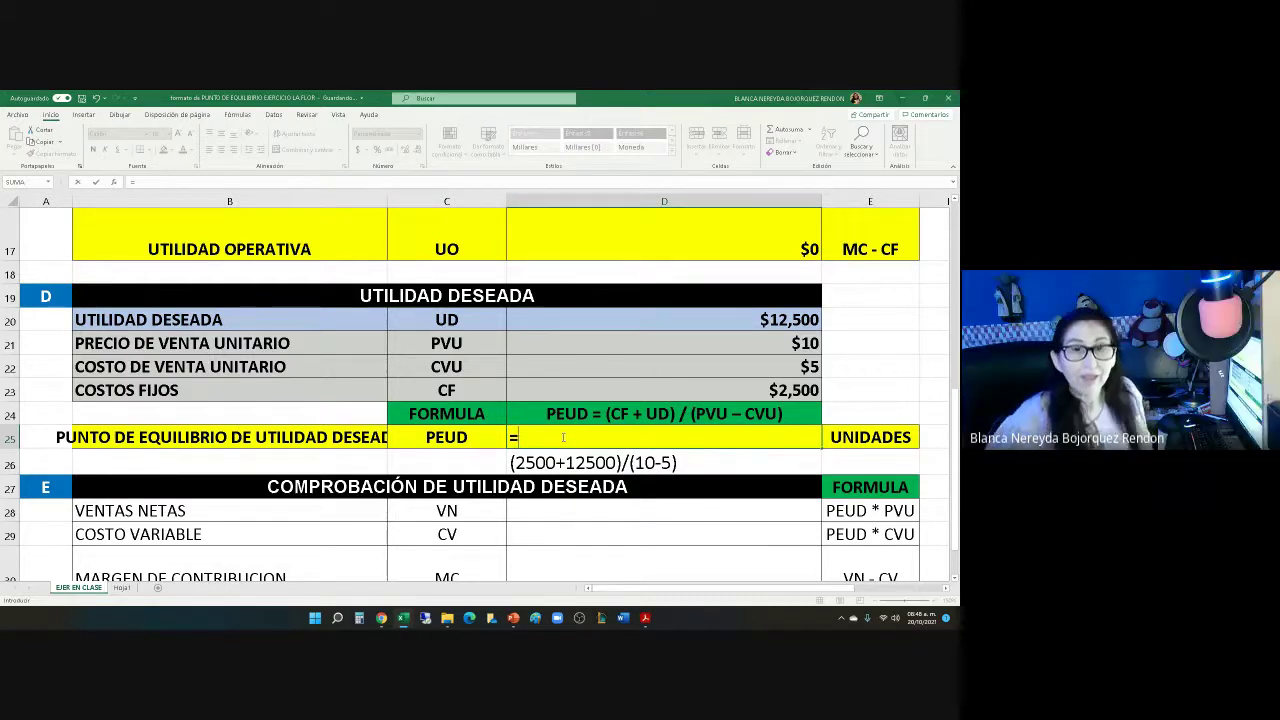
pyautogui.write('(')
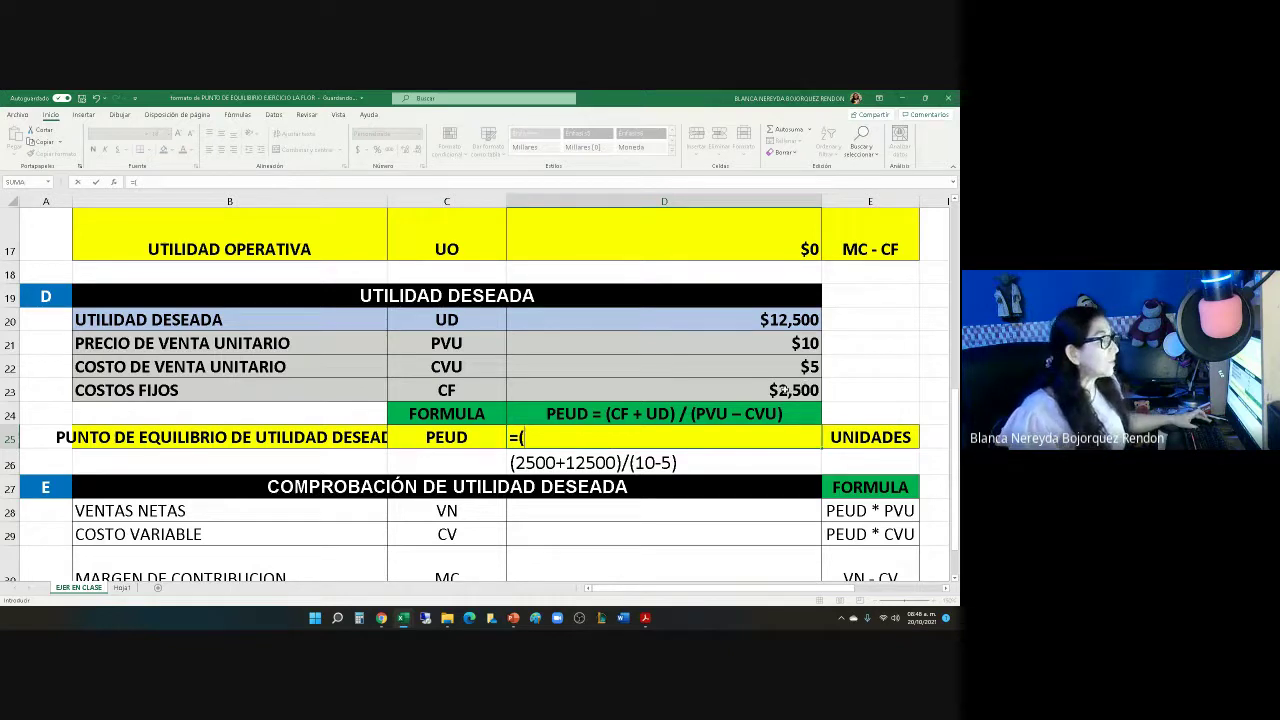
pyautogui.click(786, 390)
pyautogui.write('+')
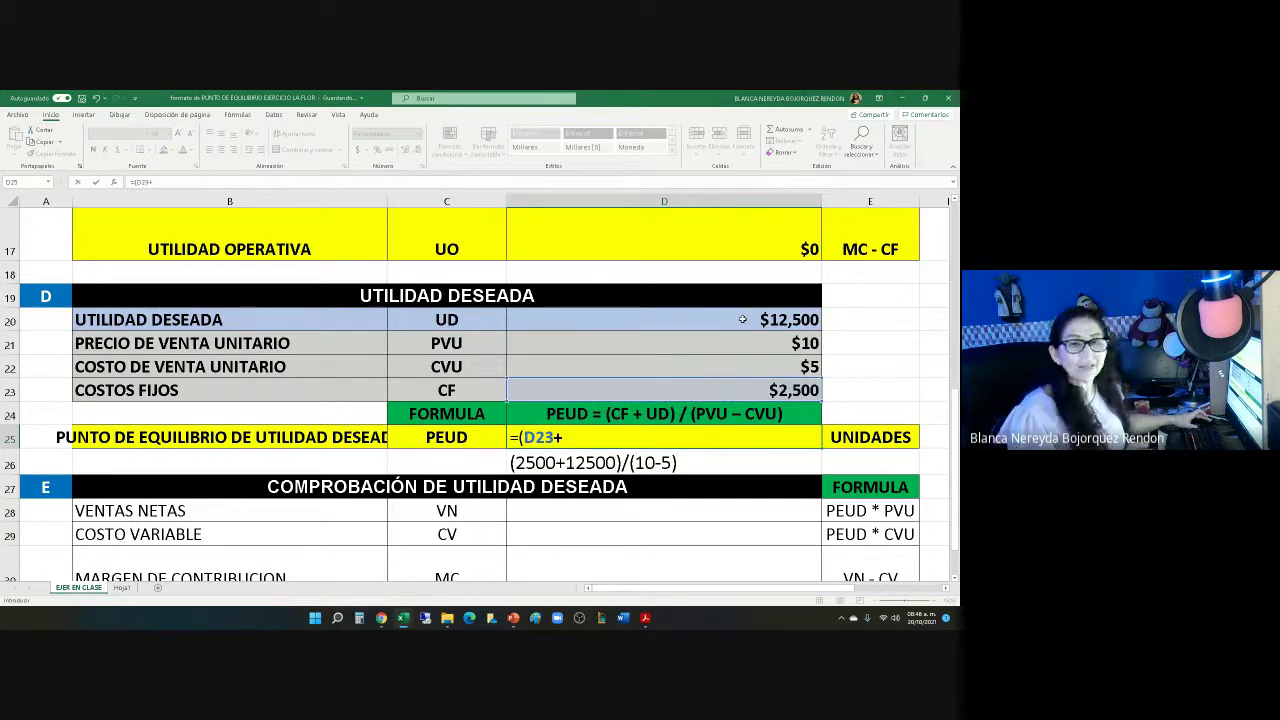
pyautogui.click(740, 320)
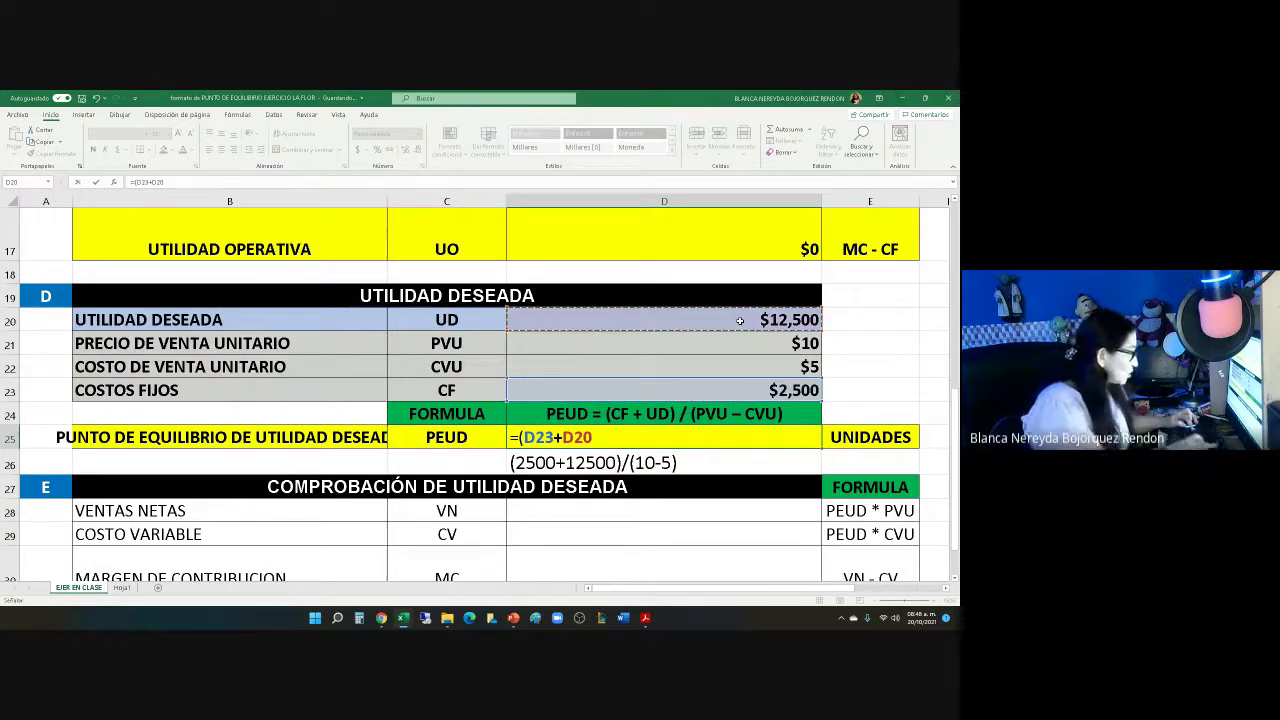
pyautogui.write(')/(')
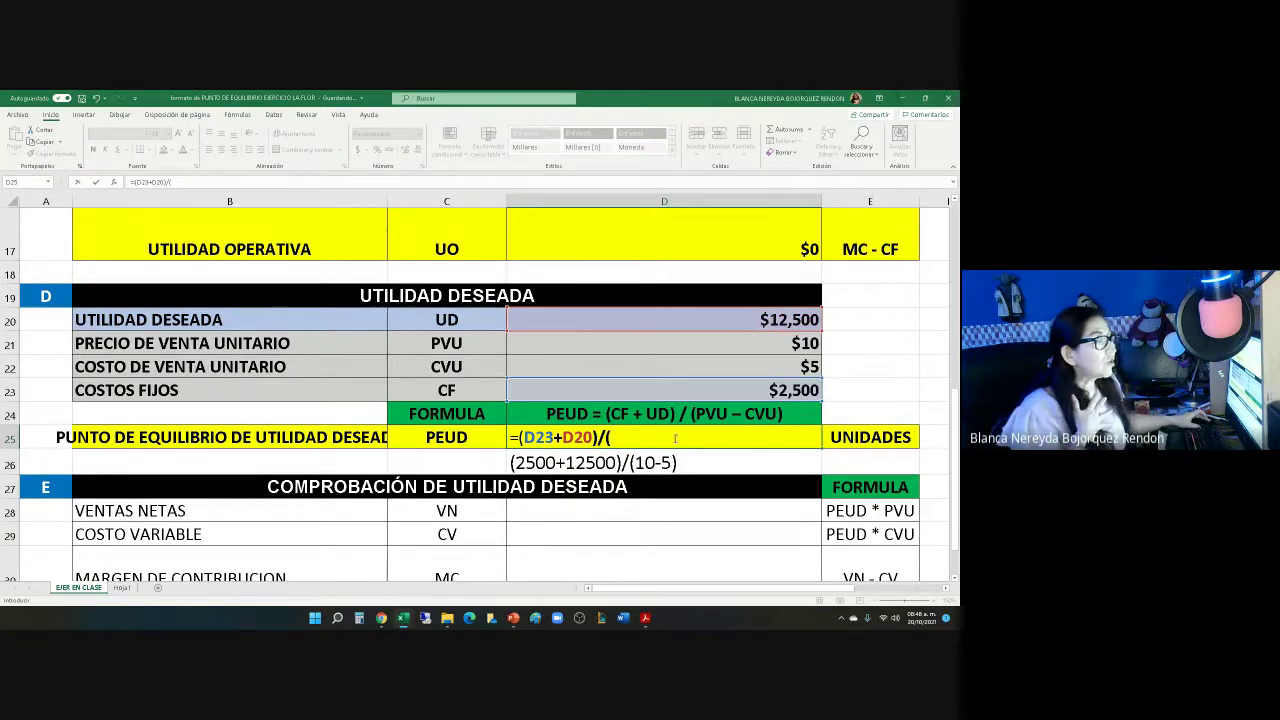
pyautogui.click(752, 344)
pyautogui.write('-')
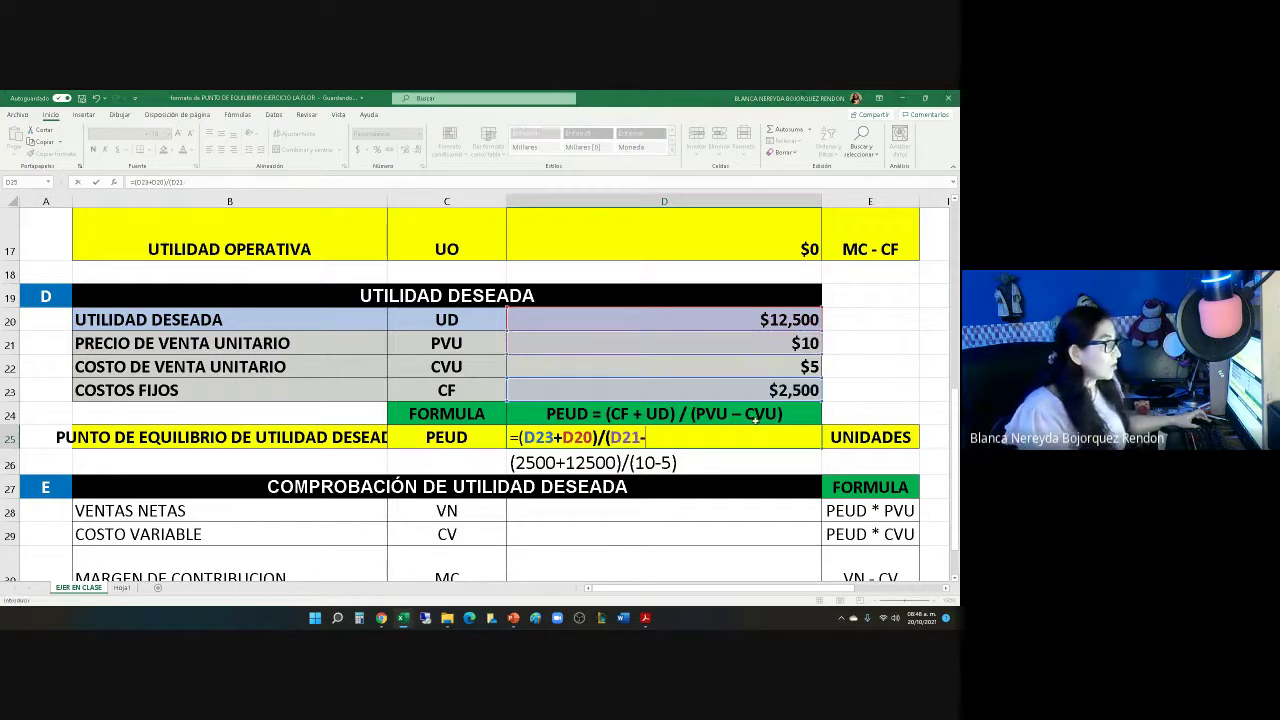
pyautogui.click(767, 369)
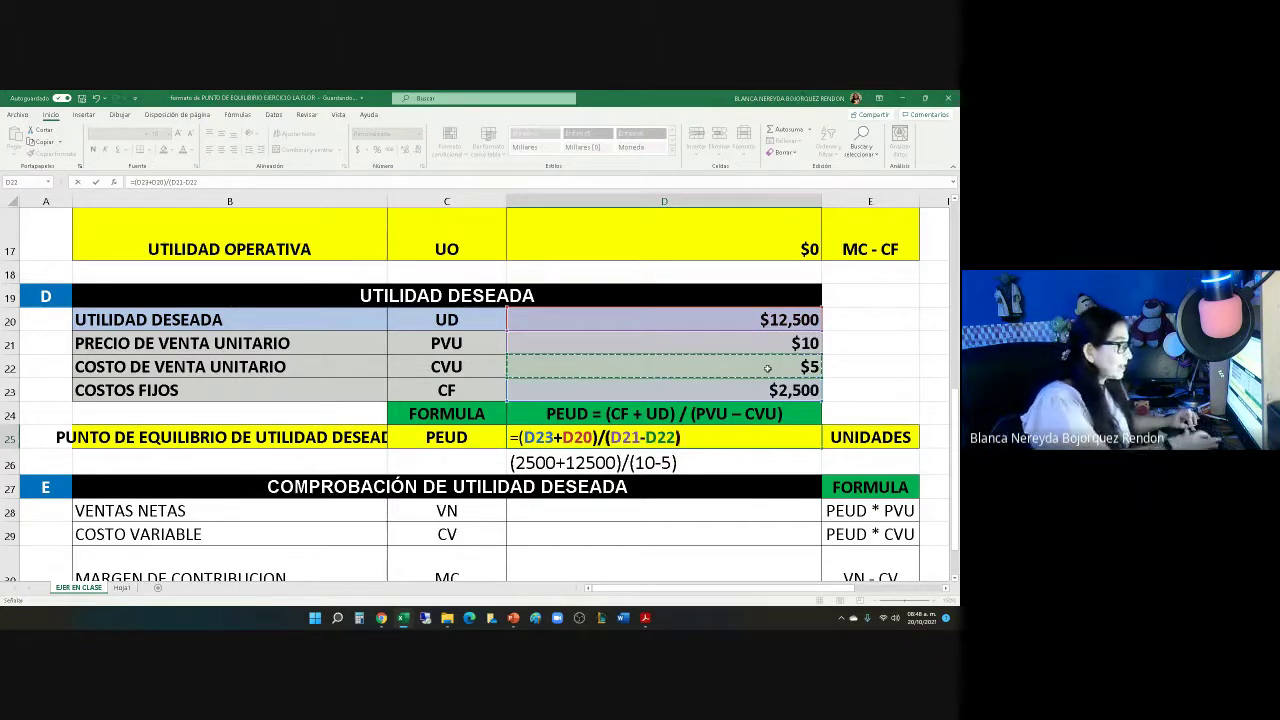
pyautogui.press('Return')
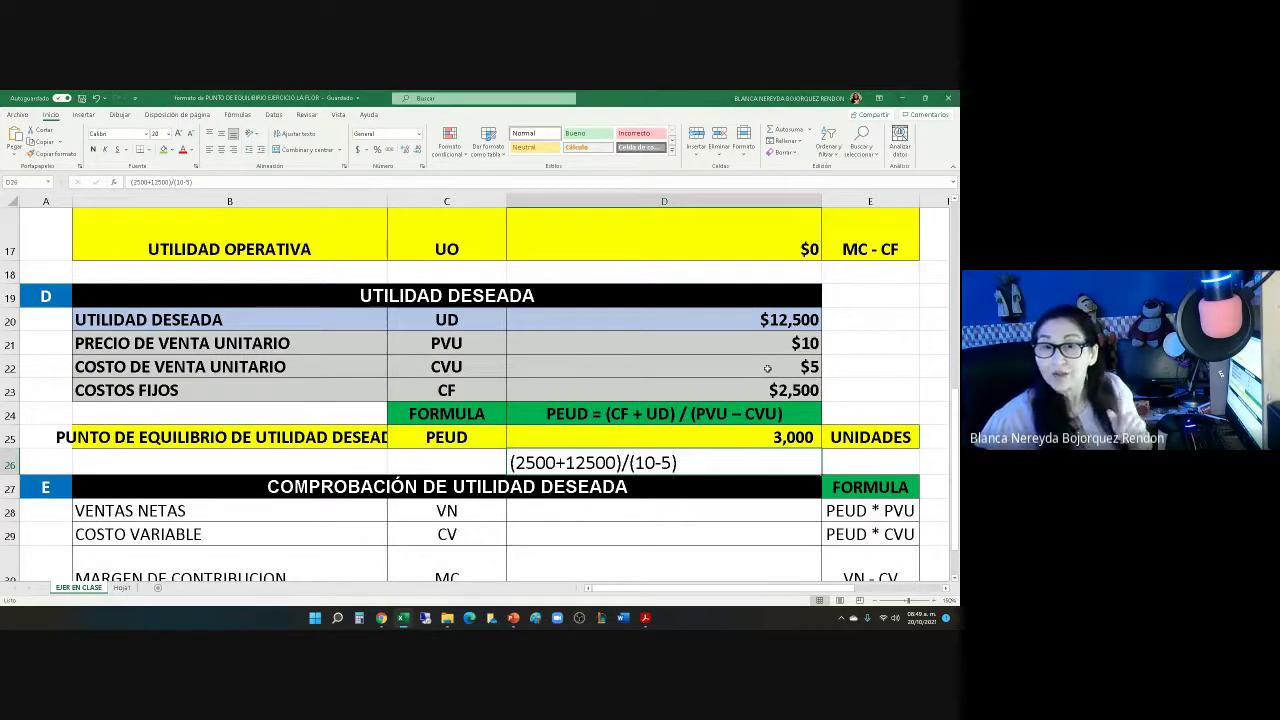
# Extend the VENTAS NETAS label in cell B28 with the worked substitution 3000 U X $10.
pyautogui.scroll(-2, 626, 352)
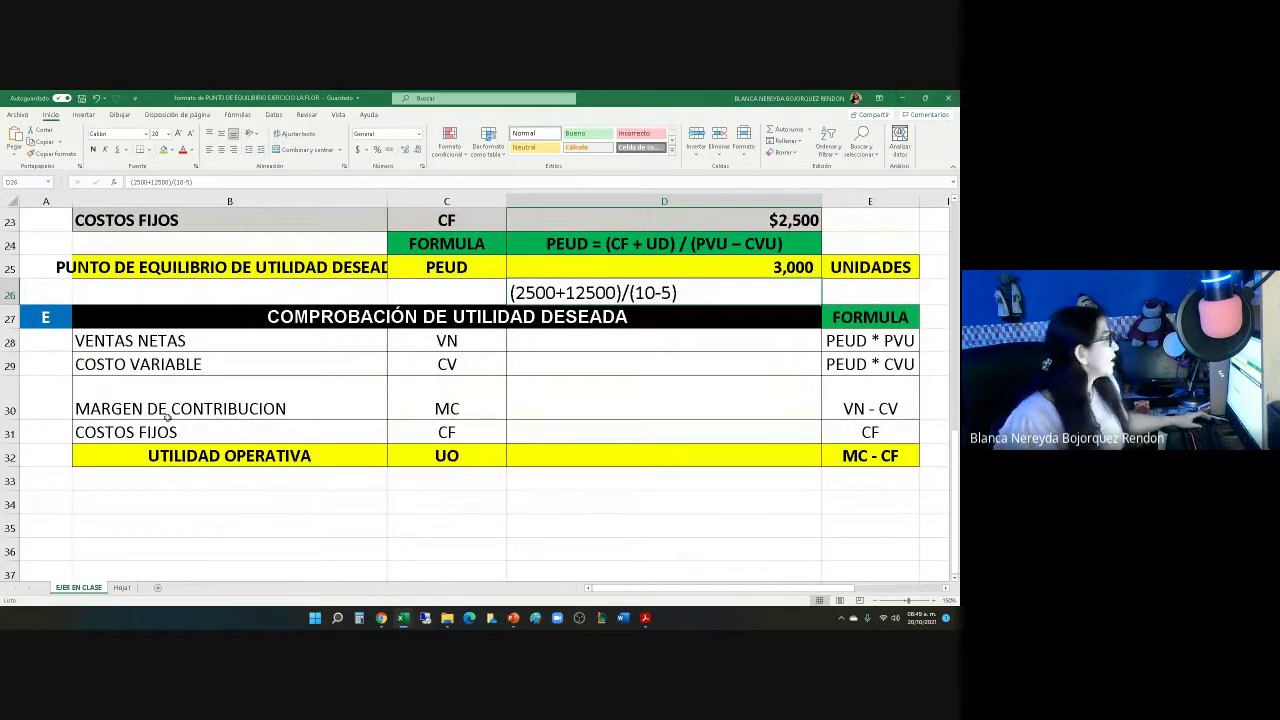
pyautogui.click(248, 345)
pyautogui.scroll(1, 250, 345)
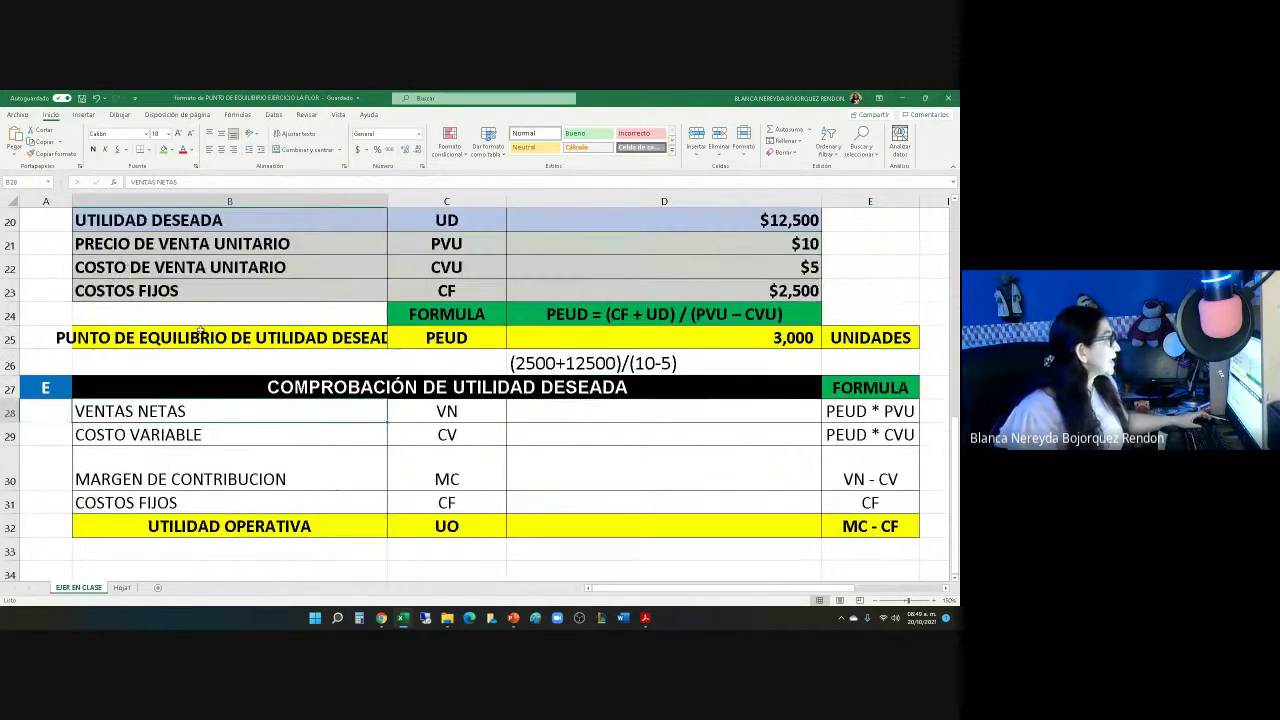
pyautogui.click(193, 183)
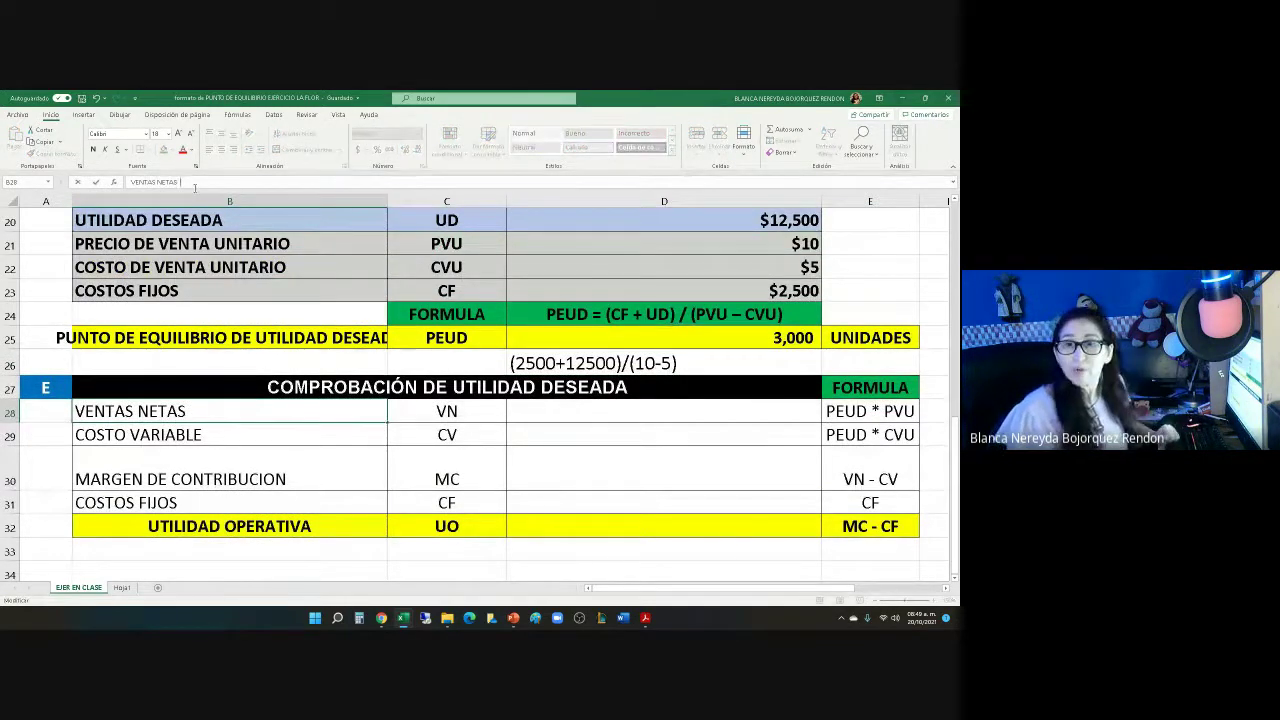
pyautogui.write('3000')
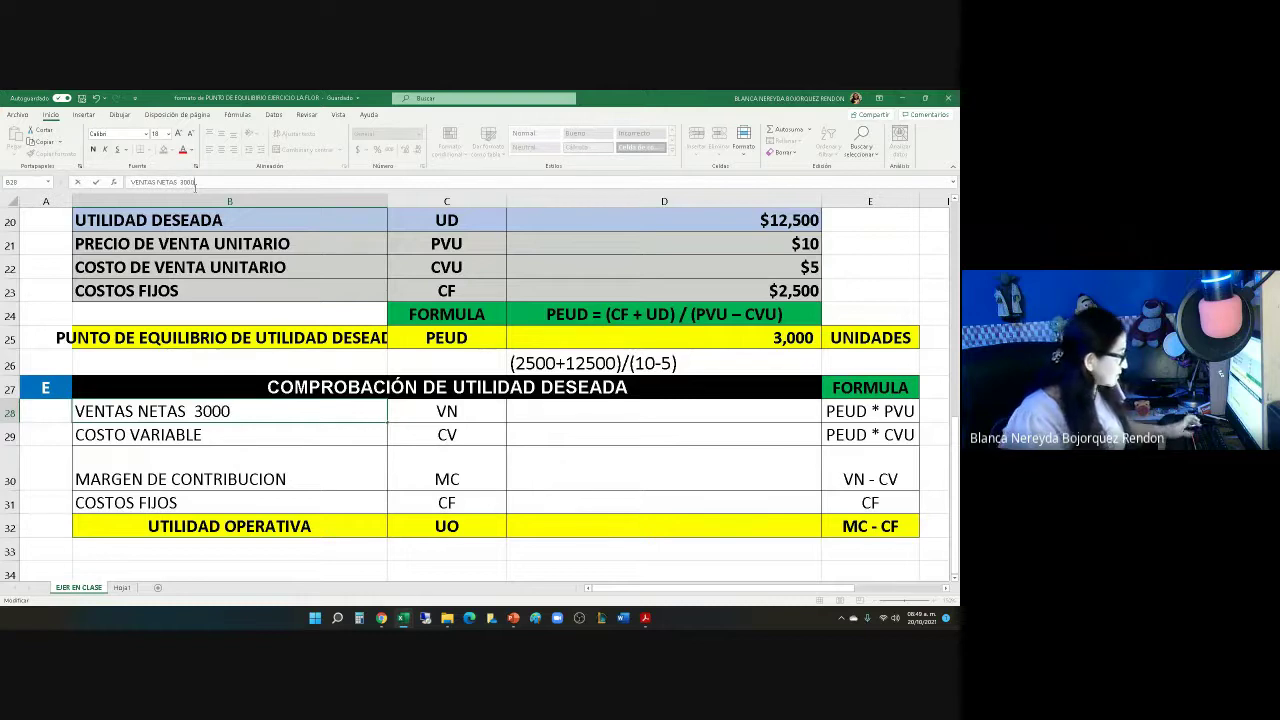
pyautogui.write(' U X')
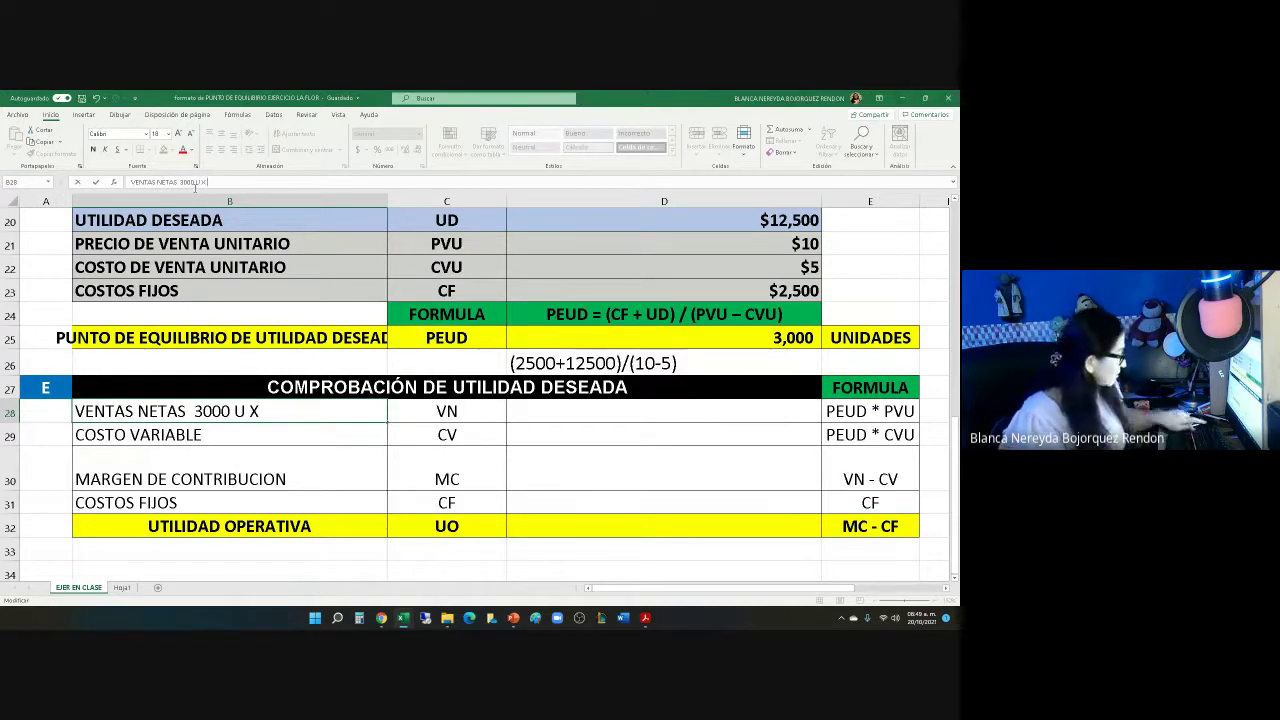
pyautogui.write(' $10')
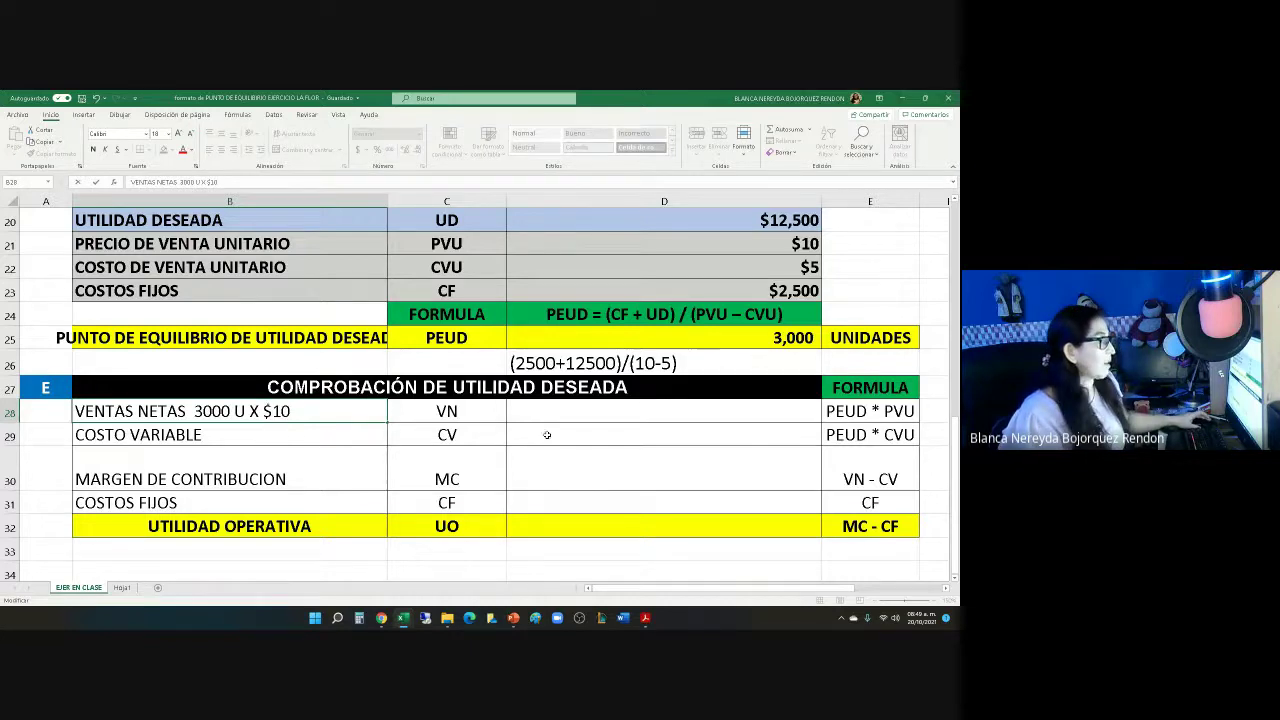
# Calculate the net sales of the desired-profit verification in cell D28 with the formula =D25*D21.
pyautogui.click(555, 409)
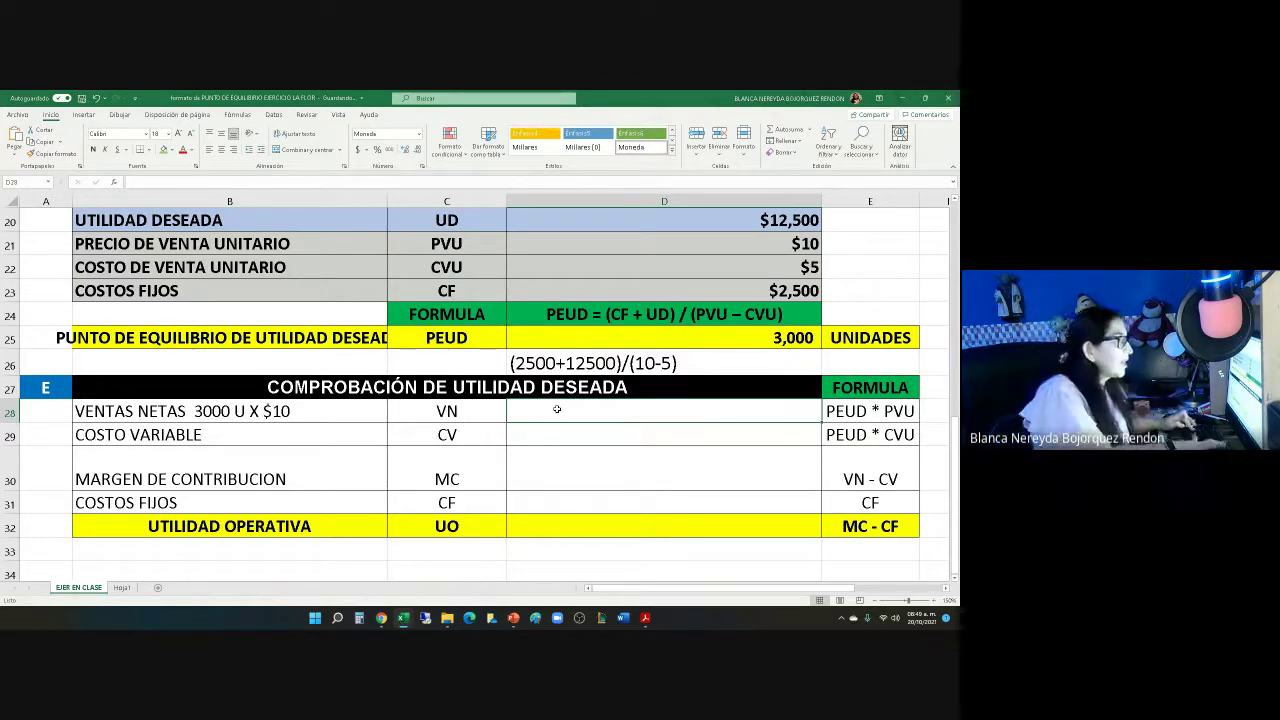
pyautogui.write('=')
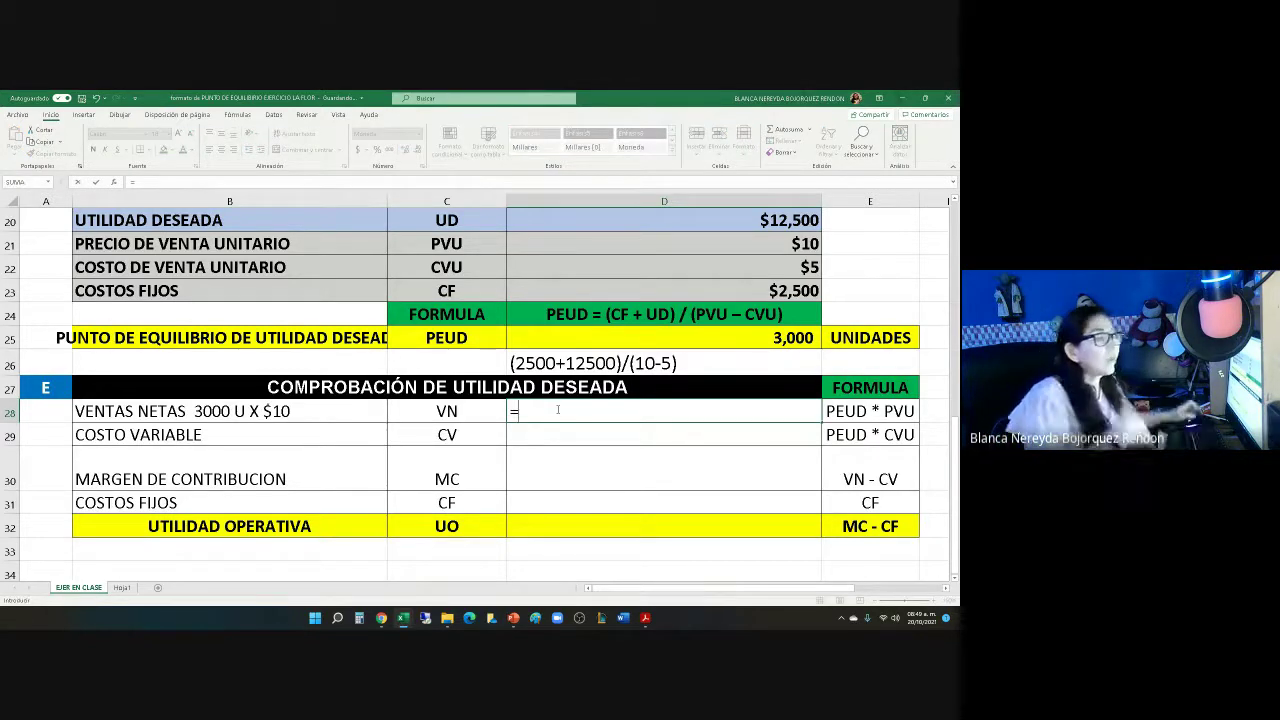
pyautogui.click(761, 338)
pyautogui.write('*')
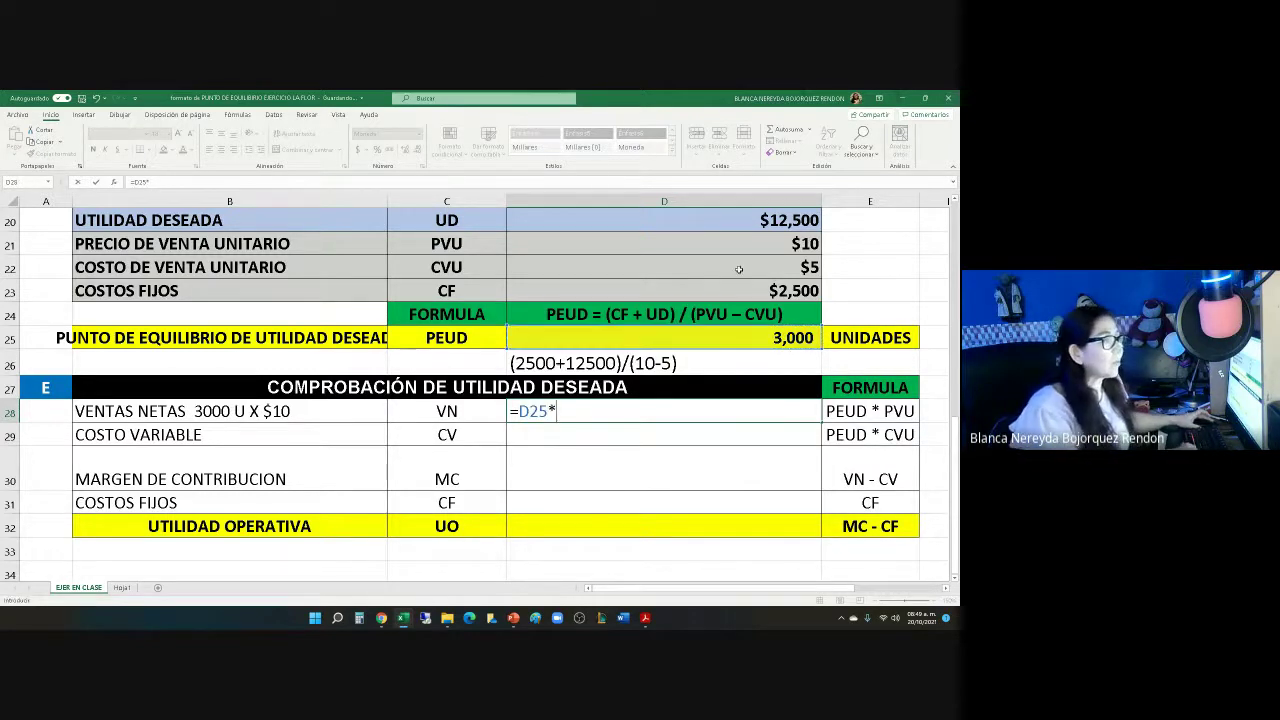
pyautogui.click(740, 245)
pyautogui.press('Return')
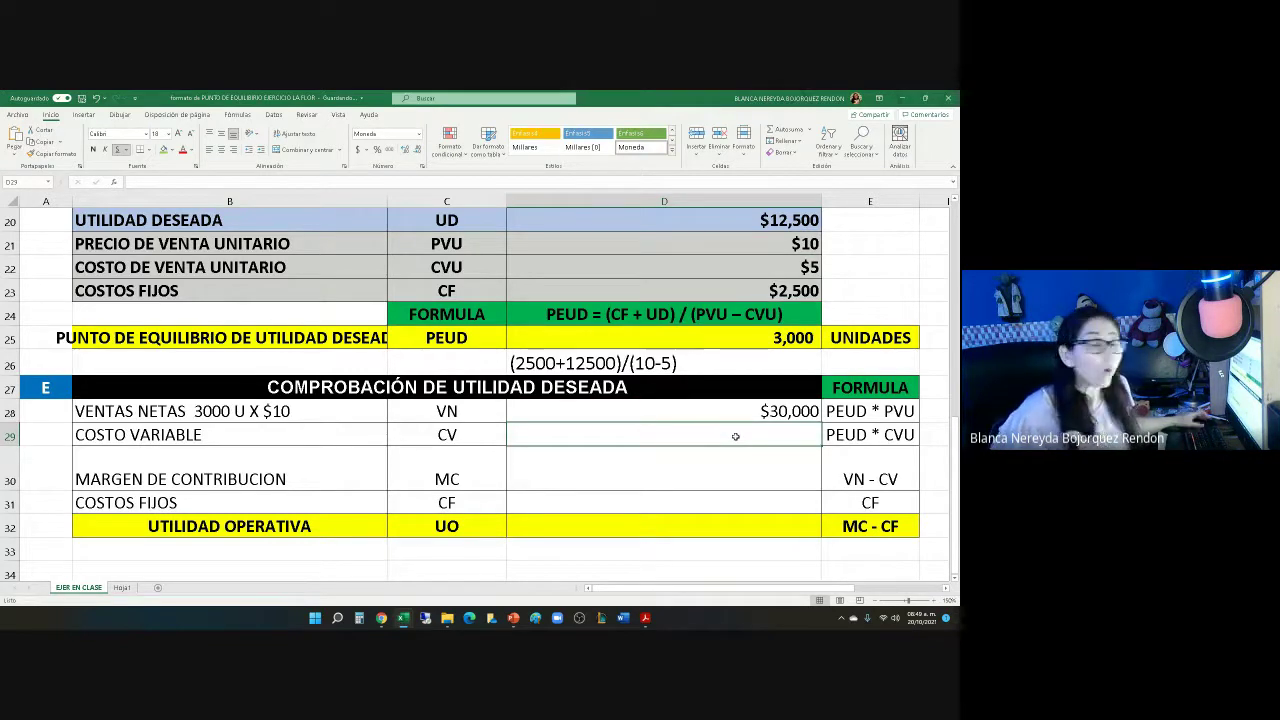
# Mark the COSTO VARIABLE row with (-) in cell A29 and extend its label in B29 with the worked substitution 3000 u x $5.
pyautogui.click(39, 441)
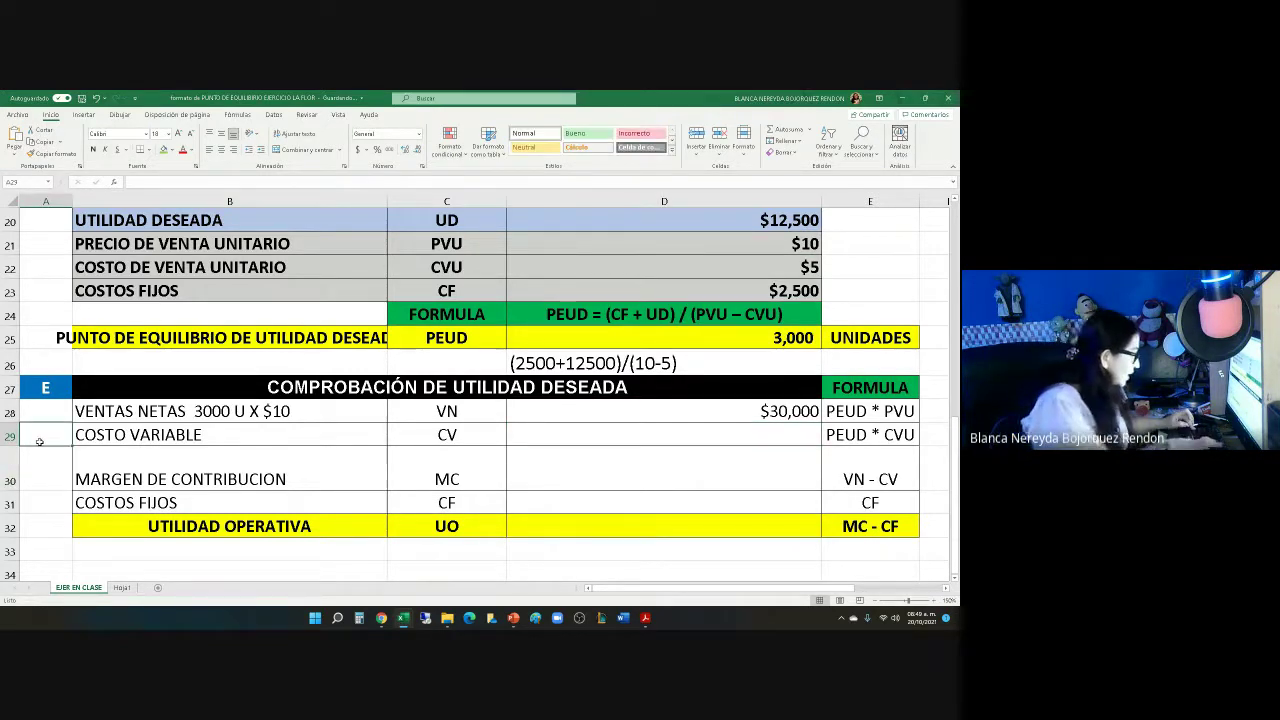
pyautogui.write('(-)')
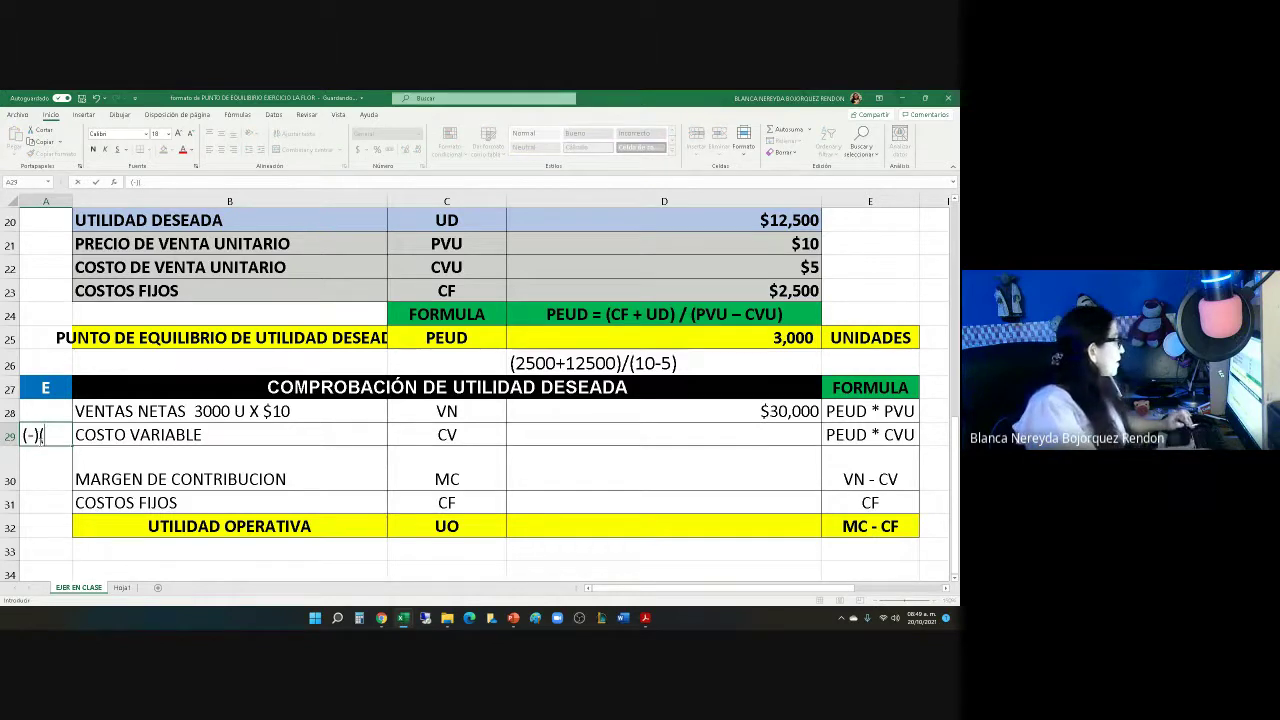
pyautogui.click(220, 441)
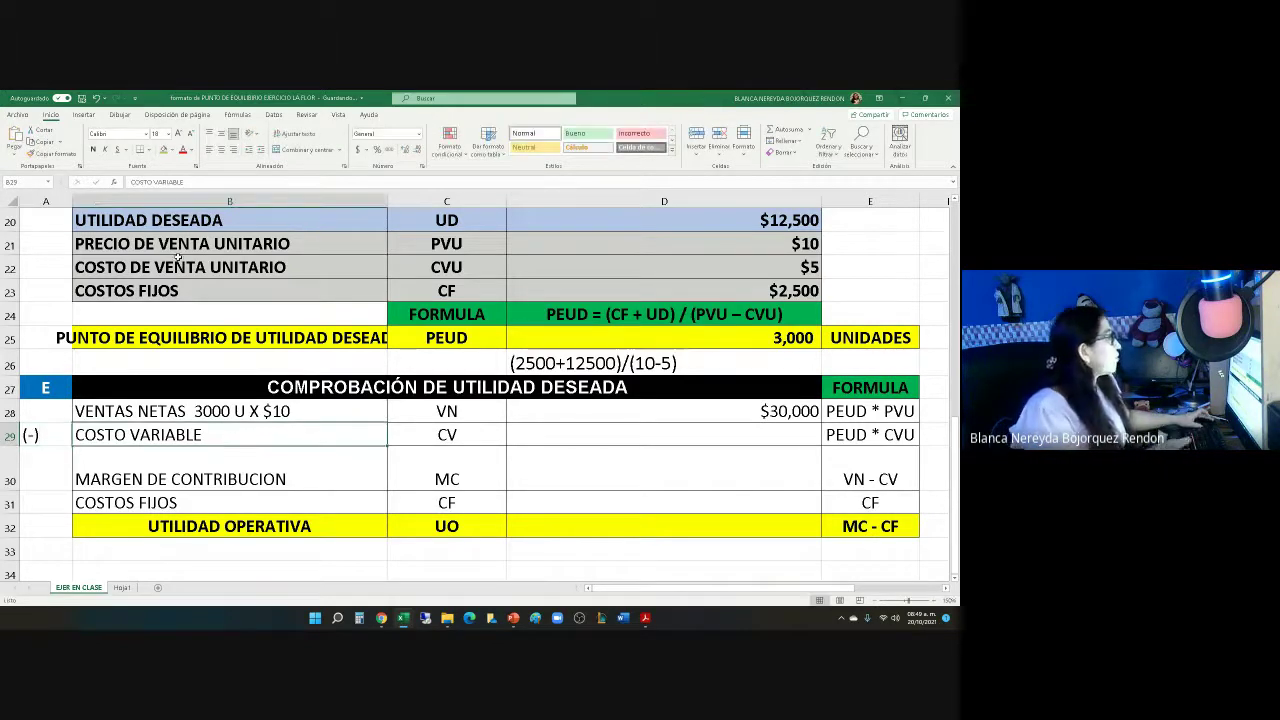
pyautogui.click(213, 184)
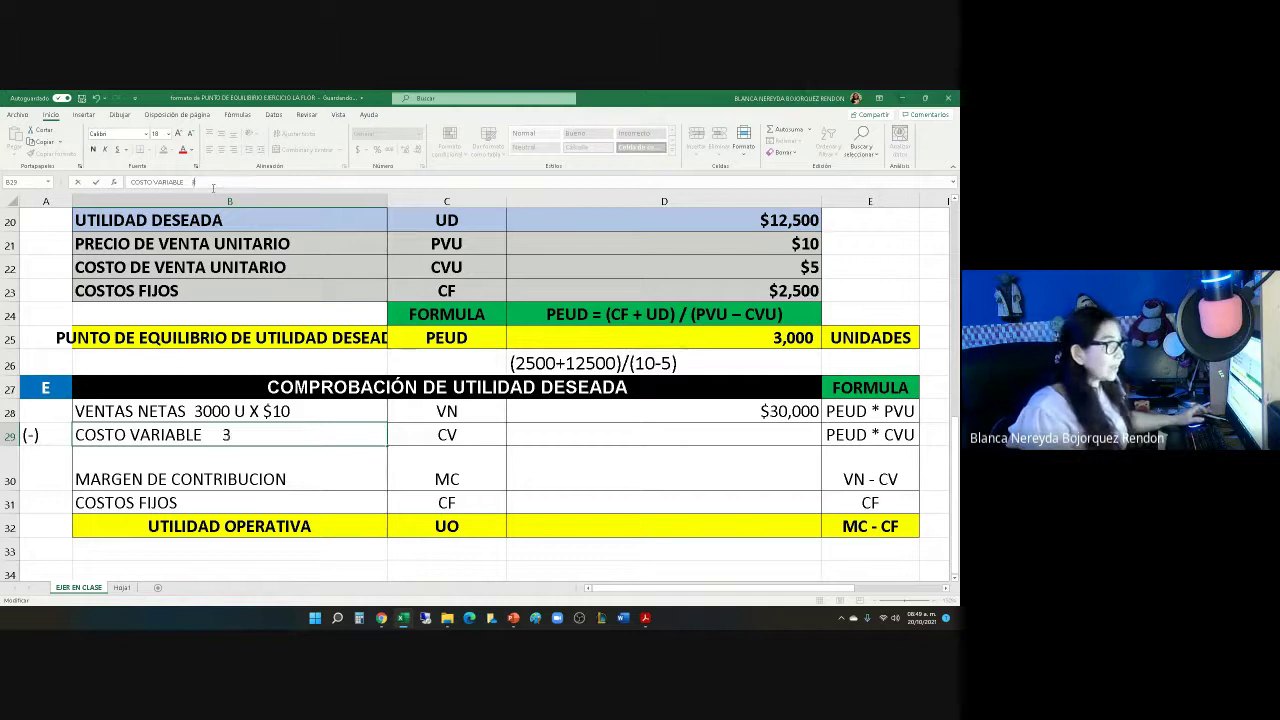
pyautogui.write('000')
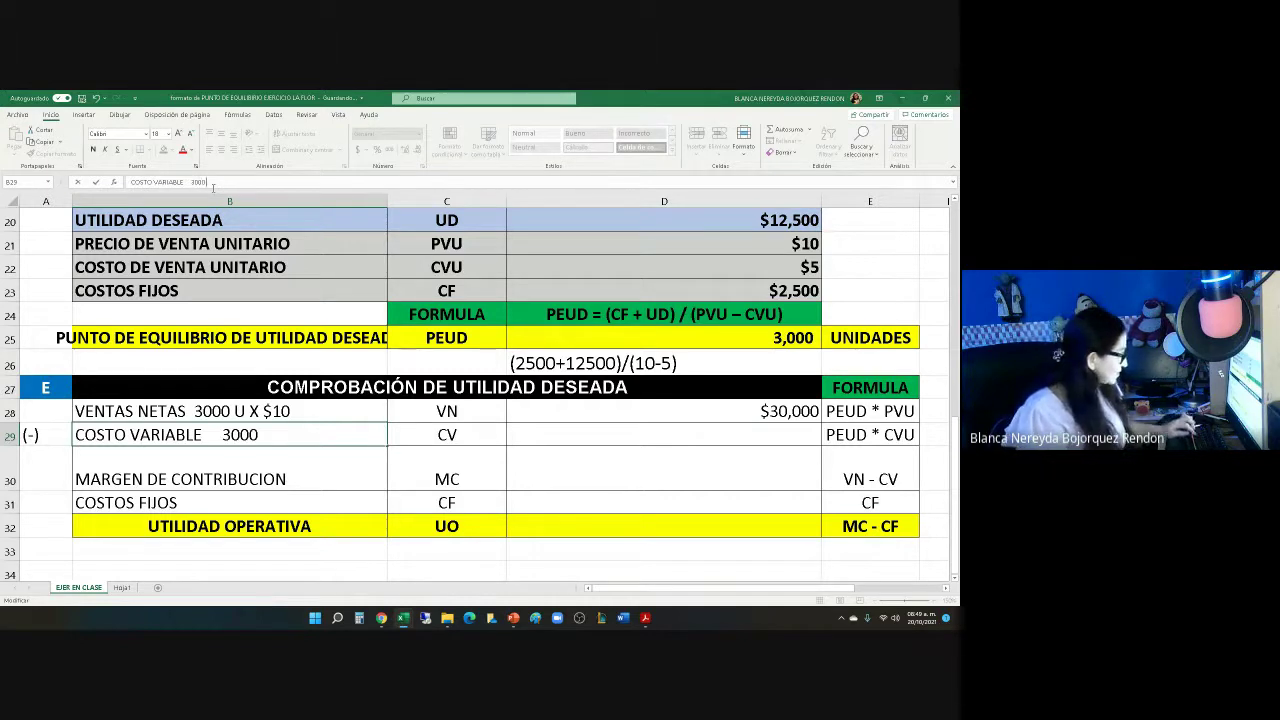
pyautogui.write(' u x')
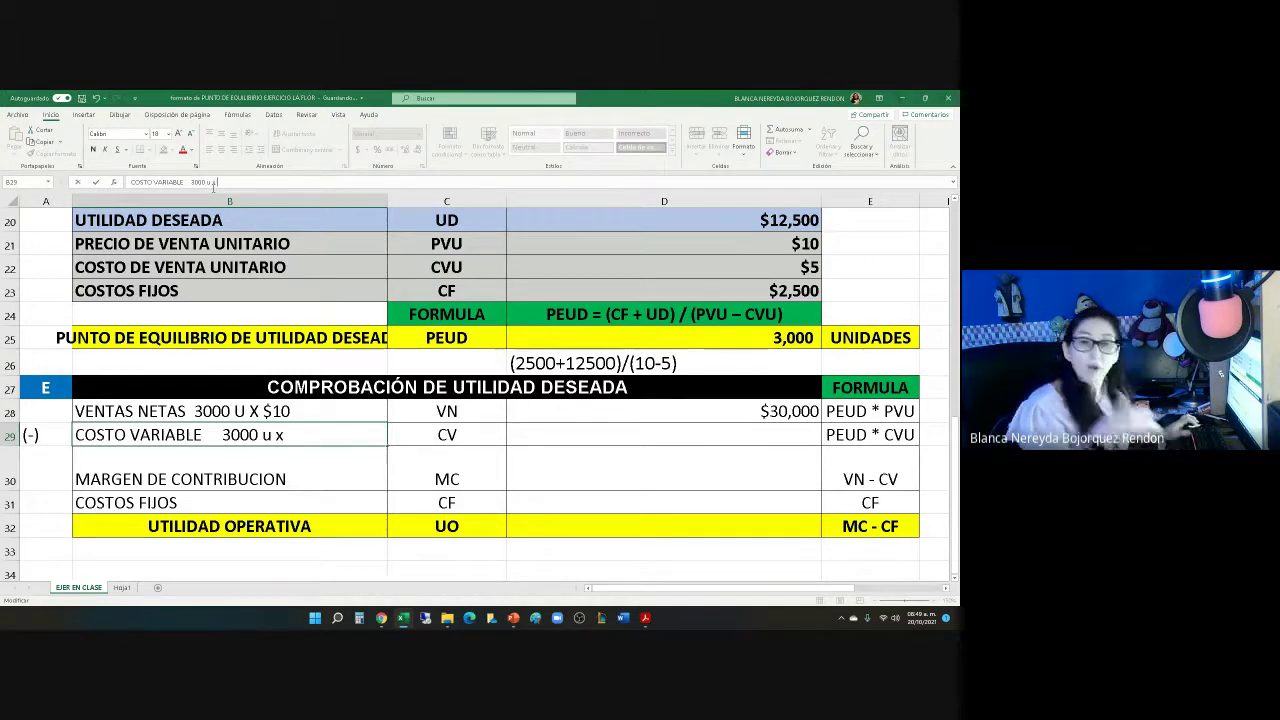
pyautogui.write(' $5')
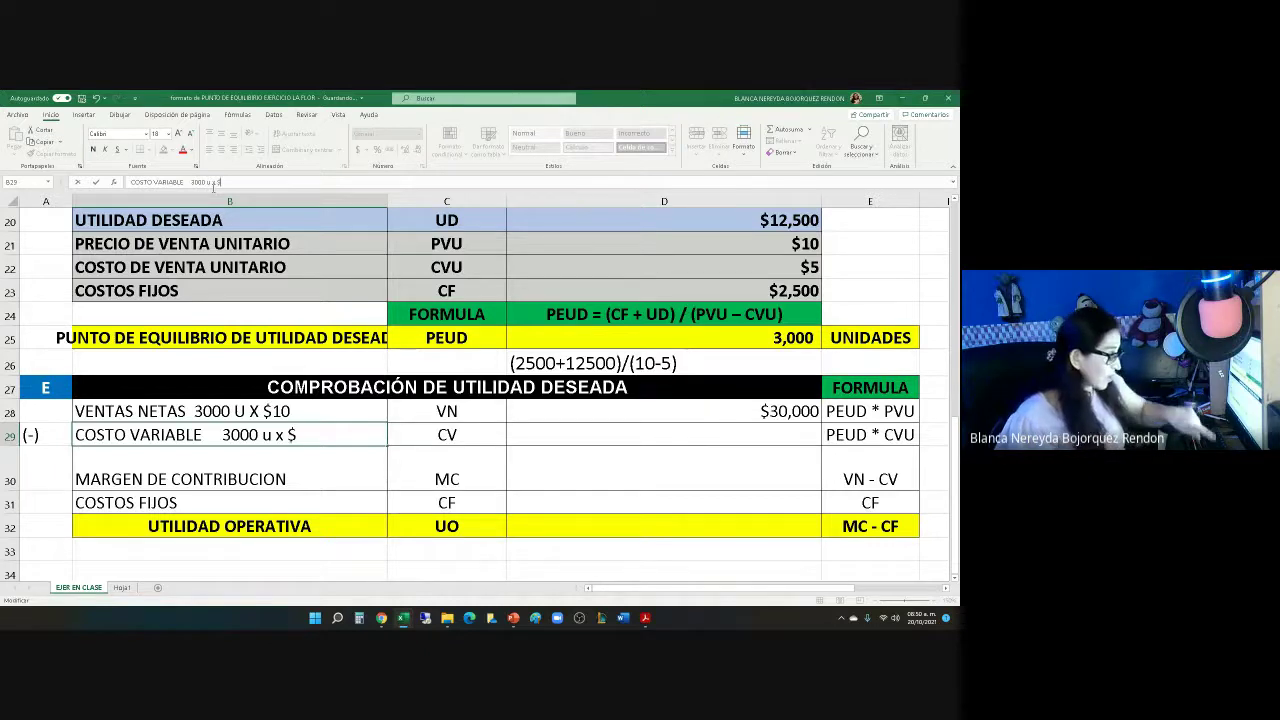
# Calculate the variable cost of the desired-profit verification in cell D29 with the formula =D25*D22.
pyautogui.click(714, 437)
pyautogui.write('=')
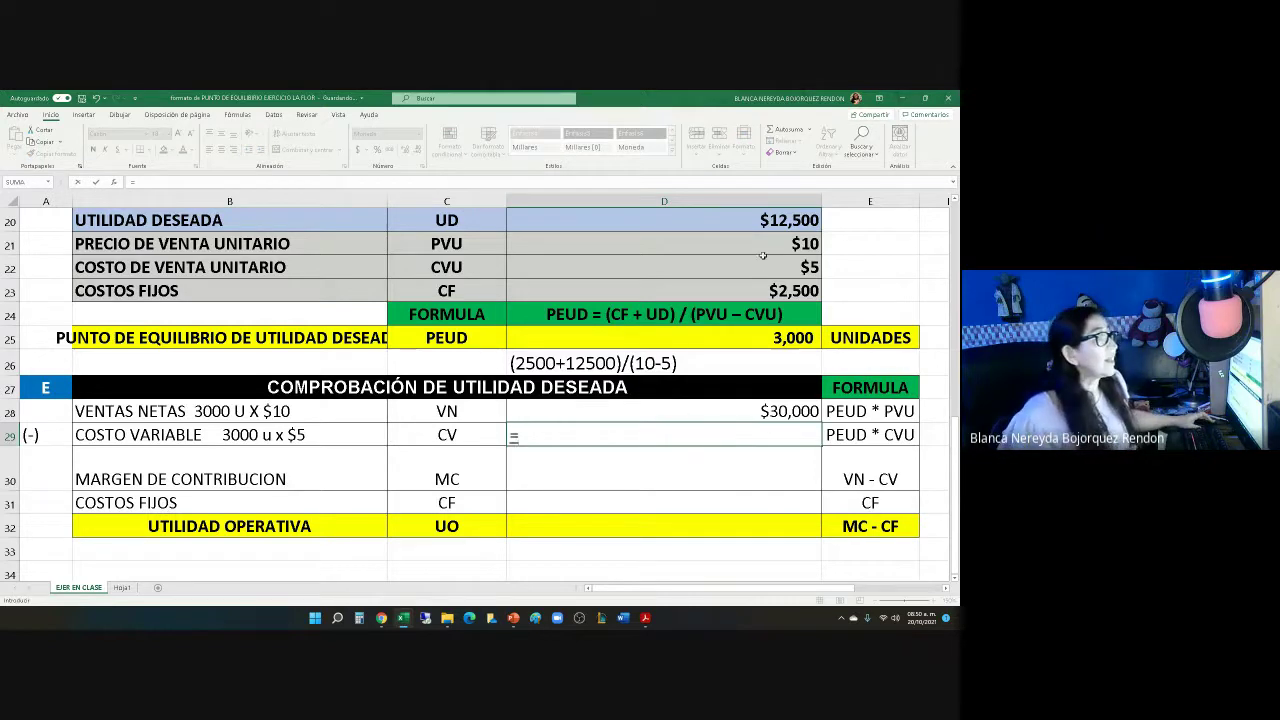
pyautogui.click(759, 339)
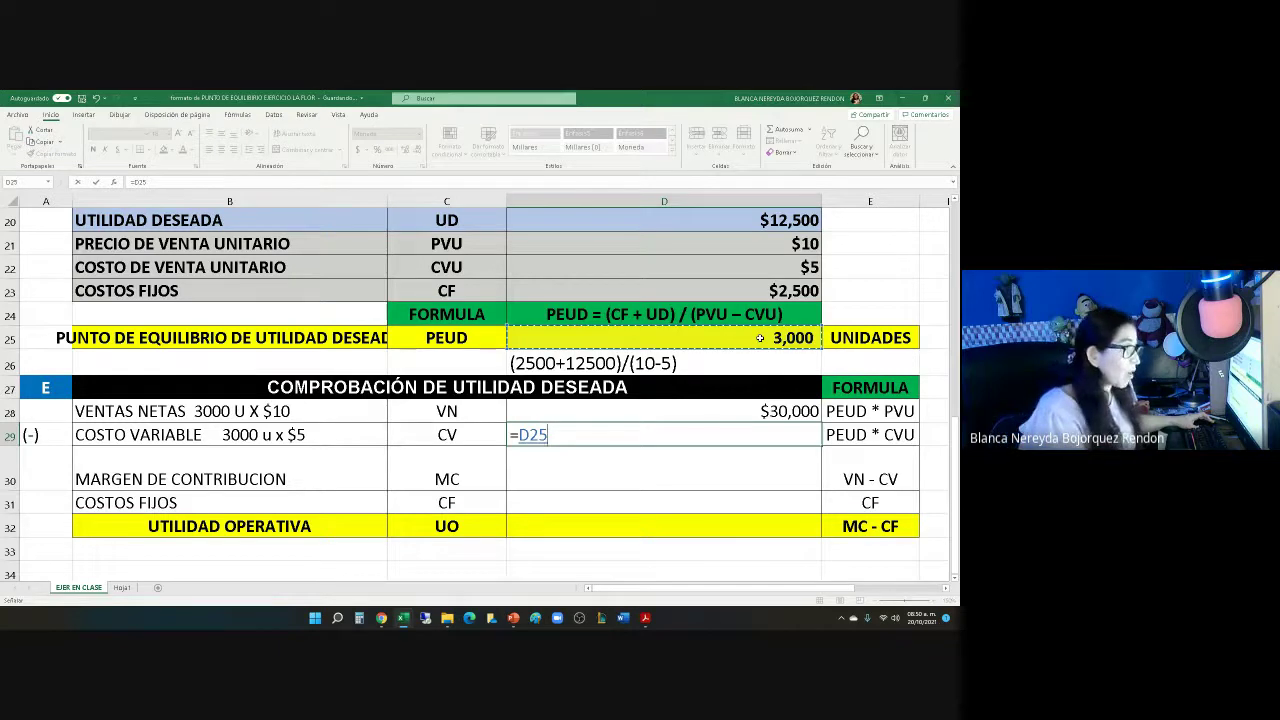
pyautogui.write('*')
pyautogui.click(741, 268)
pyautogui.press('Return')
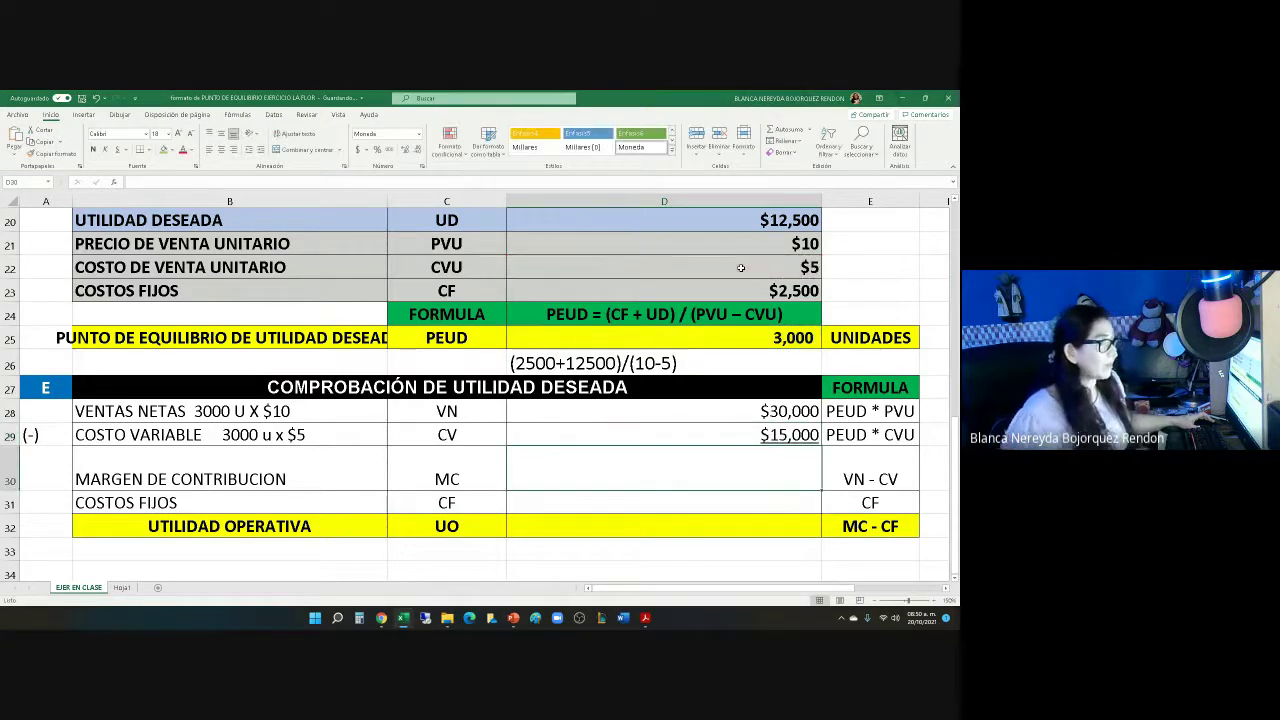
# Mark the MARGEN DE CONTRIBUCION row with (=) in cell A30 and calculate the margin in D30 with the formula =D28-D29.
pyautogui.click(67, 460)
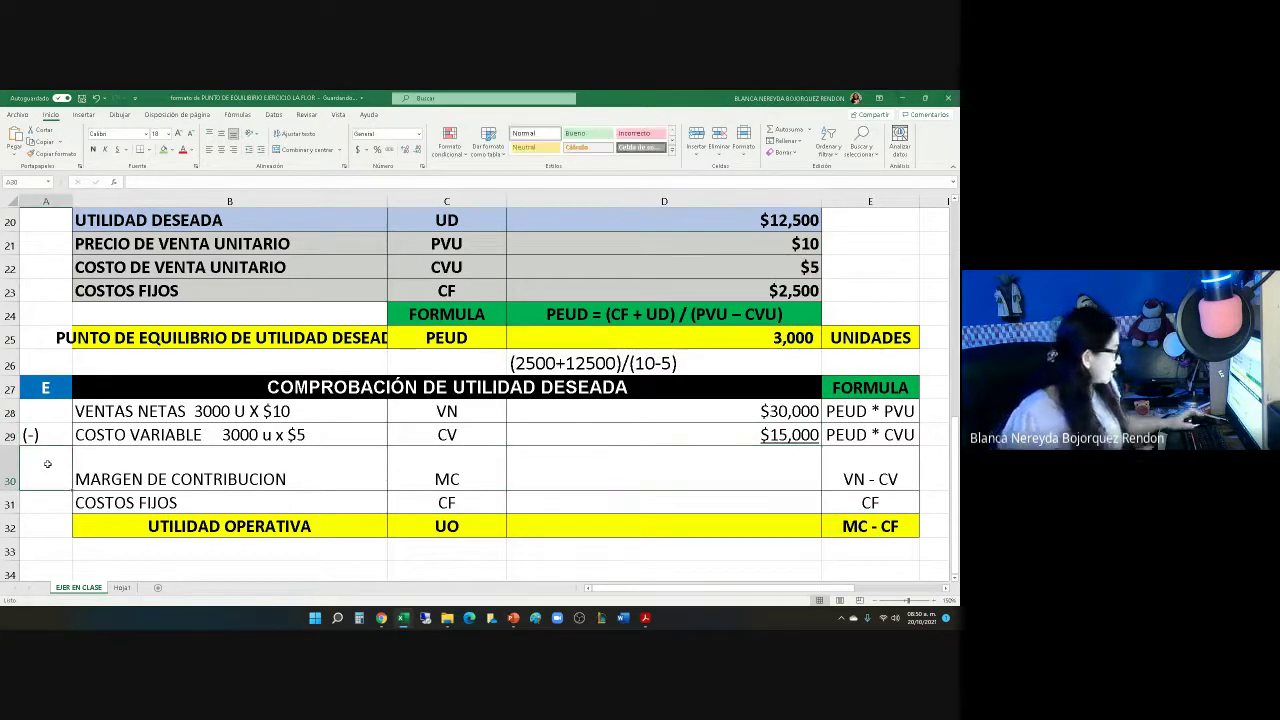
pyautogui.write('(')
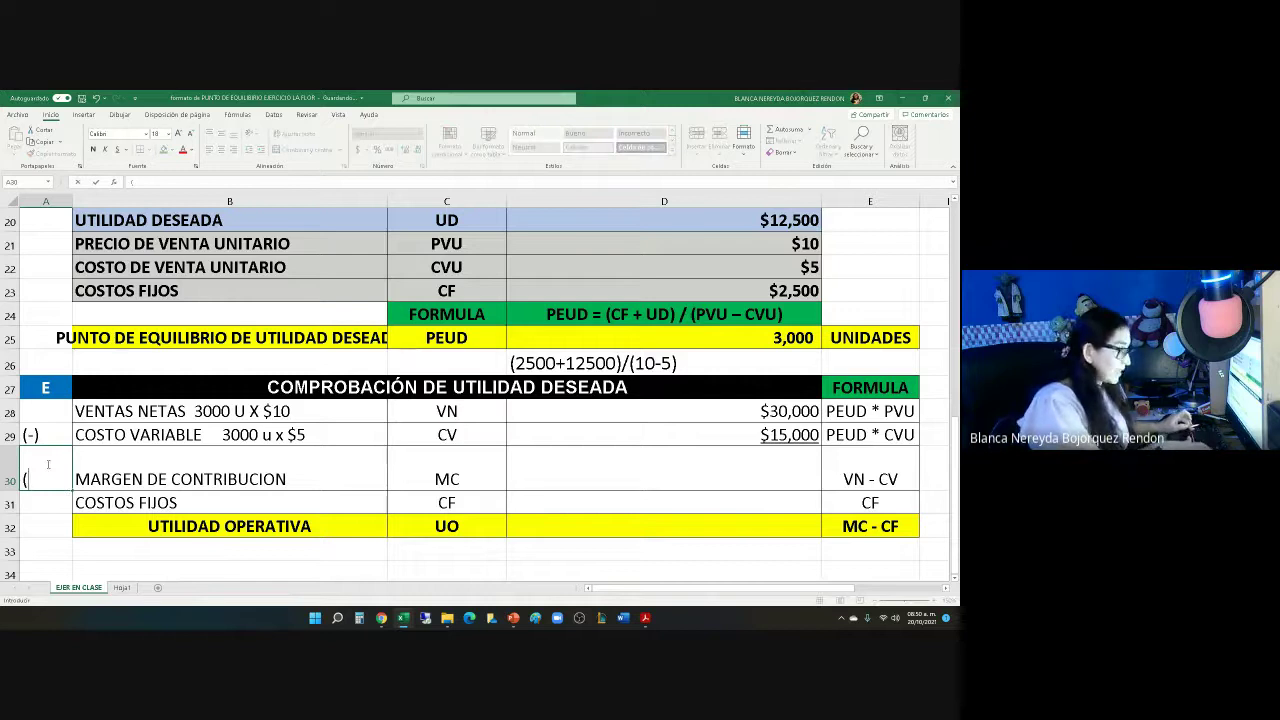
pyautogui.write('=)')
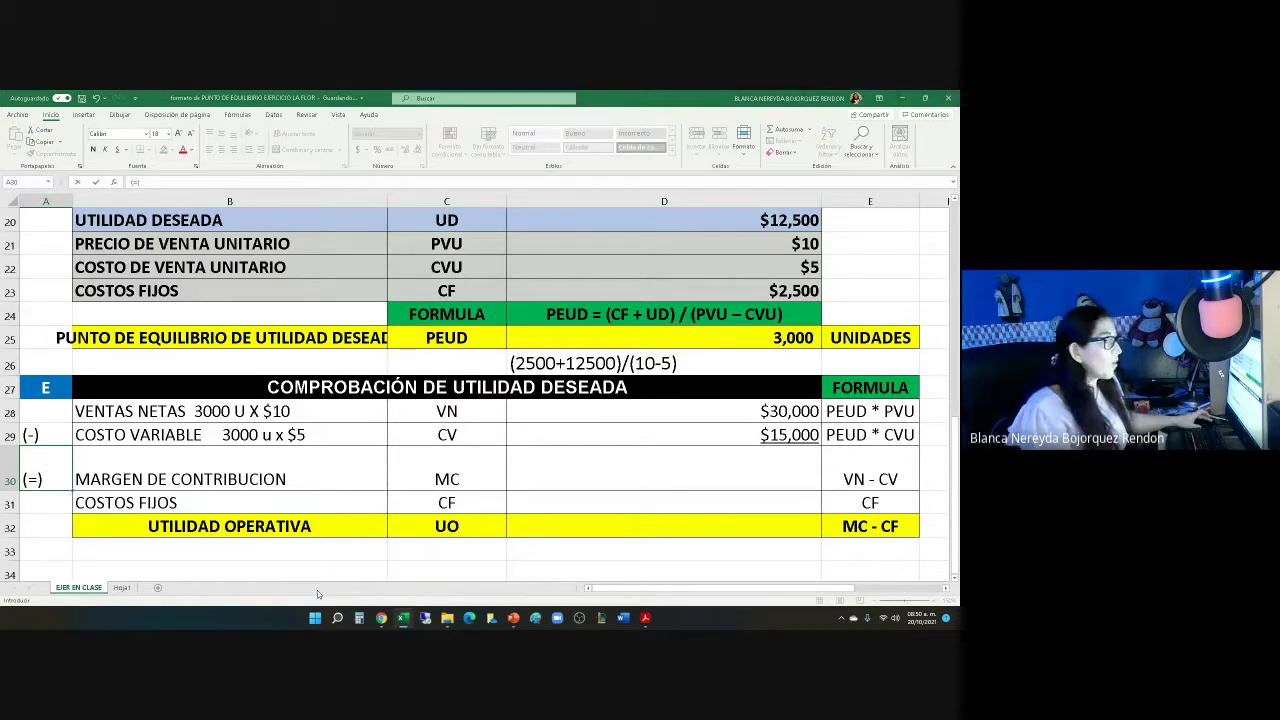
pyautogui.click(698, 476)
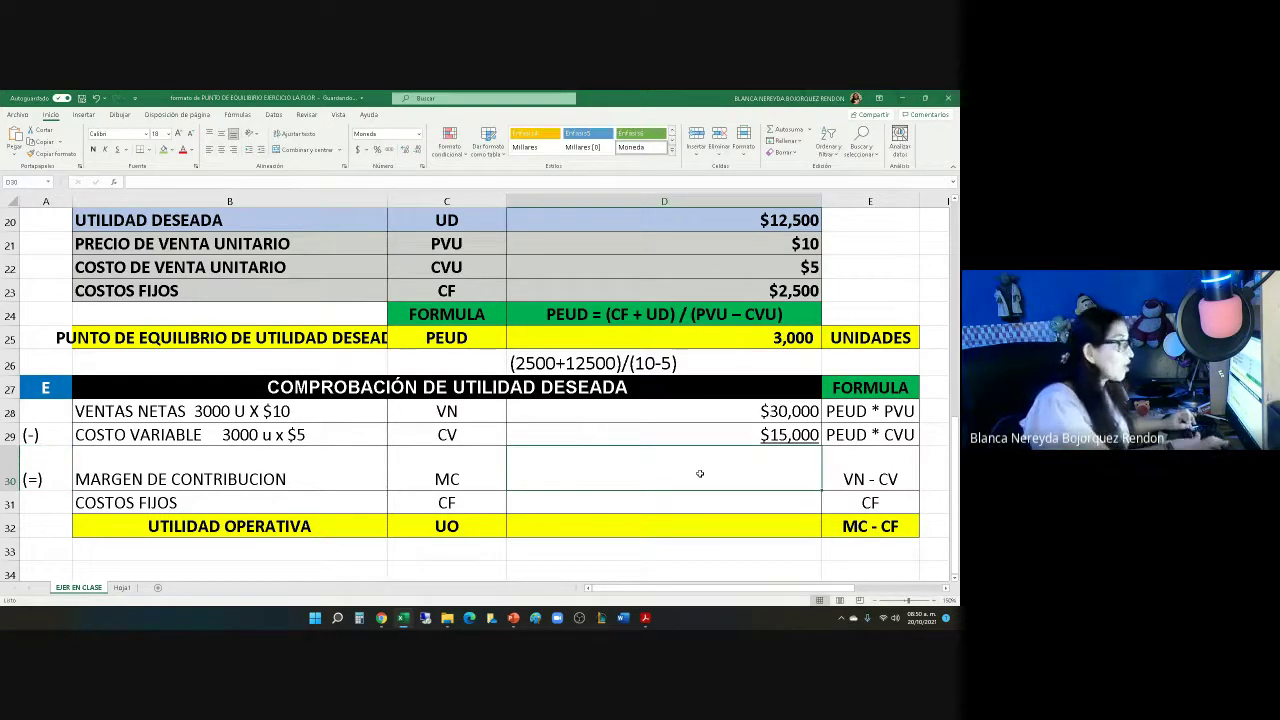
pyautogui.write('=')
pyautogui.click(780, 411)
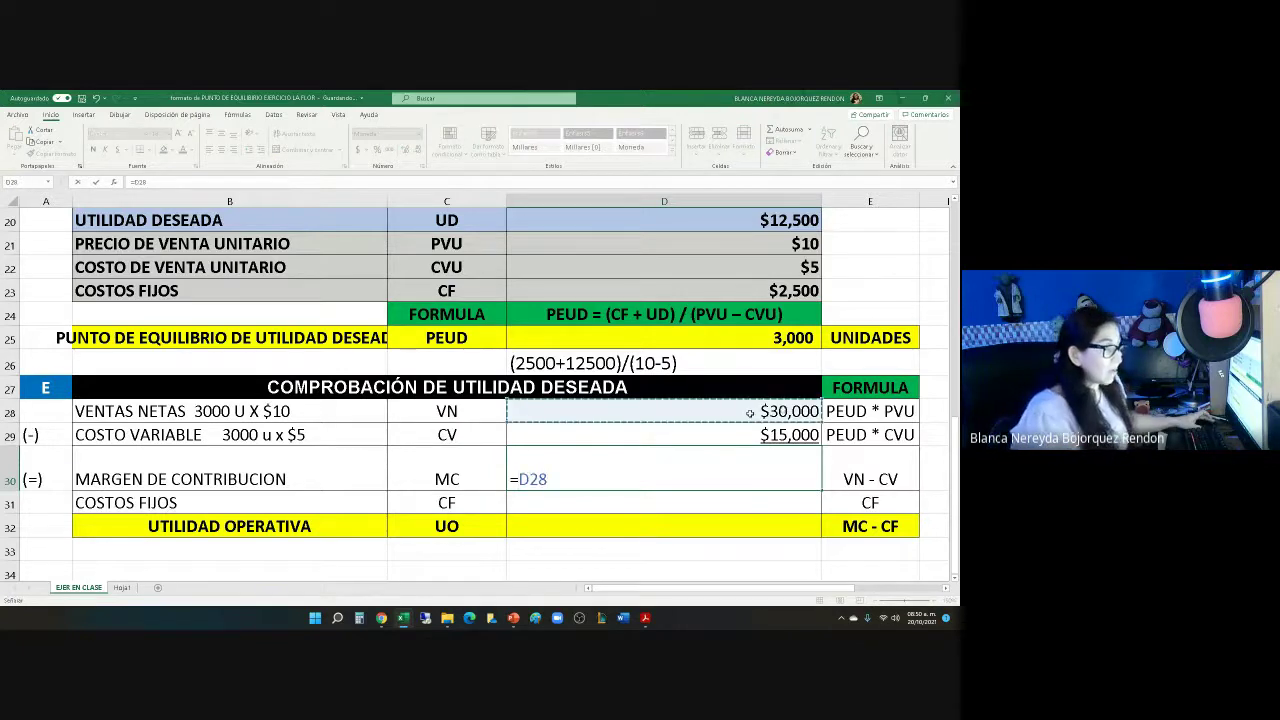
pyautogui.write('-')
pyautogui.click(714, 435)
pyautogui.press('Return')
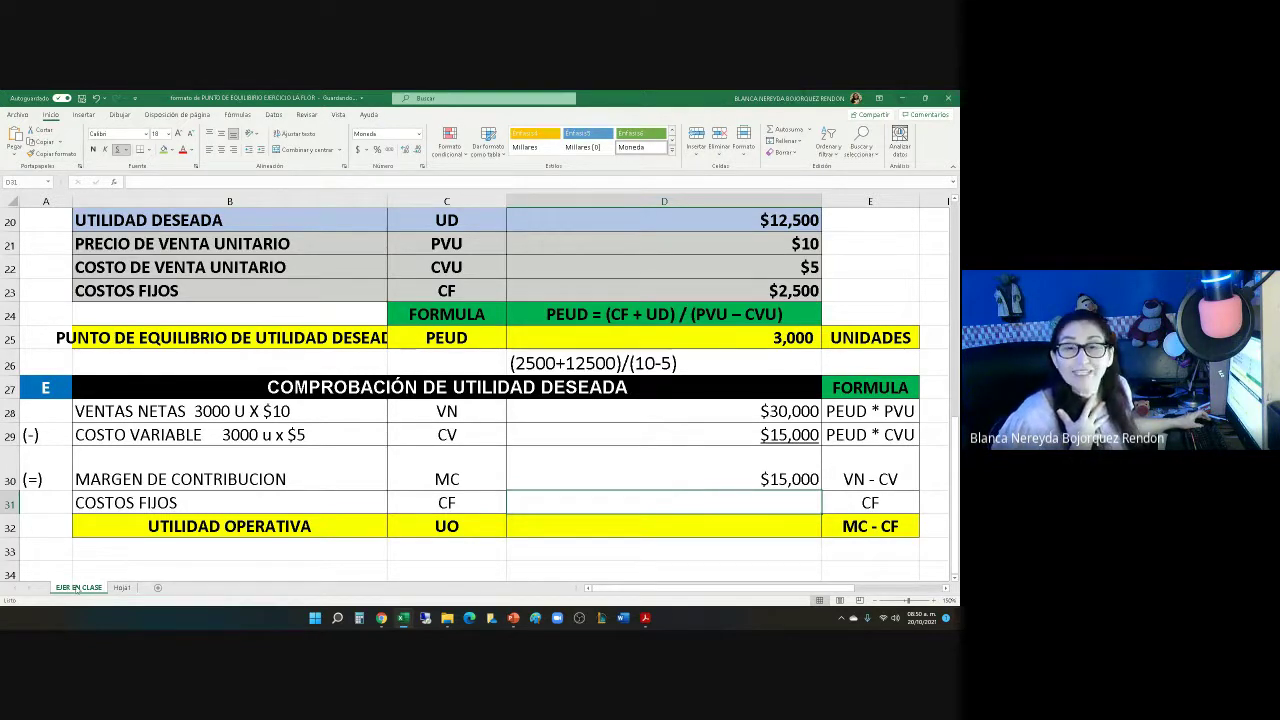
# Mark the COSTOS FIJOS row with (-) in cell A31 and bring the fixed costs into D31 with the formula =D23.
pyautogui.click(42, 511)
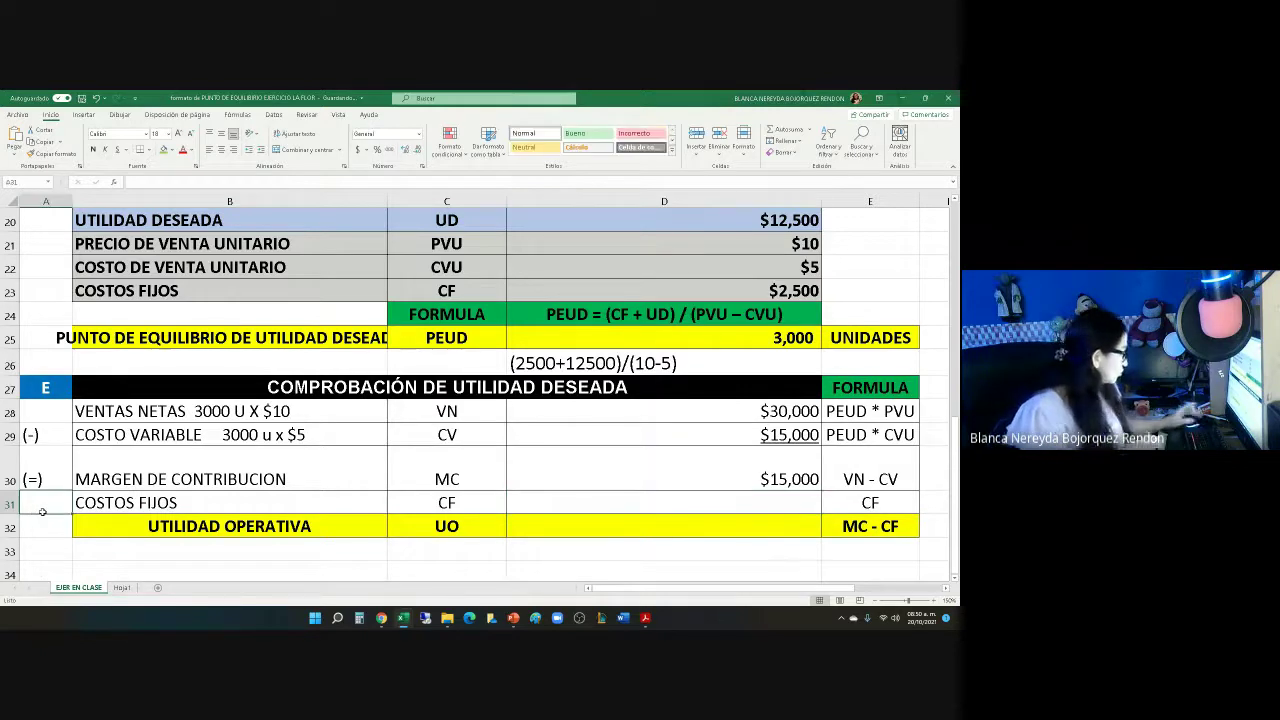
pyautogui.write('(')
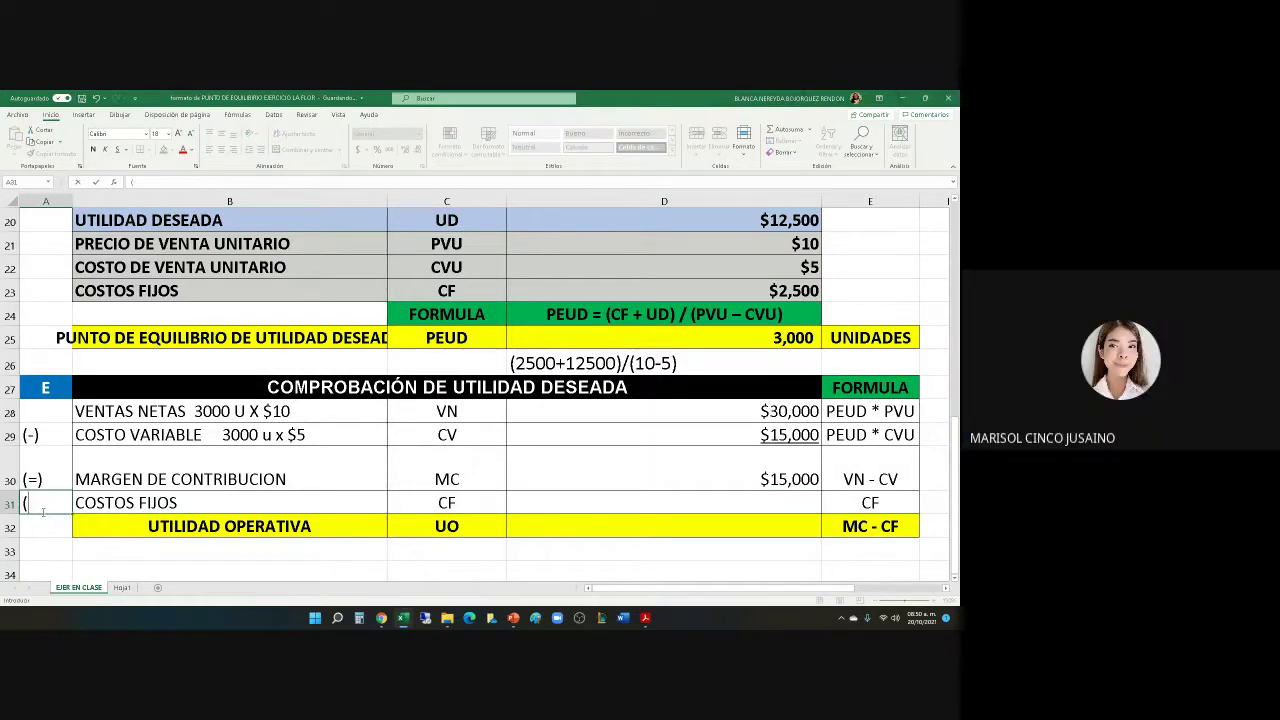
pyautogui.write('-)')
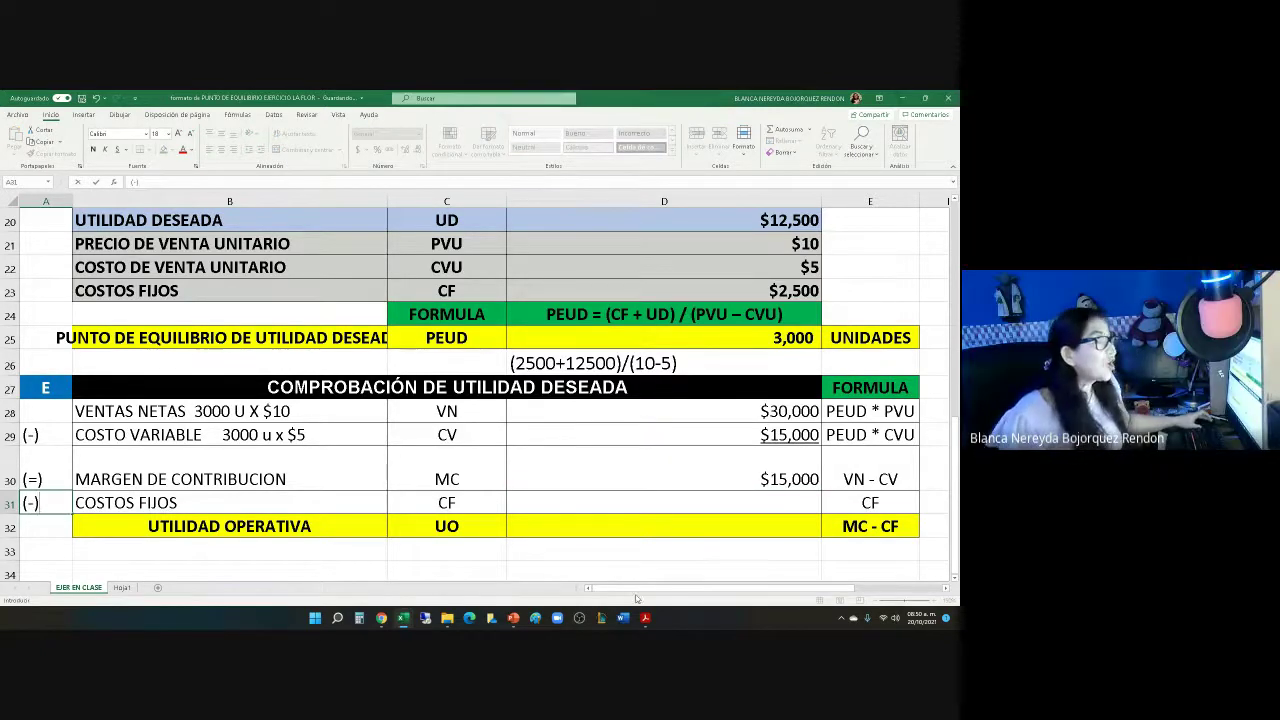
pyautogui.click(717, 507)
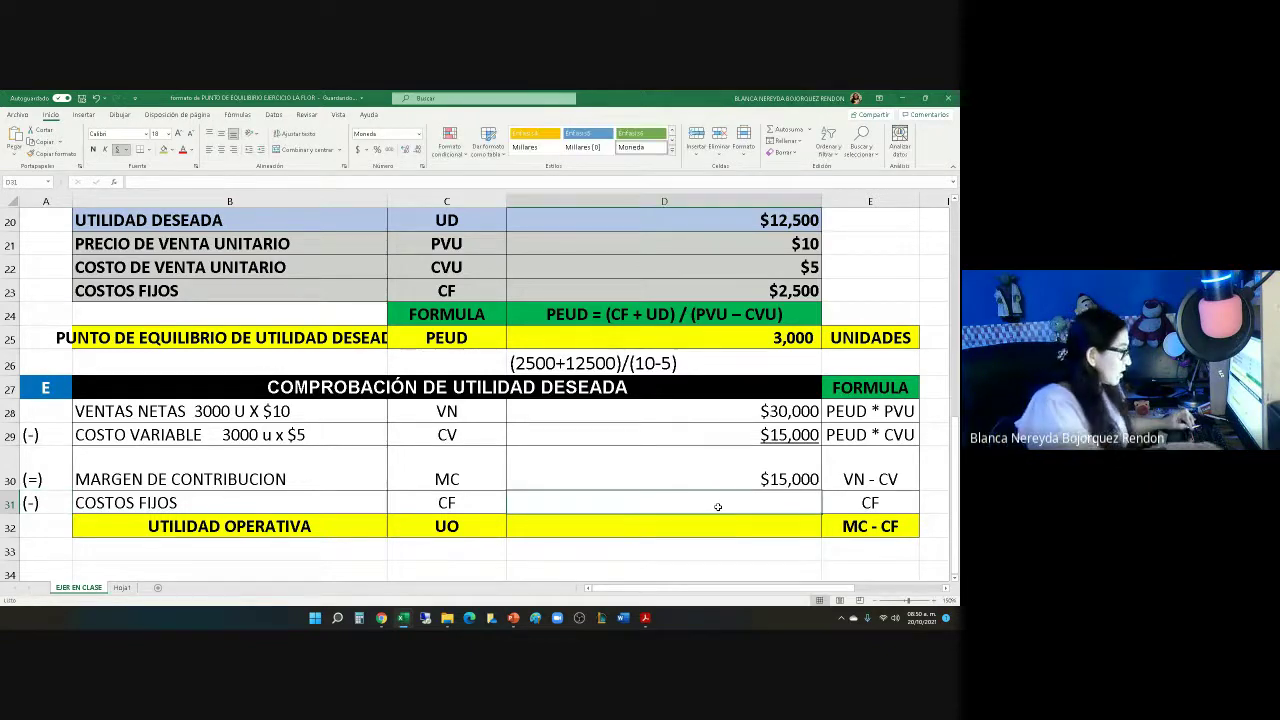
pyautogui.write('=')
pyautogui.click(762, 291)
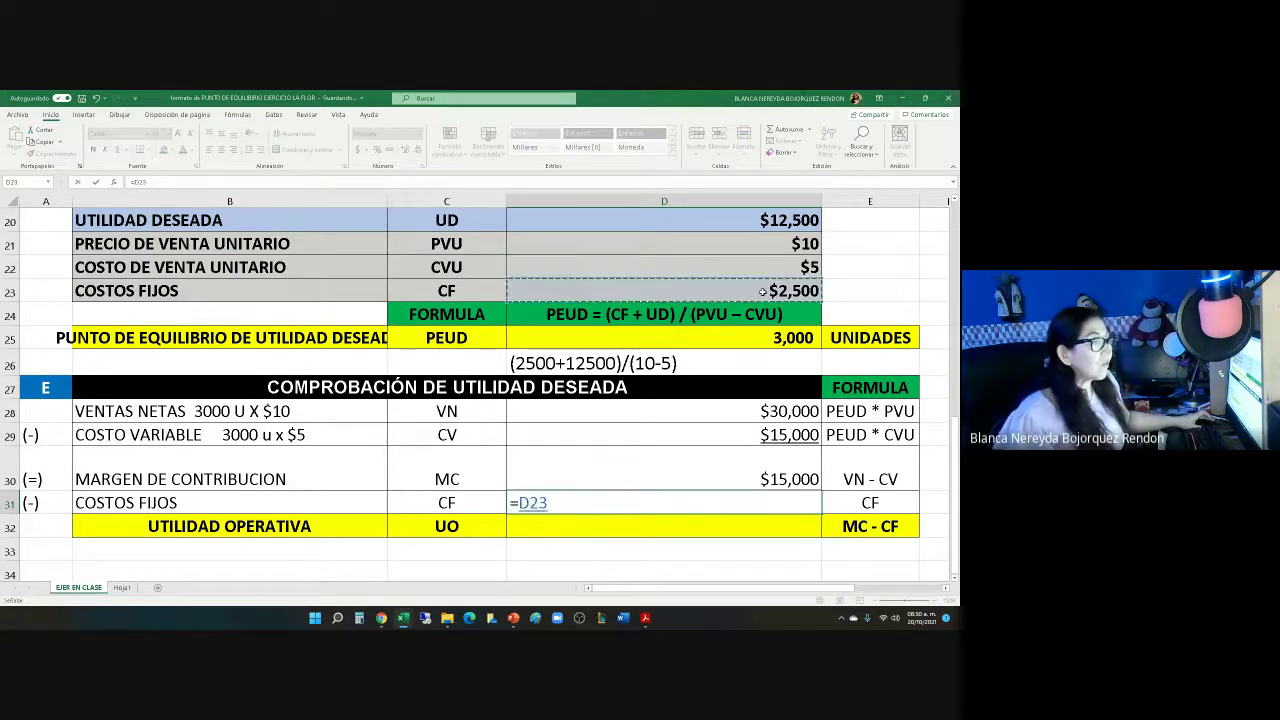
pyautogui.press('Return')
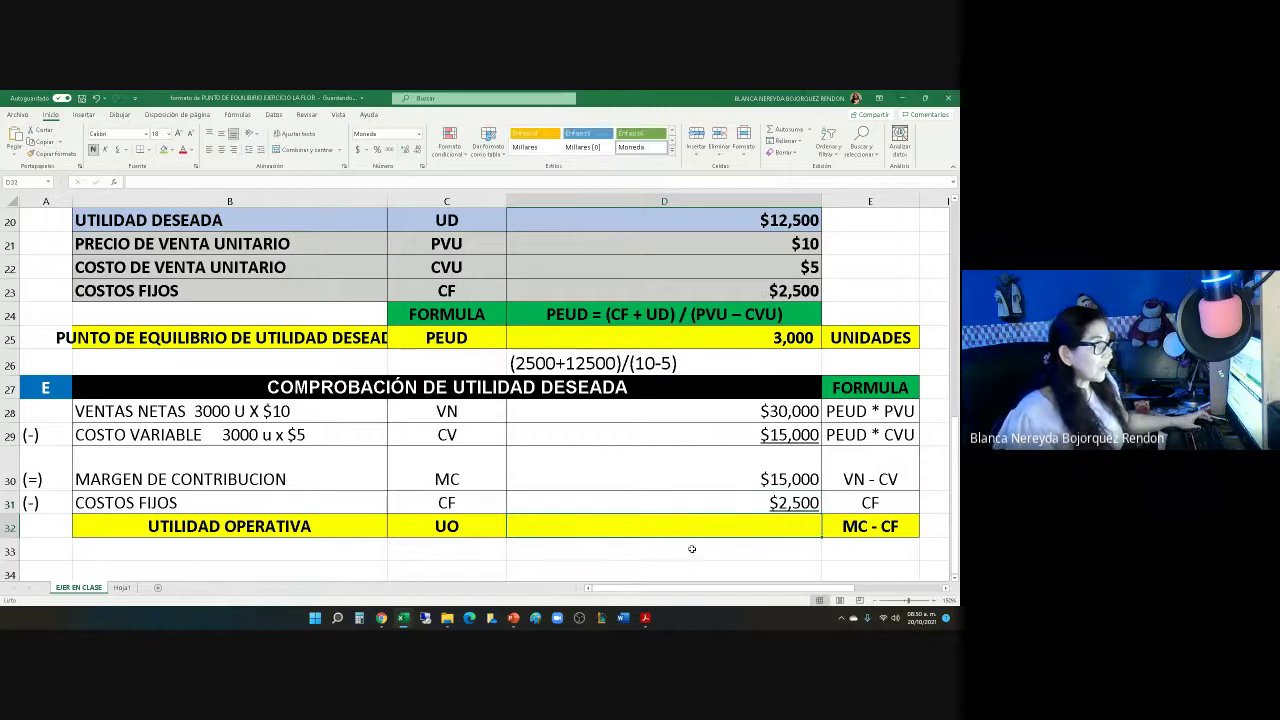
# Calculate the operating profit of the desired-profit verification in cell D32 with the formula =D30-D31.
pyautogui.write('=')
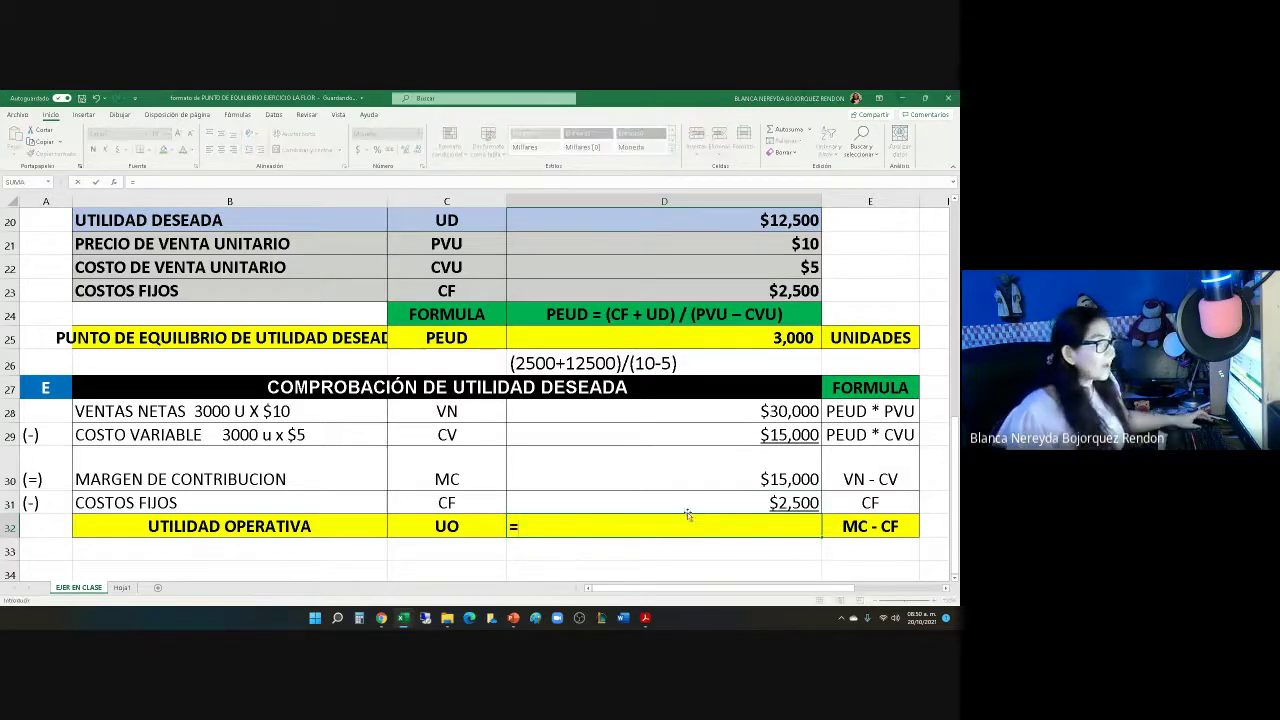
pyautogui.click(772, 478)
pyautogui.write('-')
pyautogui.click(744, 498)
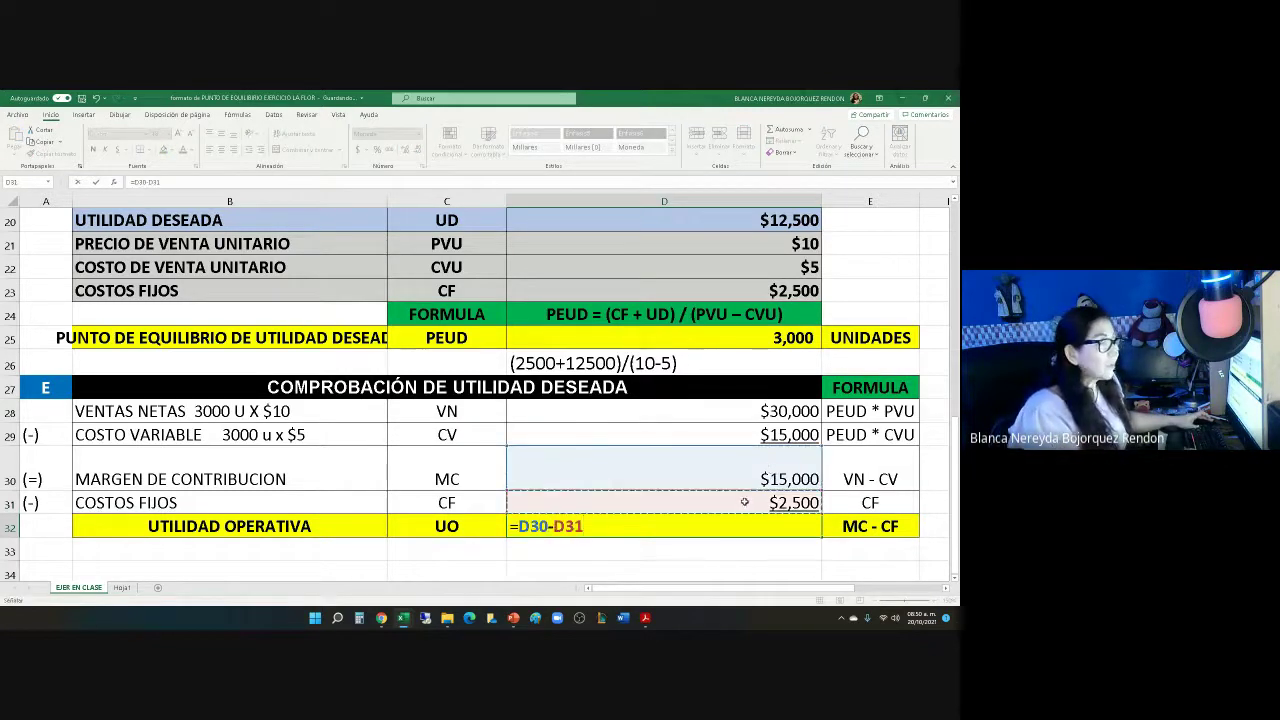
pyautogui.press('Return')
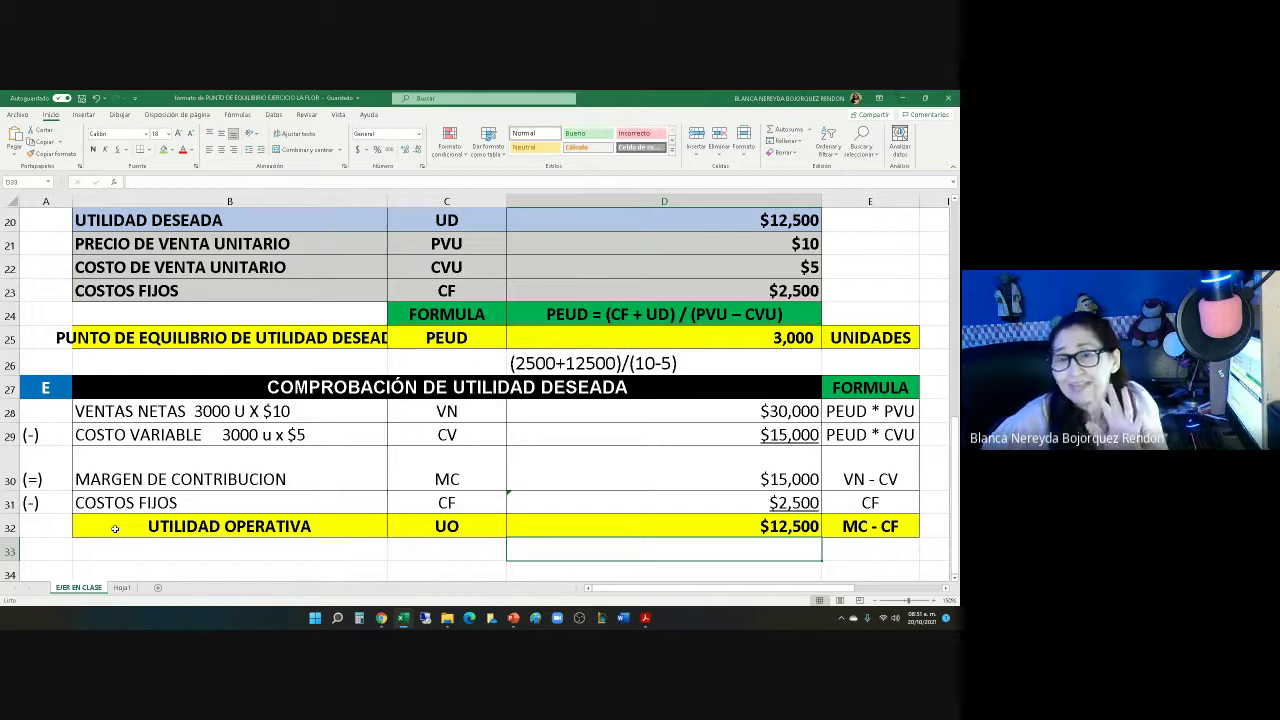
# Copy the entire EJER EN CLASE sheet and paste it into a newly added worksheet.
pyautogui.scroll(6, 178, 300)
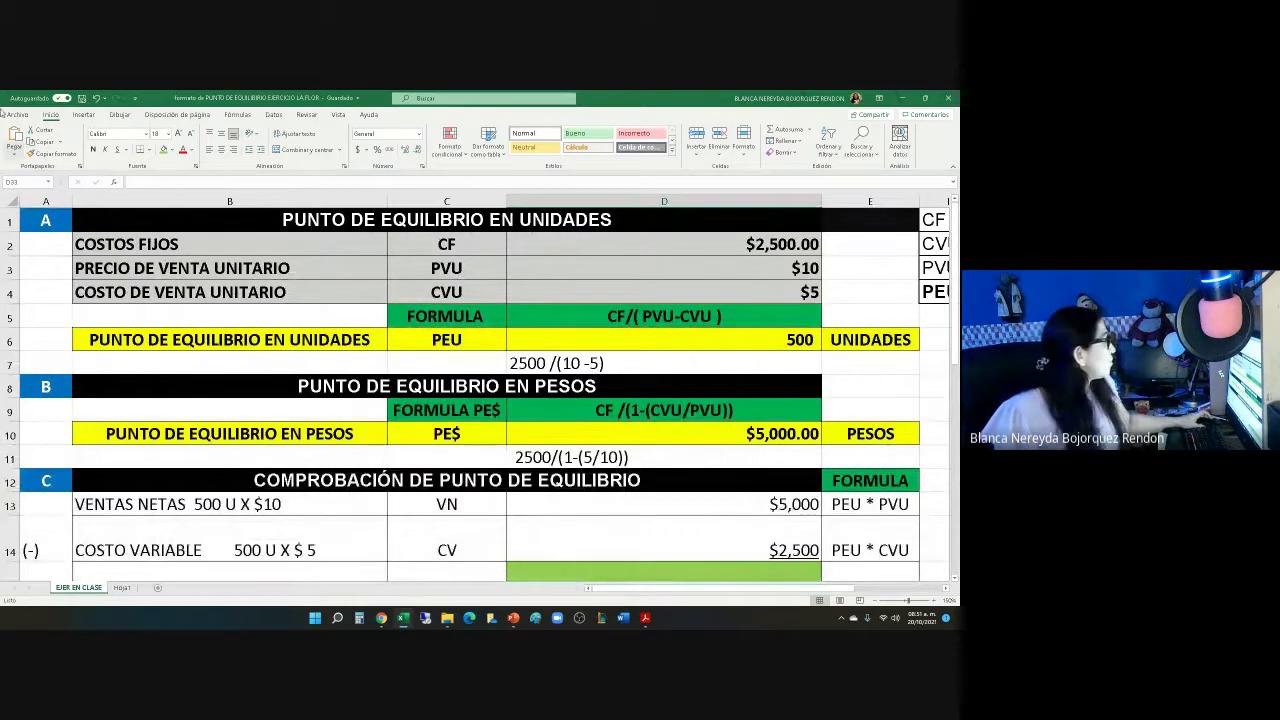
pyautogui.click(8, 198)
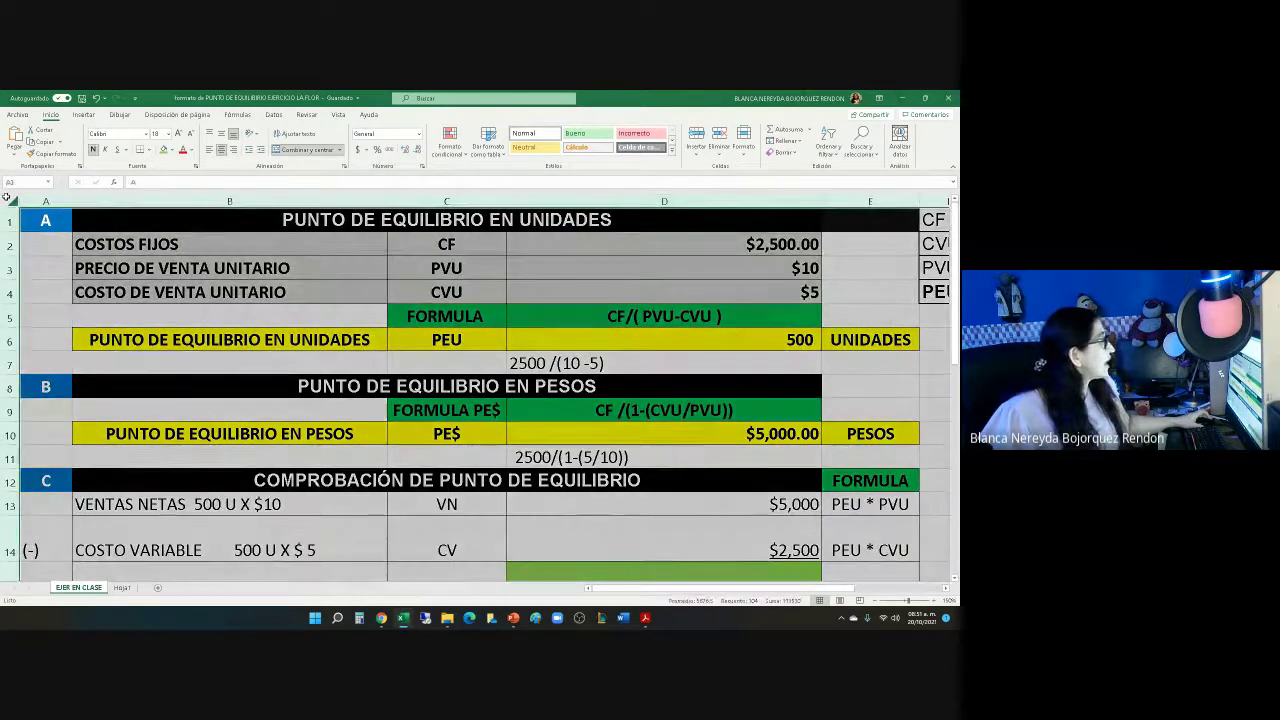
pyautogui.rightClick(875, 265)
pyautogui.click(902, 285)
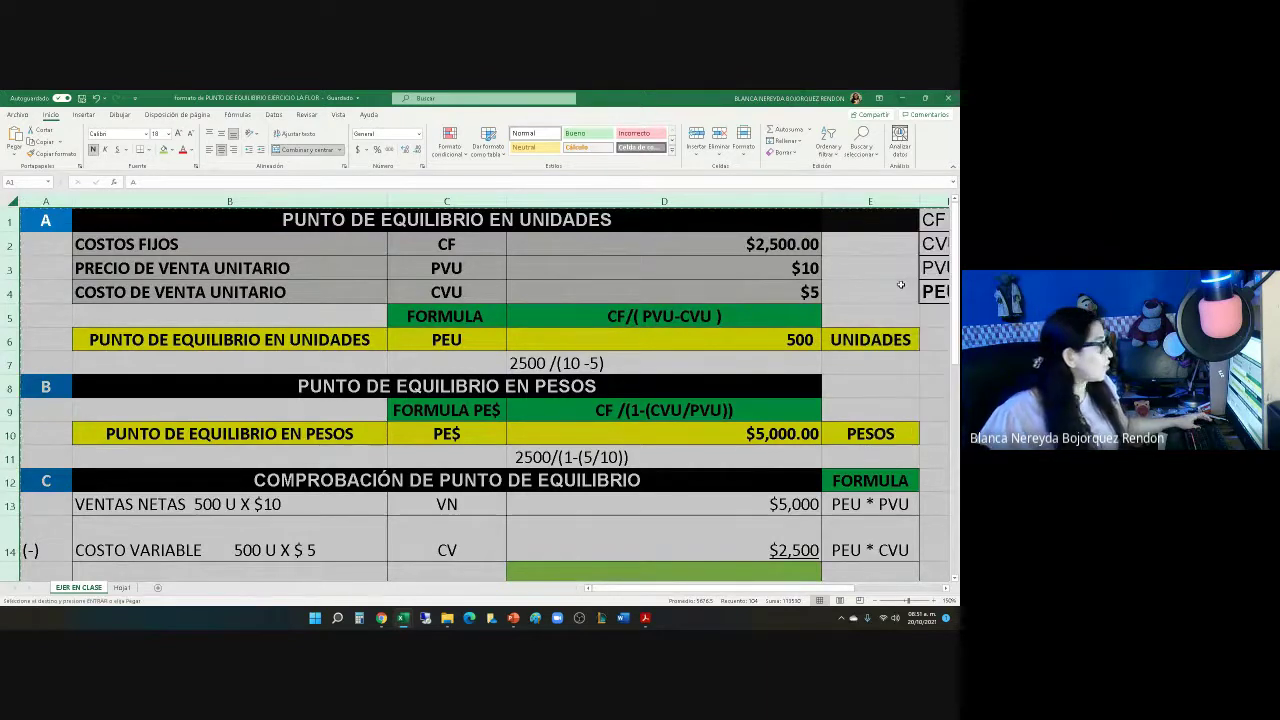
pyautogui.click(157, 587)
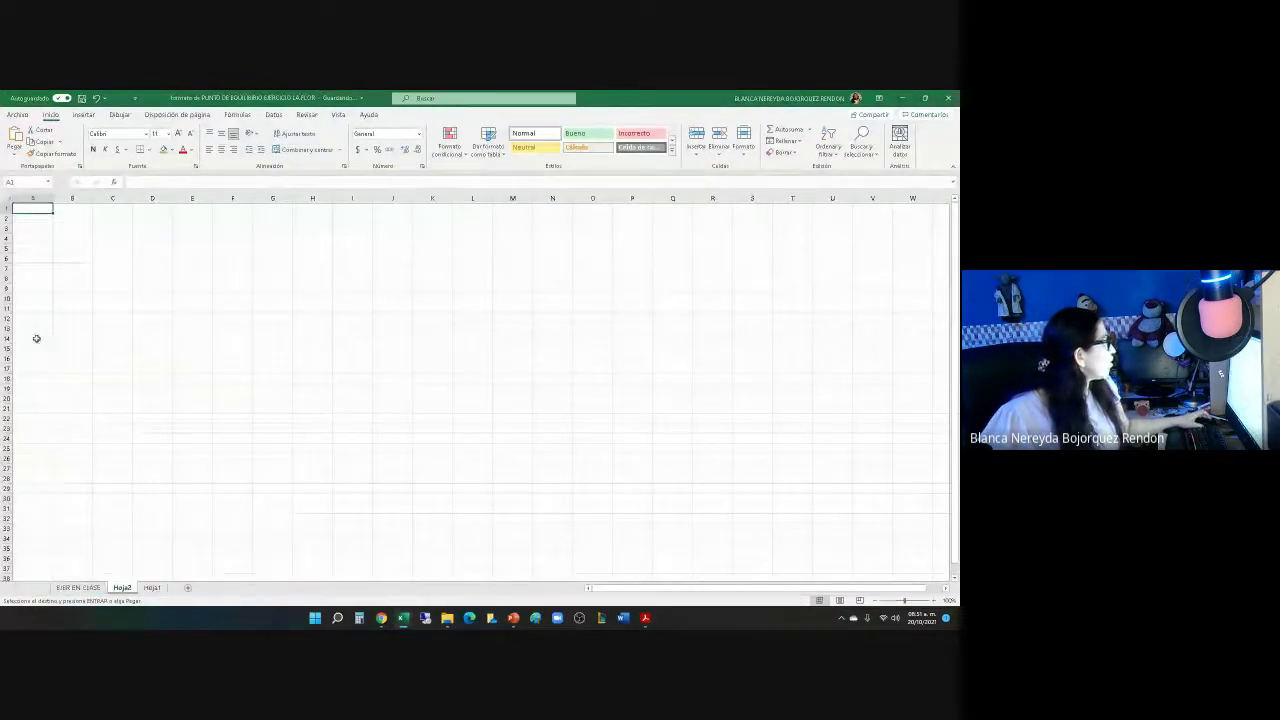
pyautogui.click(14, 140)
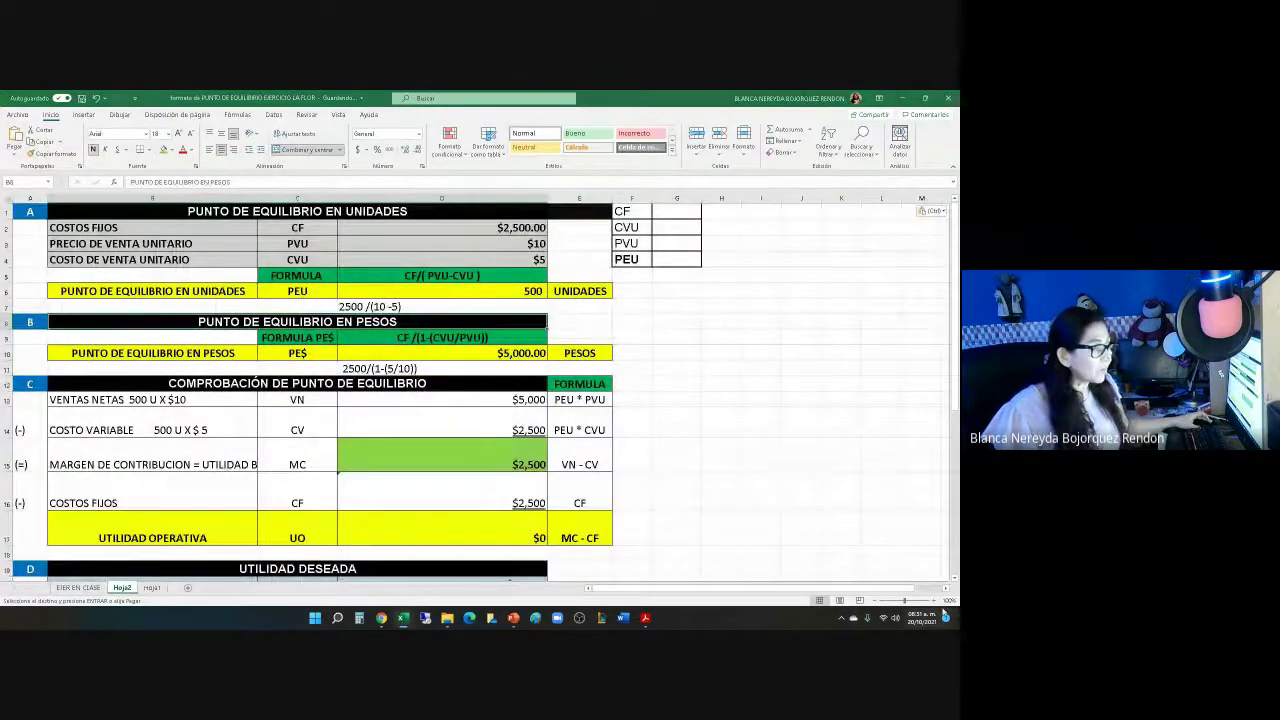
# Set the fixed costs in cell D2 of the copied sheet to 4000 and review the recalculated break-even and verification sections.
pyautogui.click(935, 601)
pyautogui.click(935, 601)
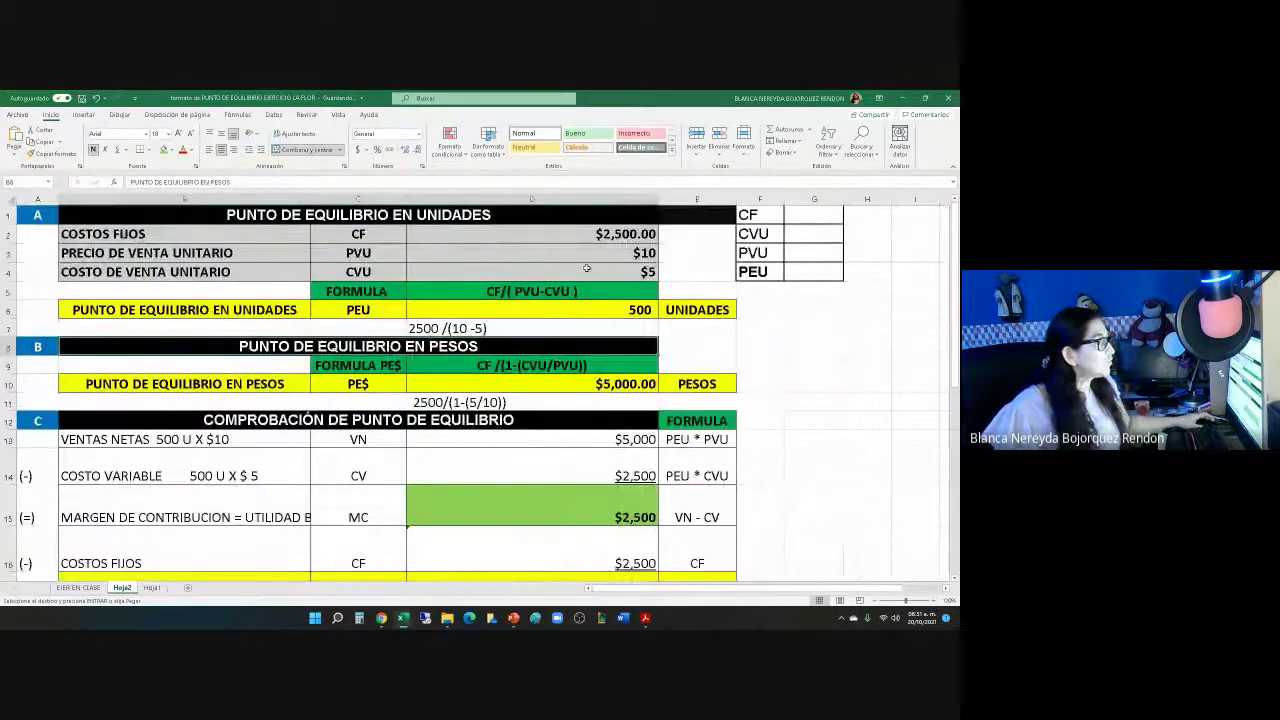
pyautogui.click(578, 232)
pyautogui.write('4000')
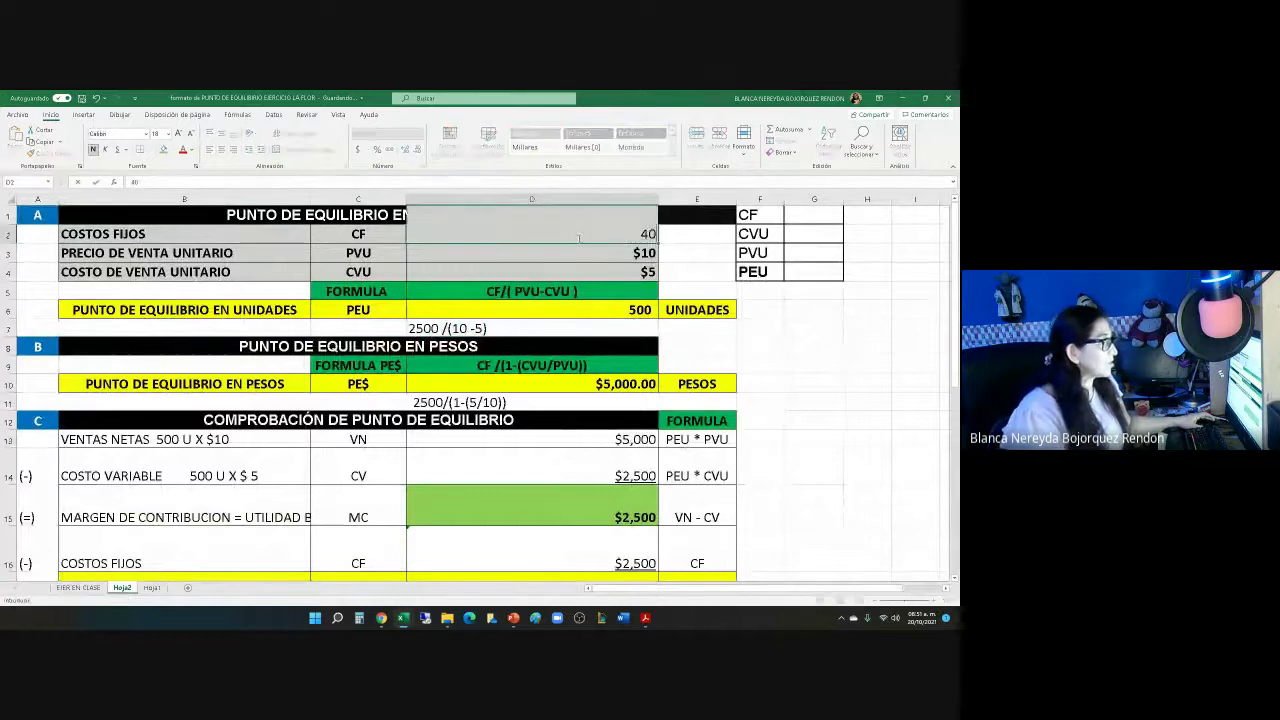
pyautogui.click(687, 275)
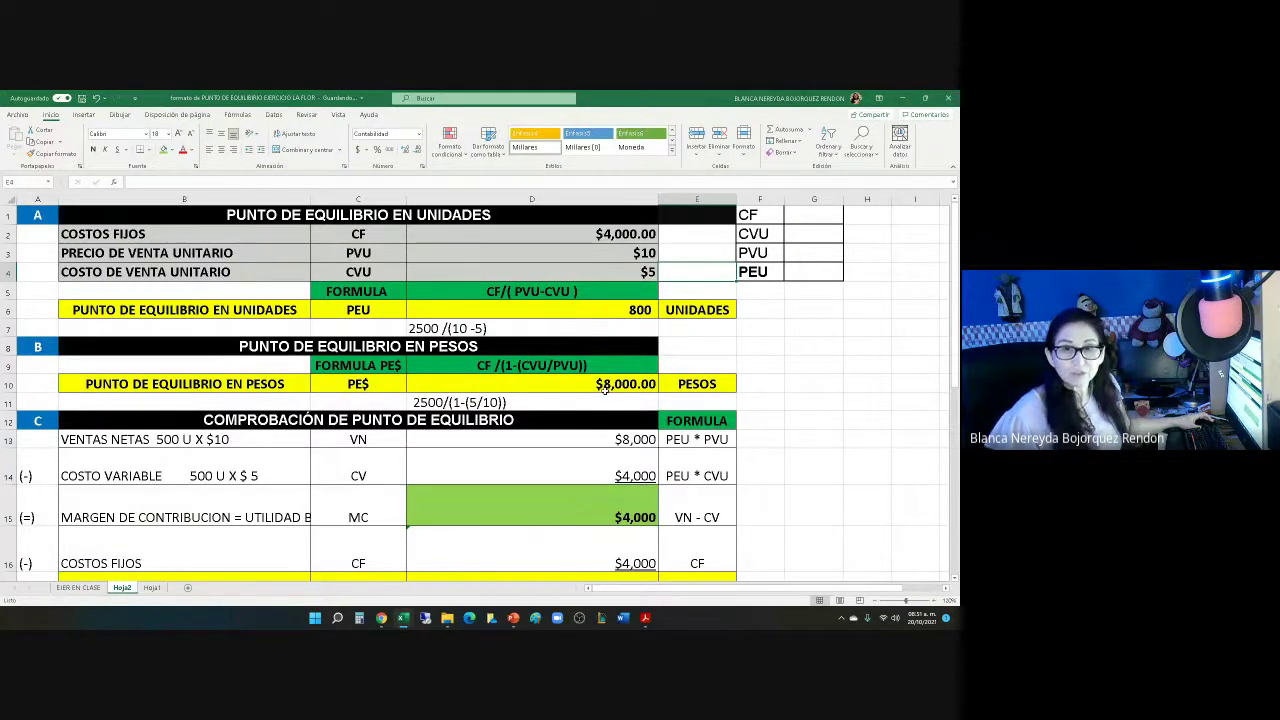
pyautogui.scroll(-4, 550, 449)
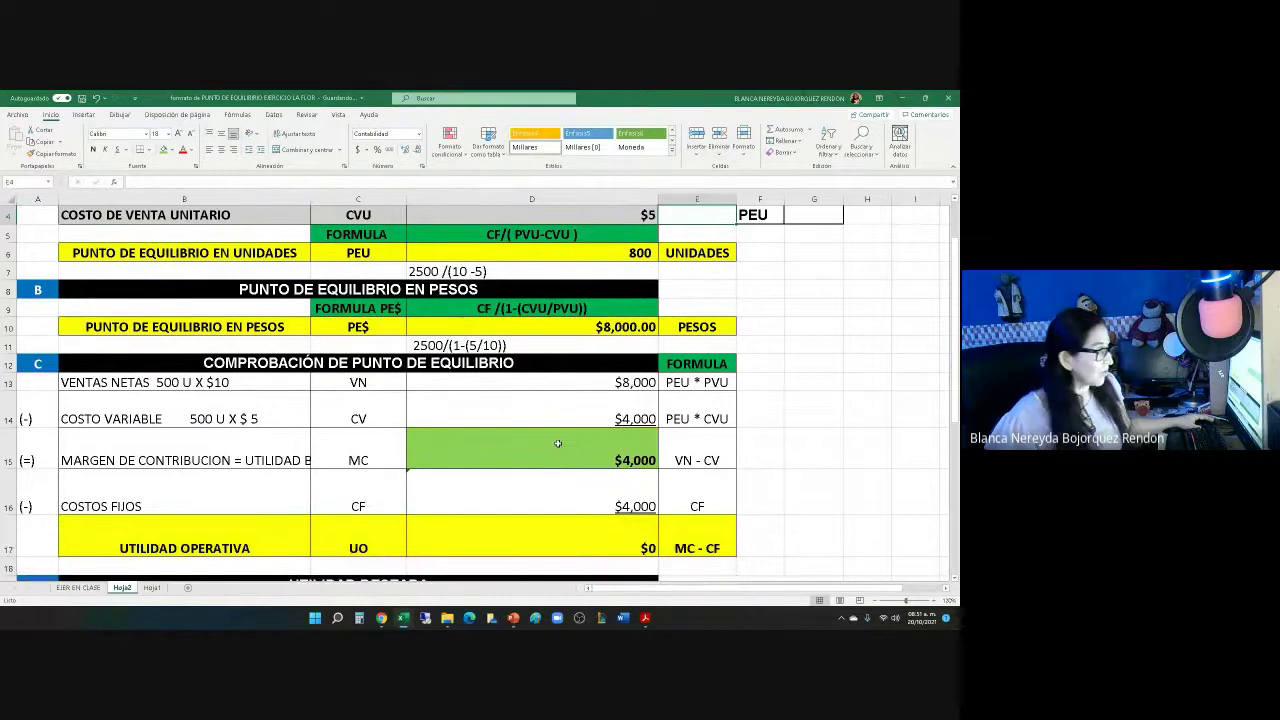
pyautogui.scroll(-2, 550, 449)
pyautogui.scroll(6, 550, 449)
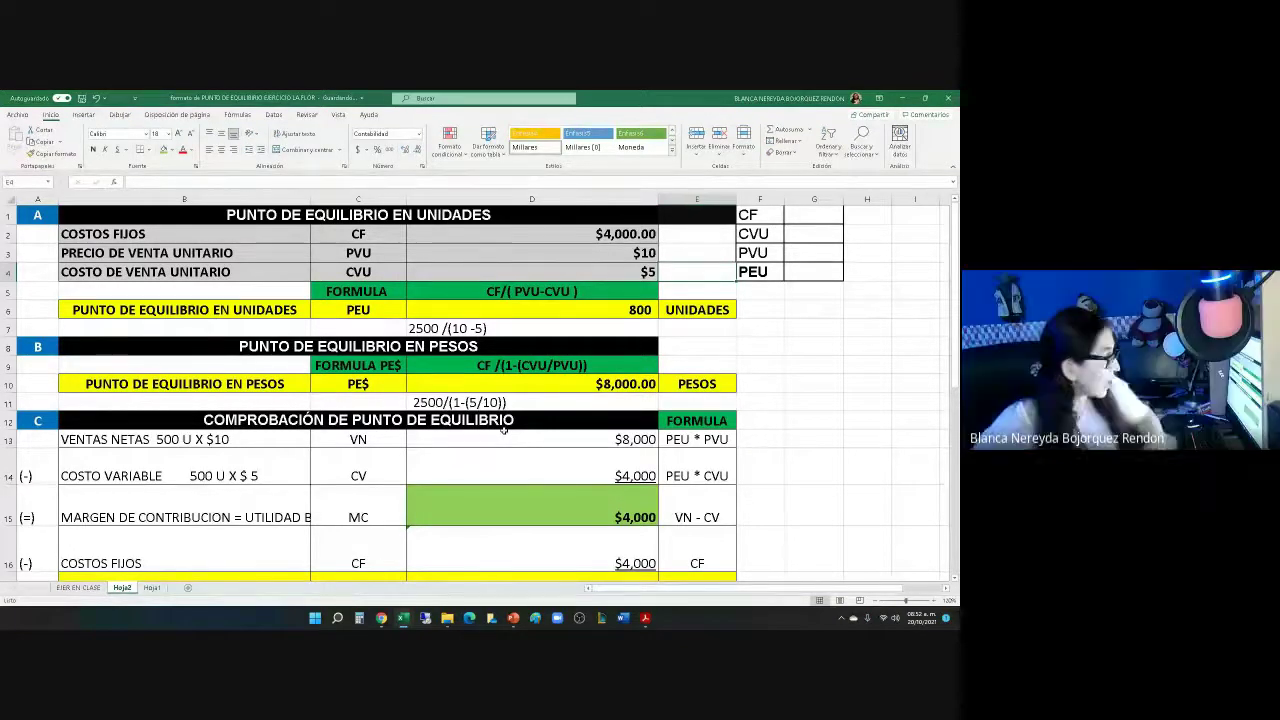
# Return to the EJER EN CLASE sheet and review the operating profit of the break-even verification against the break-even point in units.
pyautogui.click(78, 588)
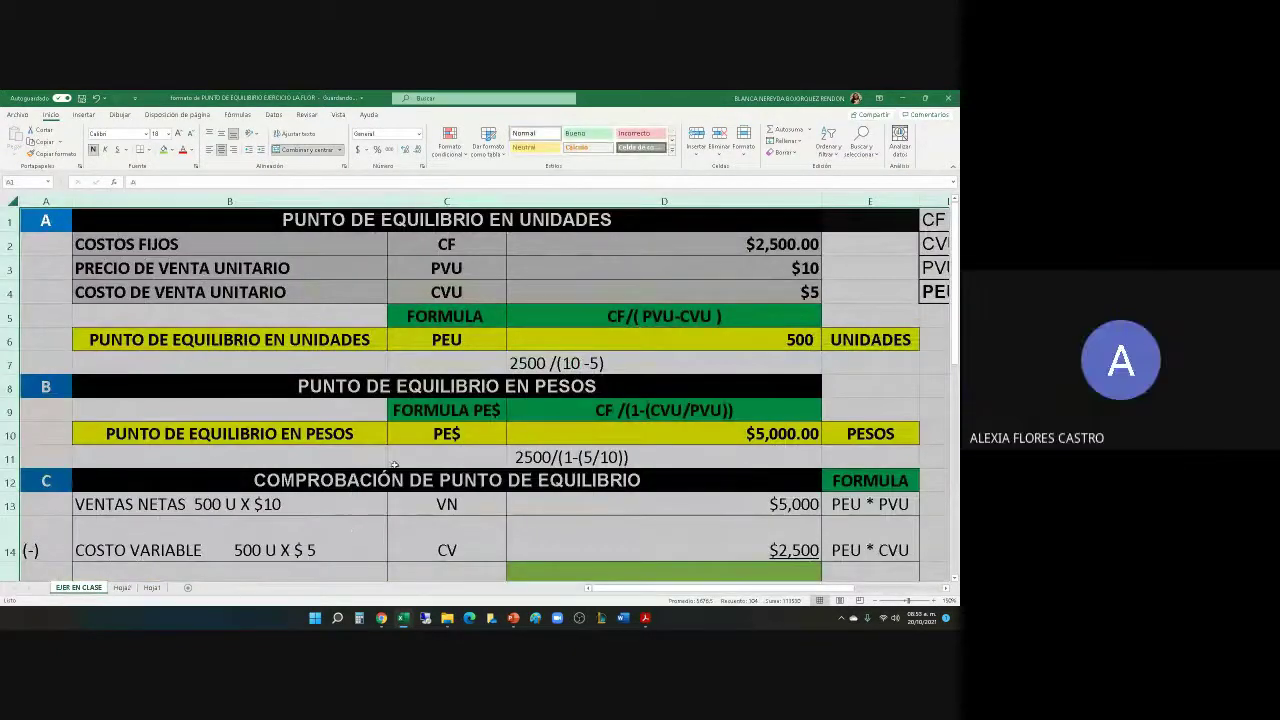
pyautogui.click(719, 361)
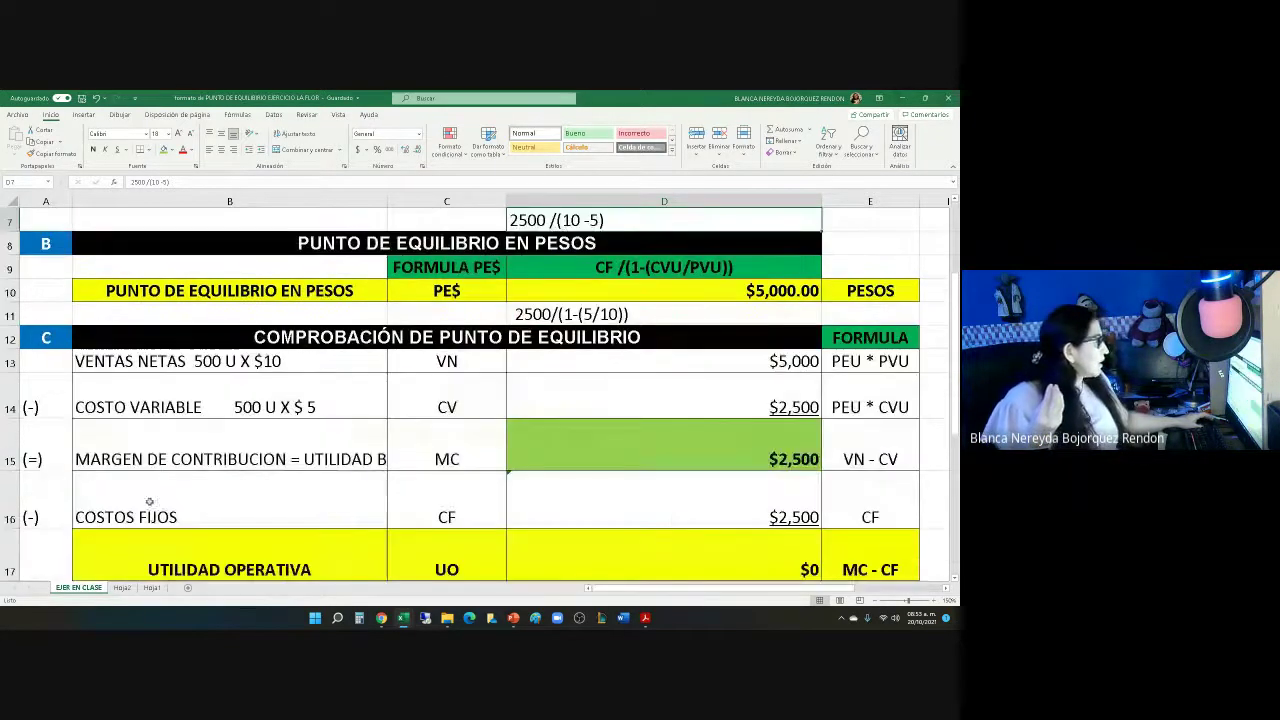
pyautogui.scroll(-2, 75, 550)
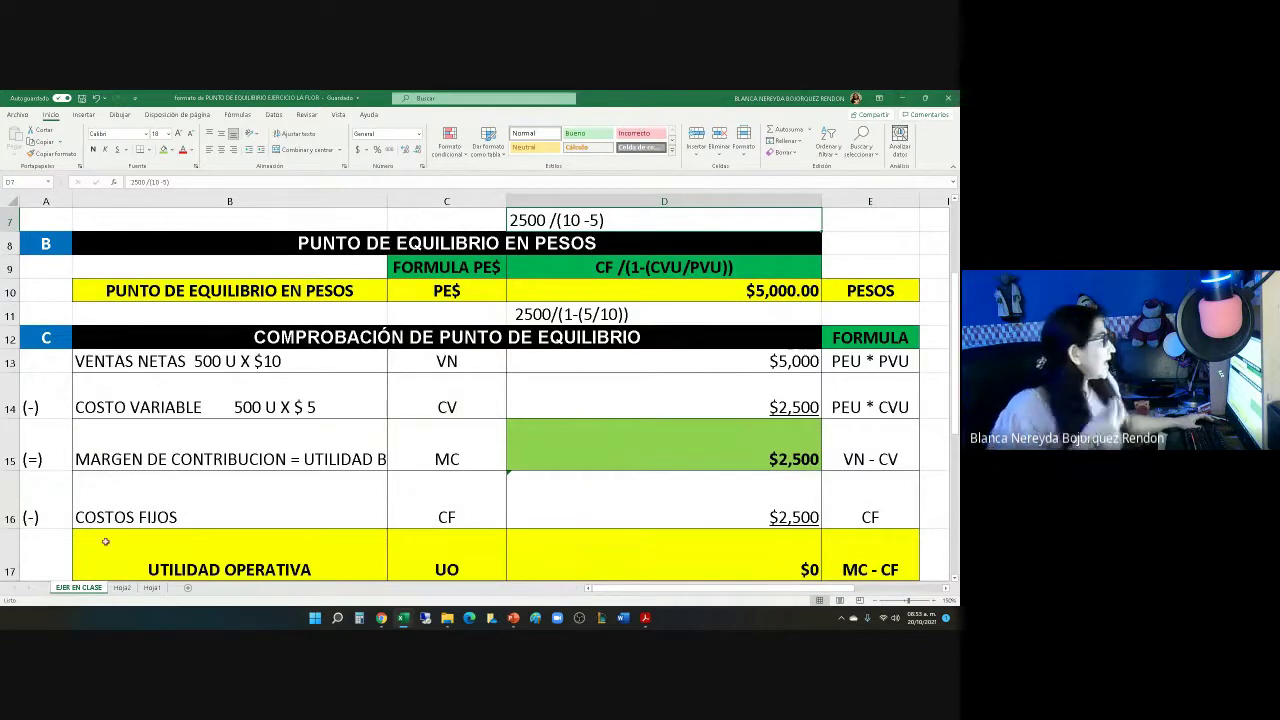
pyautogui.scroll(-1, 635, 495)
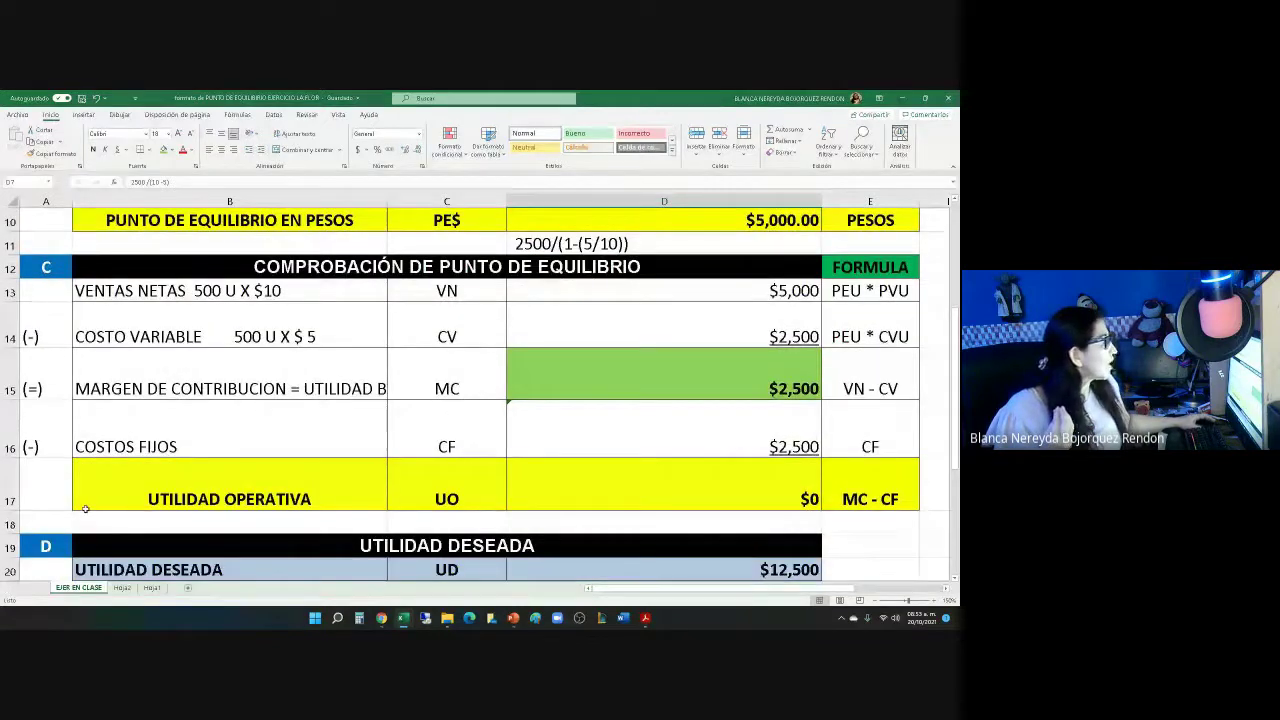
pyautogui.click(818, 497)
pyautogui.moveTo(818, 497); pyautogui.dragTo(803, 470)
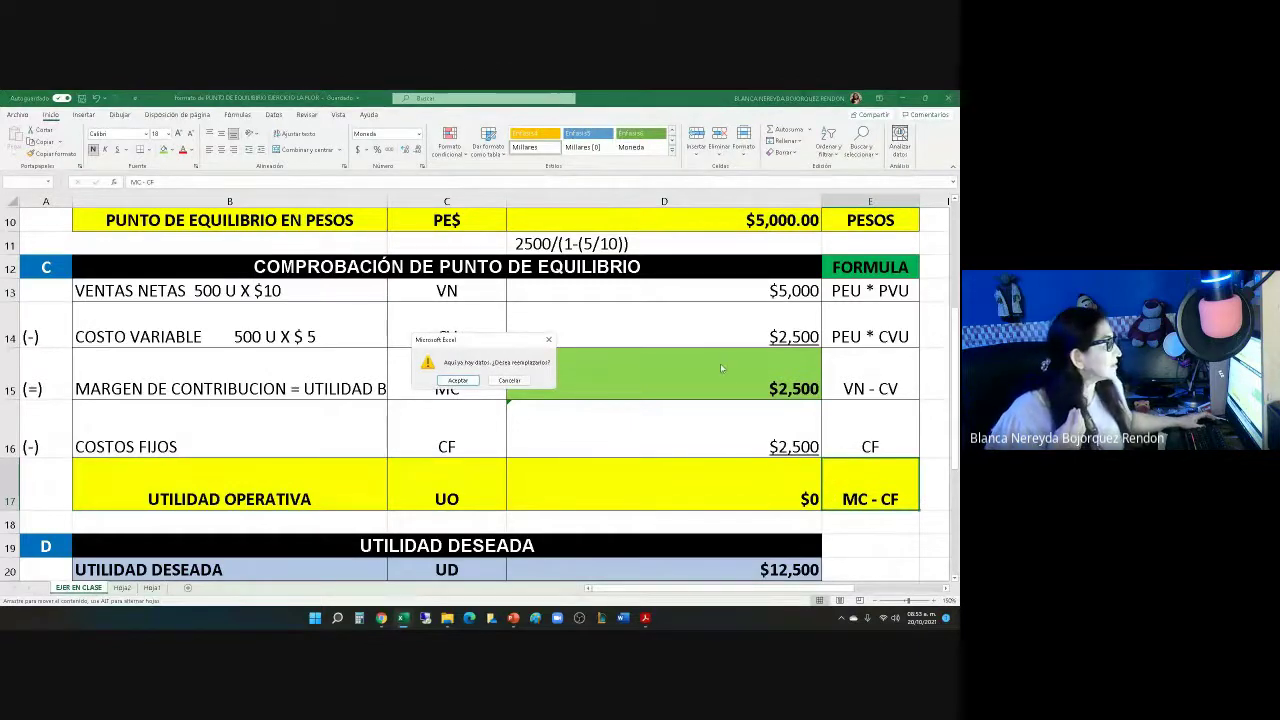
pyautogui.click(548, 340)
pyautogui.scroll(2, 649, 316)
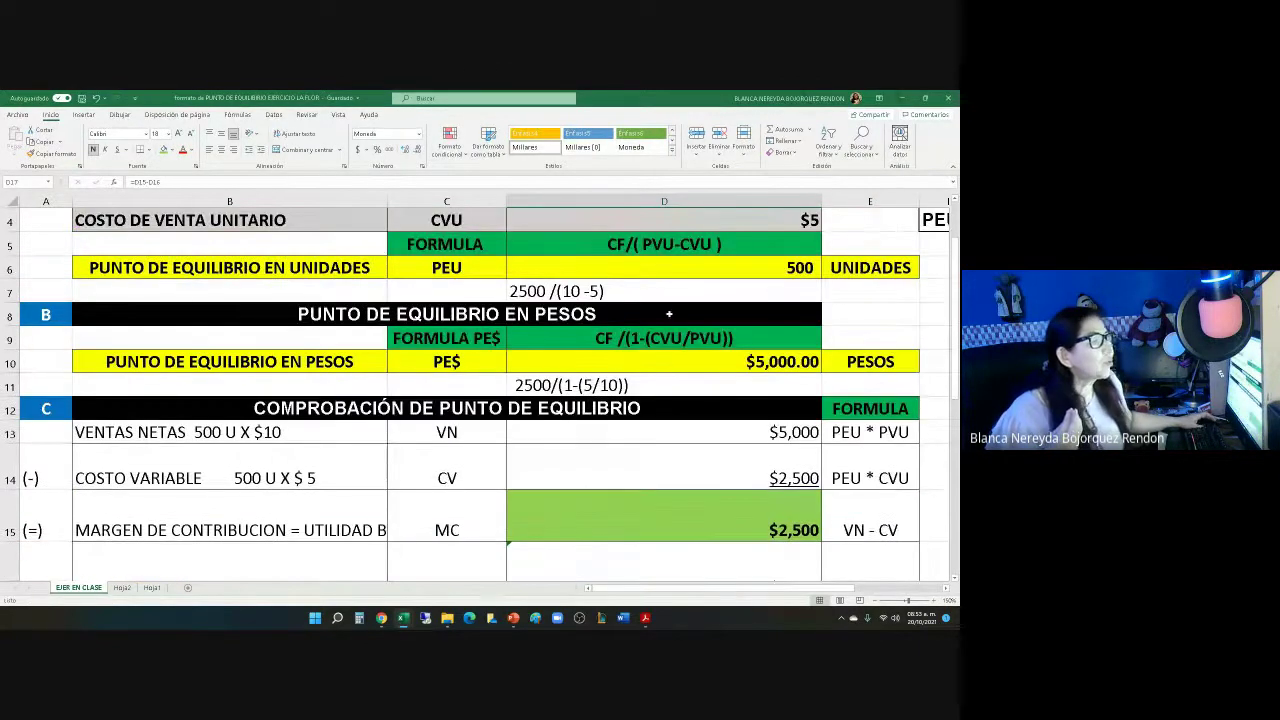
pyautogui.click(788, 268)
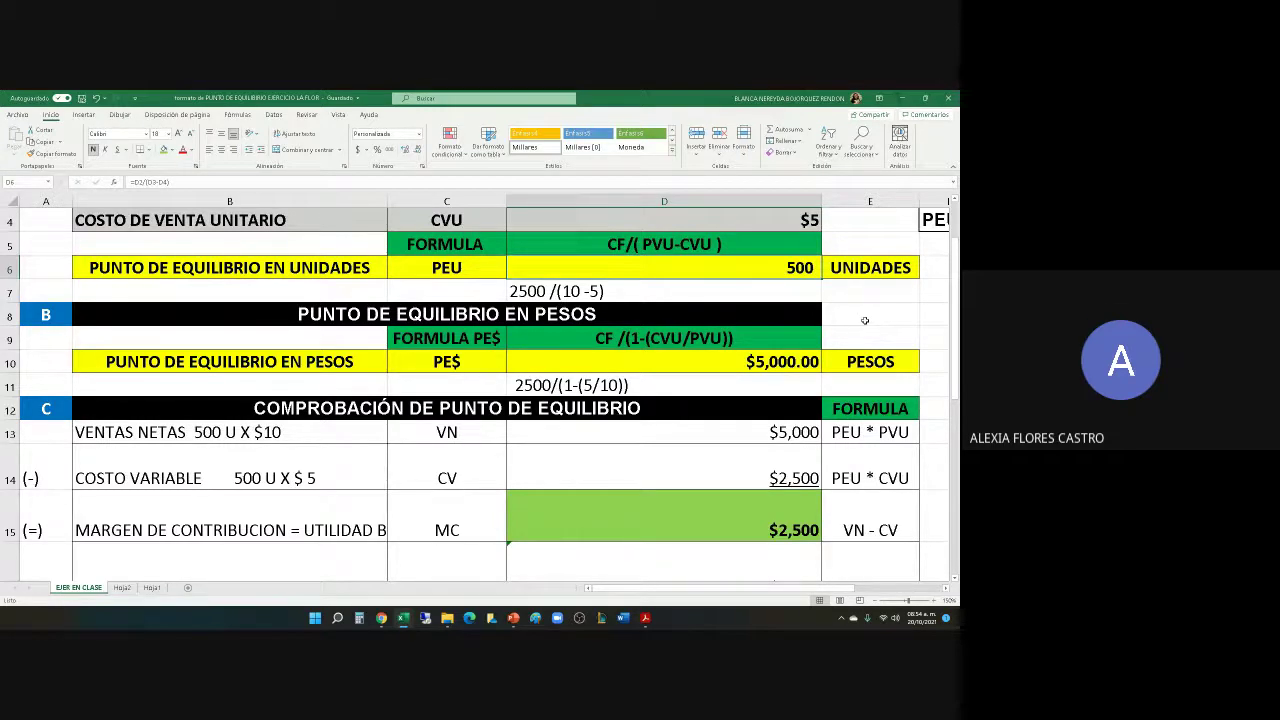
# Fill the COSTOS FIJOS amount in cell D16 with red and review the operating profit in D17 and the break-even units in D6.
pyautogui.scroll(-3, 855, 370)
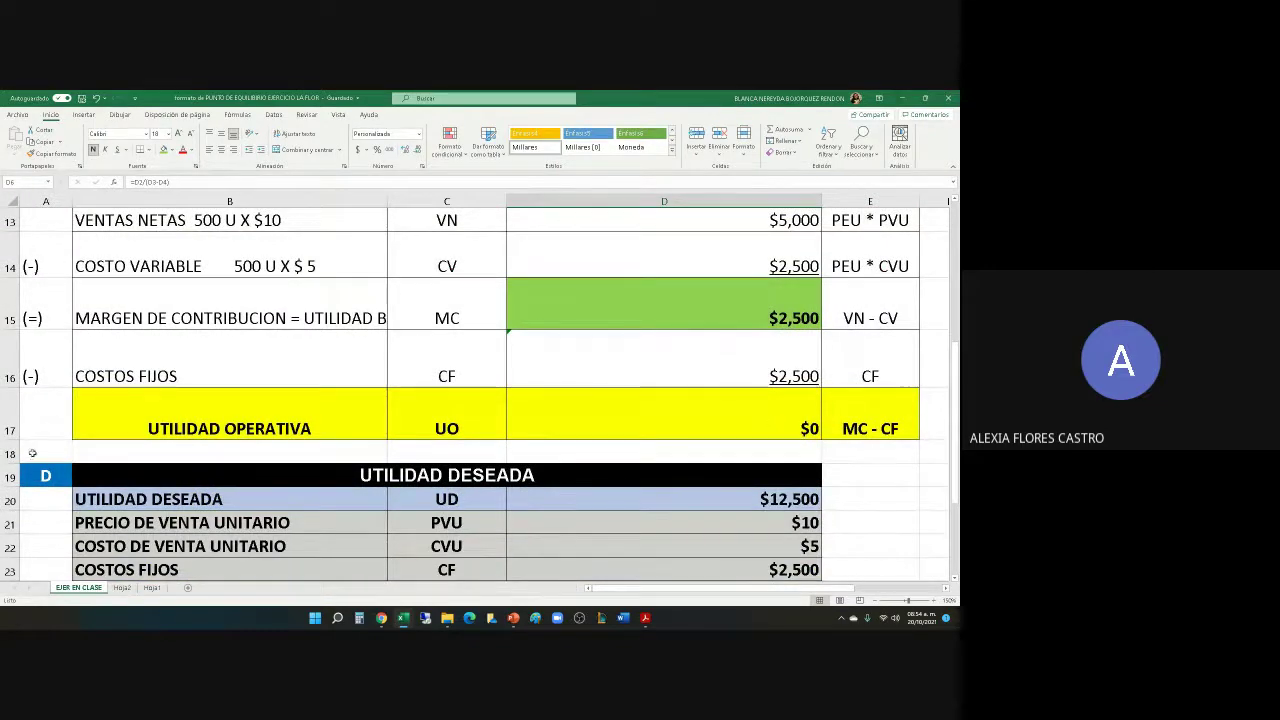
pyautogui.click(753, 308)
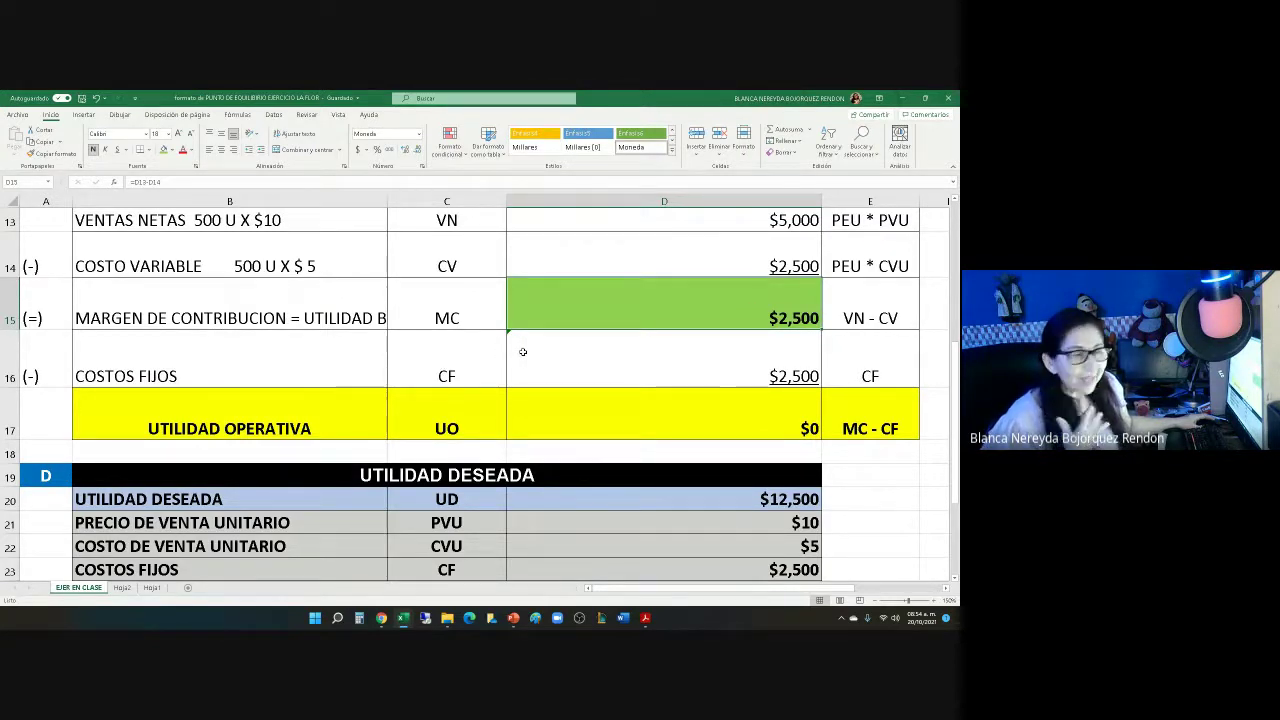
pyautogui.click(681, 358)
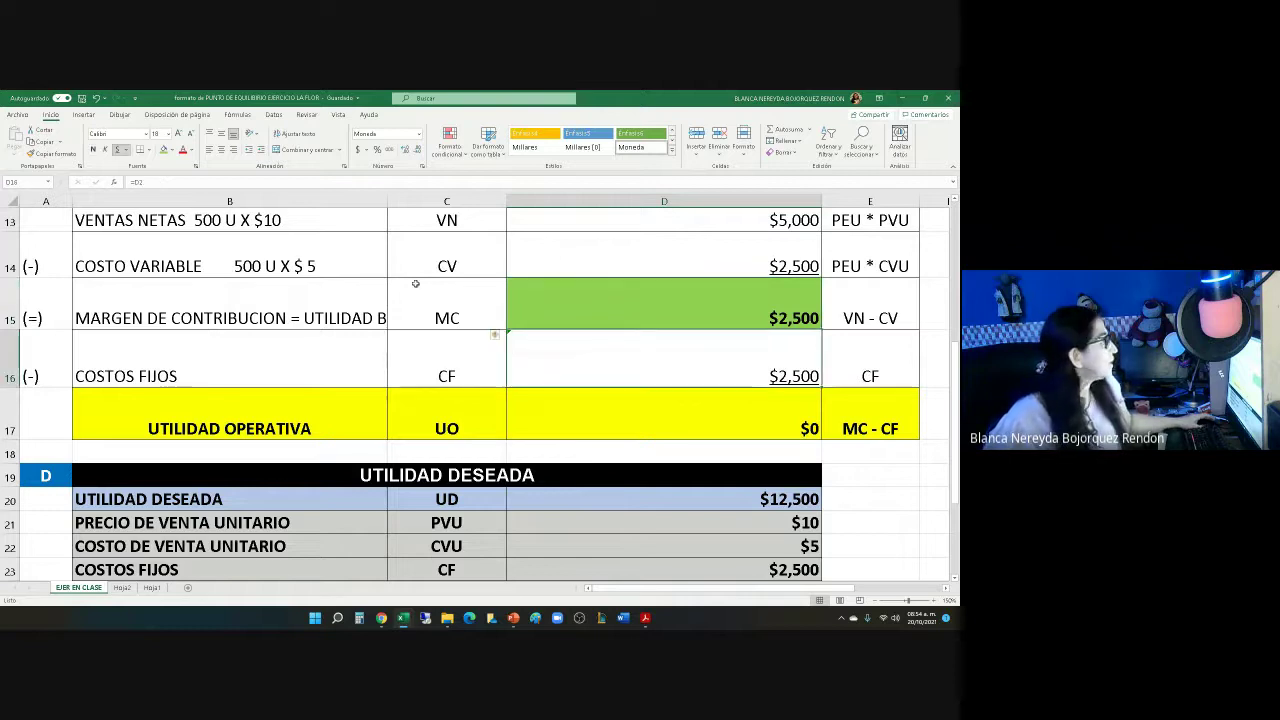
pyautogui.click(173, 150)
pyautogui.click(172, 243)
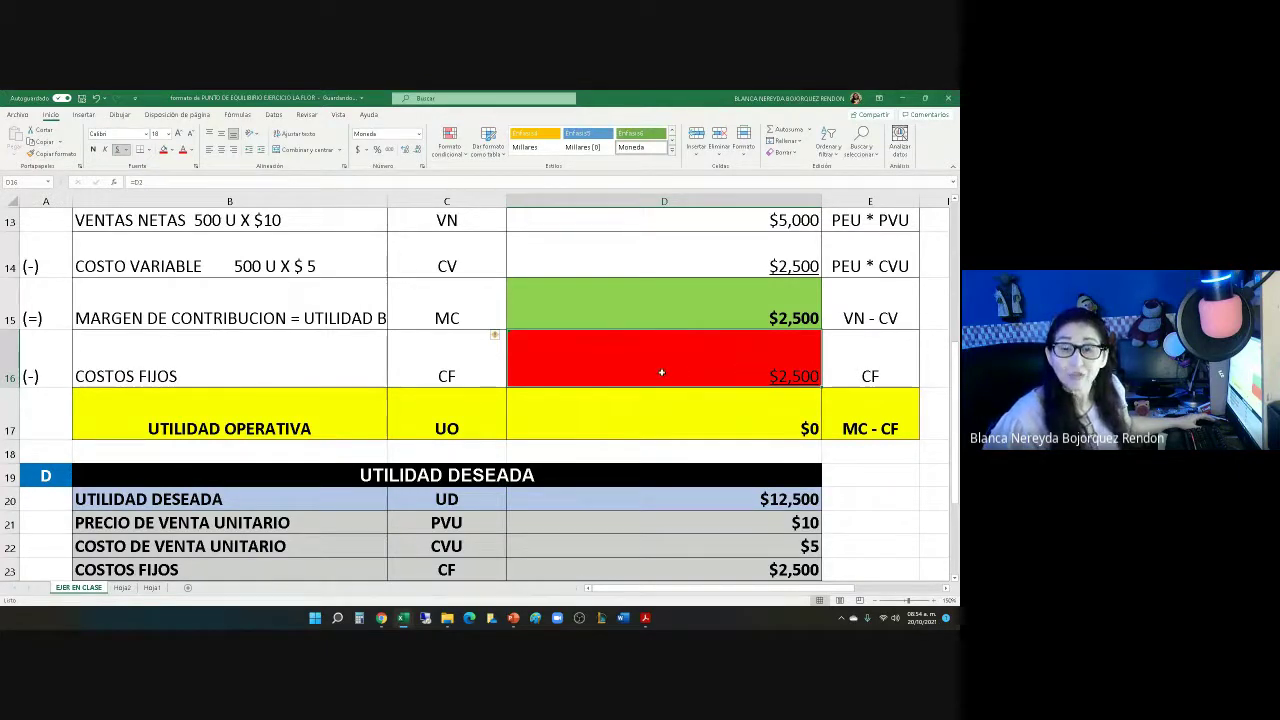
pyautogui.click(745, 417)
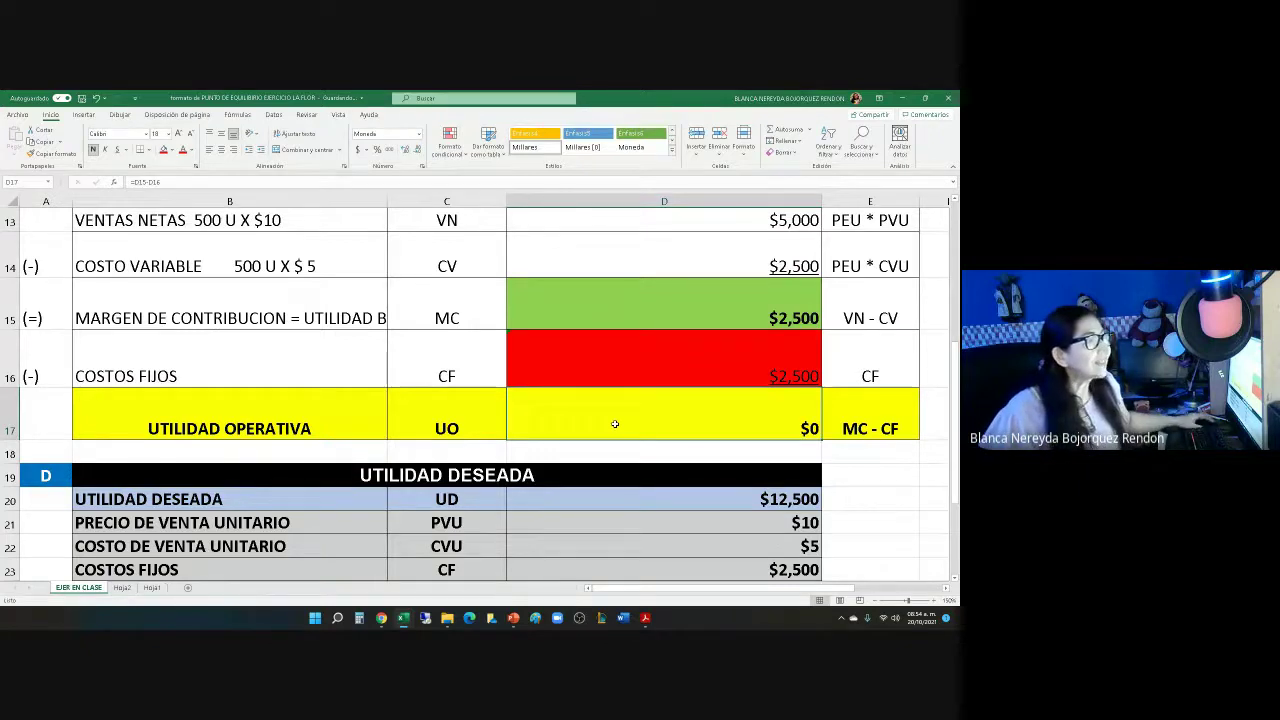
pyautogui.scroll(3, 620, 425)
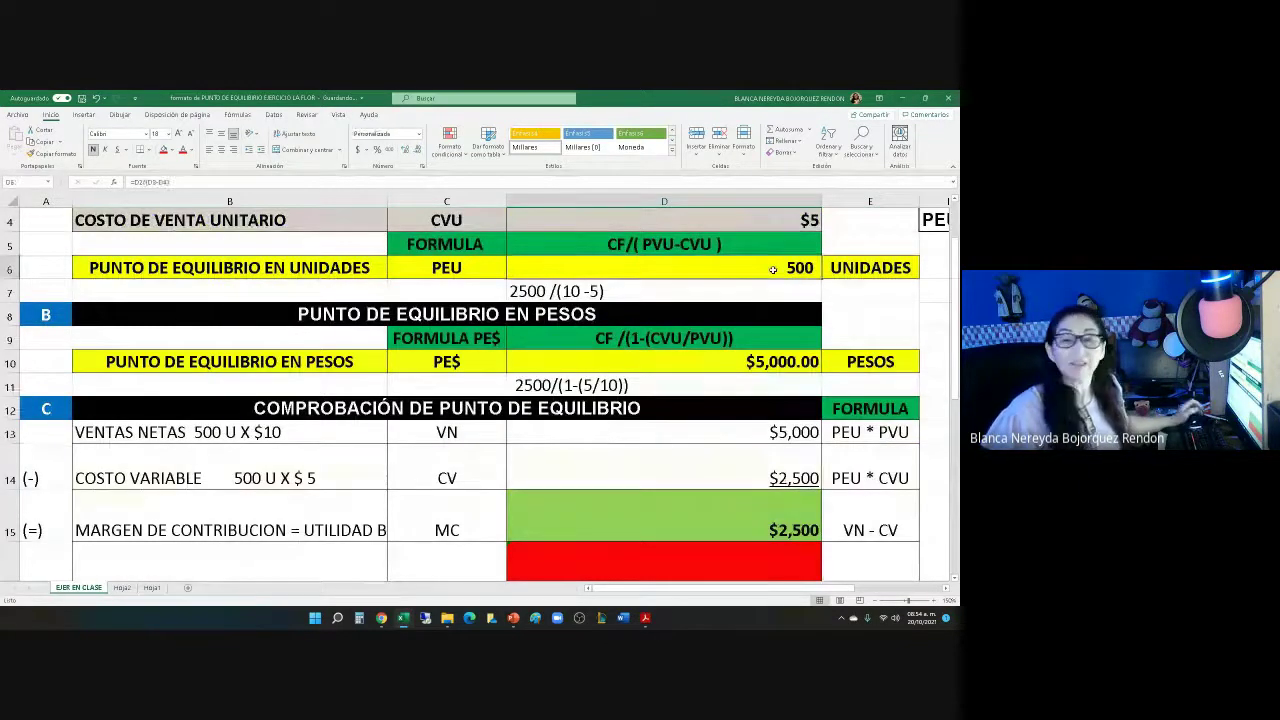
pyautogui.click(773, 269)
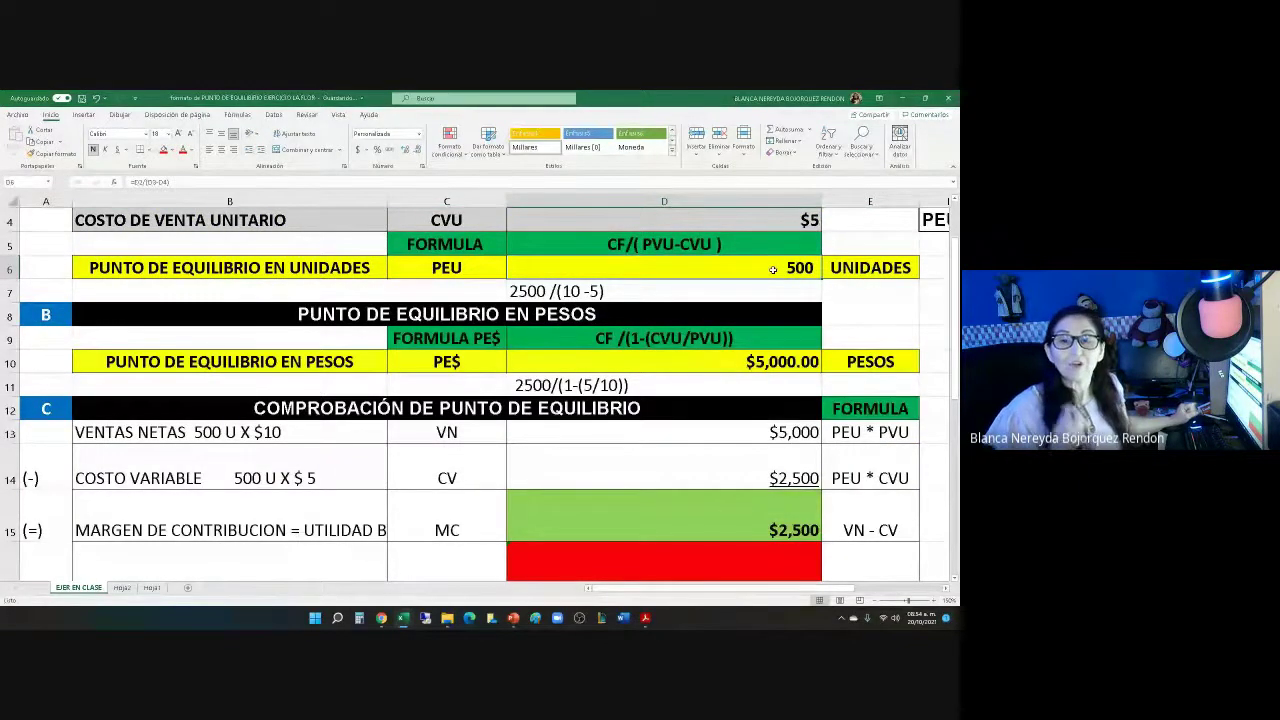